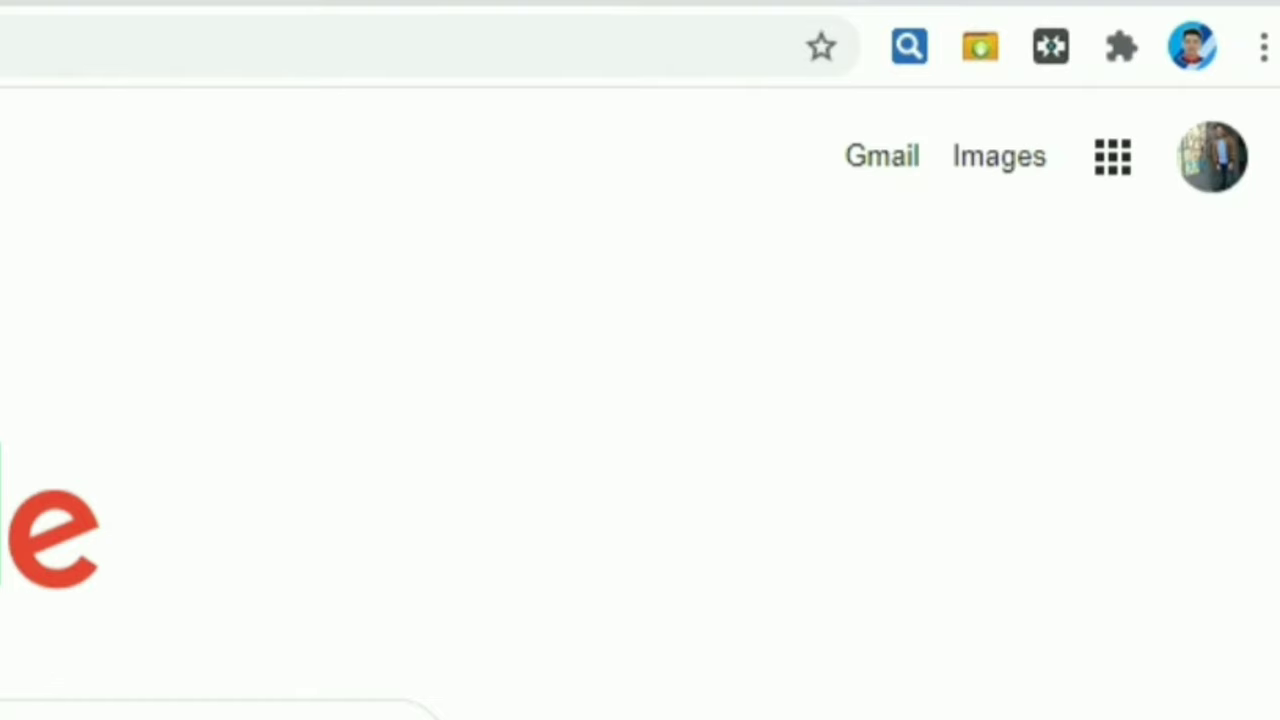
Open Google Sheets from the Google homepage and create a blank spreadsheet
left_click(1113, 157)
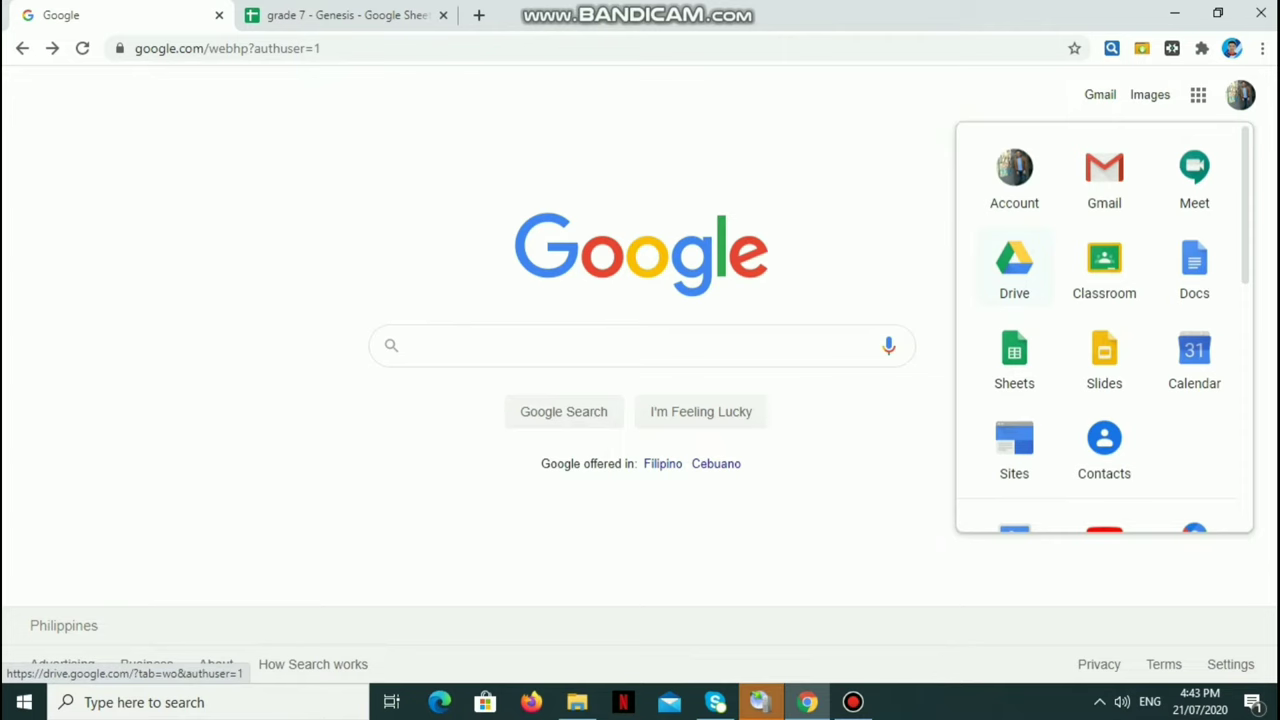
left_click(1014, 270)
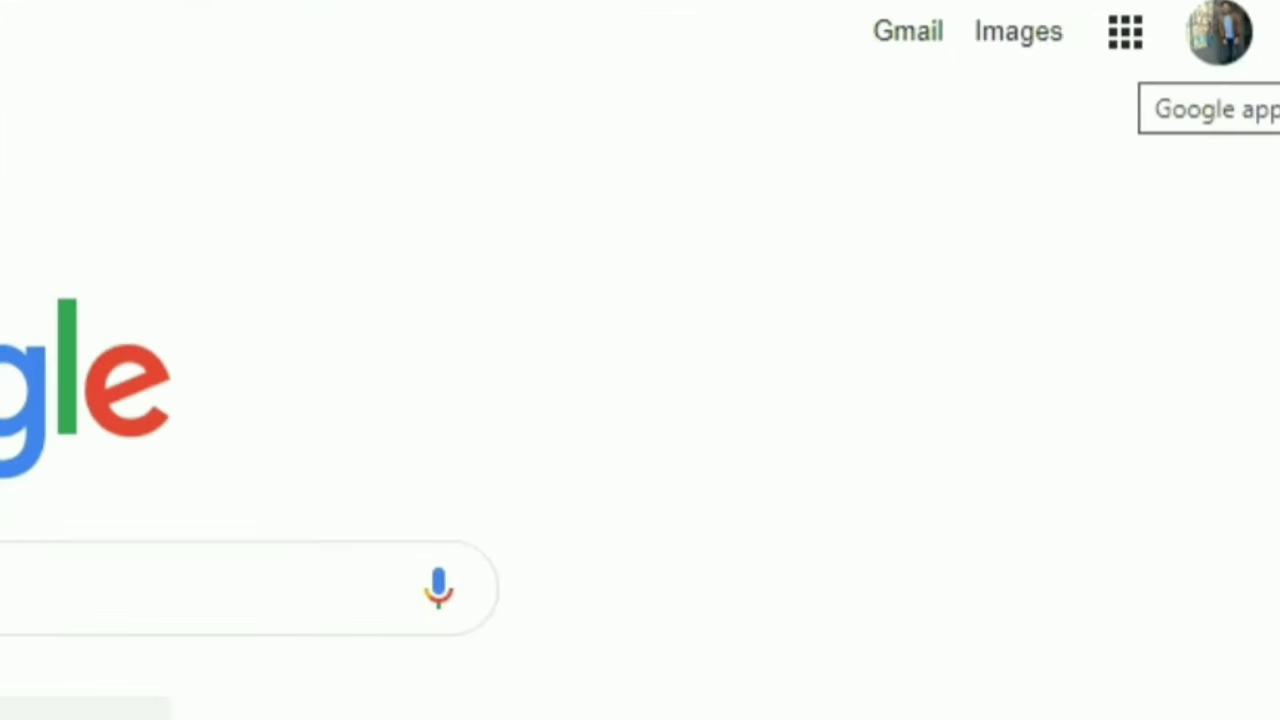
left_click(1125, 31)
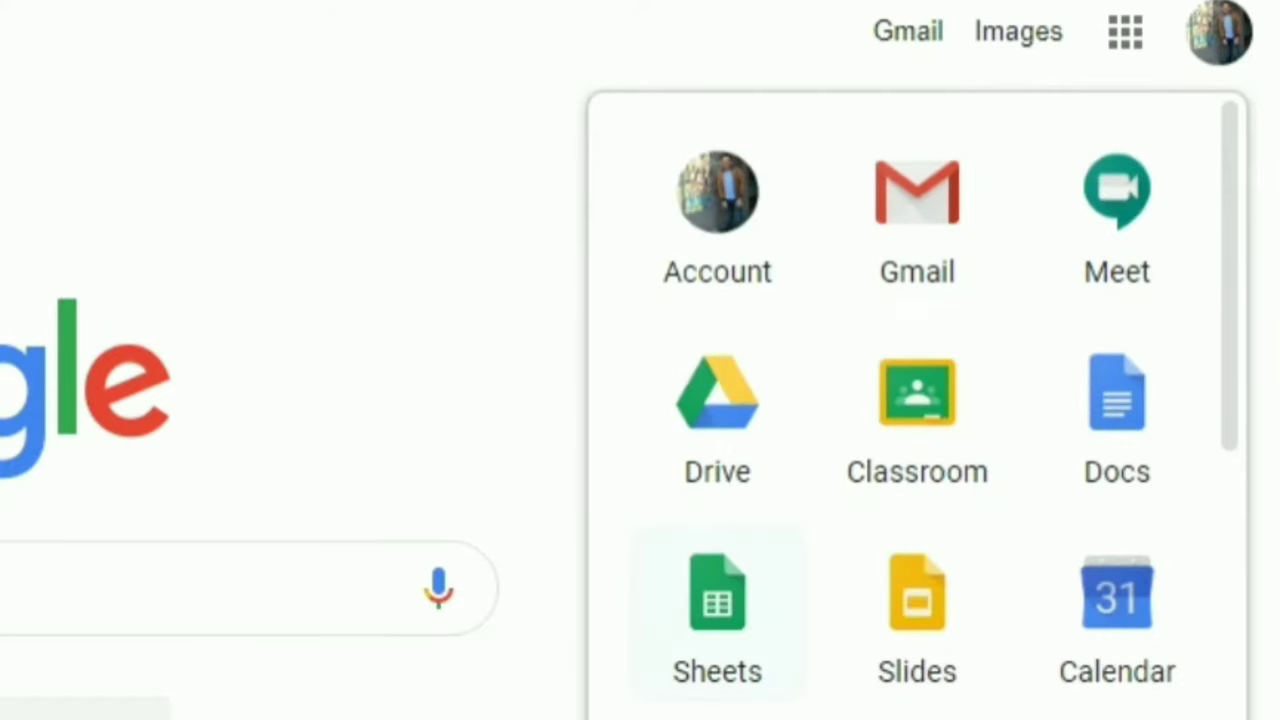
left_click(717, 614)
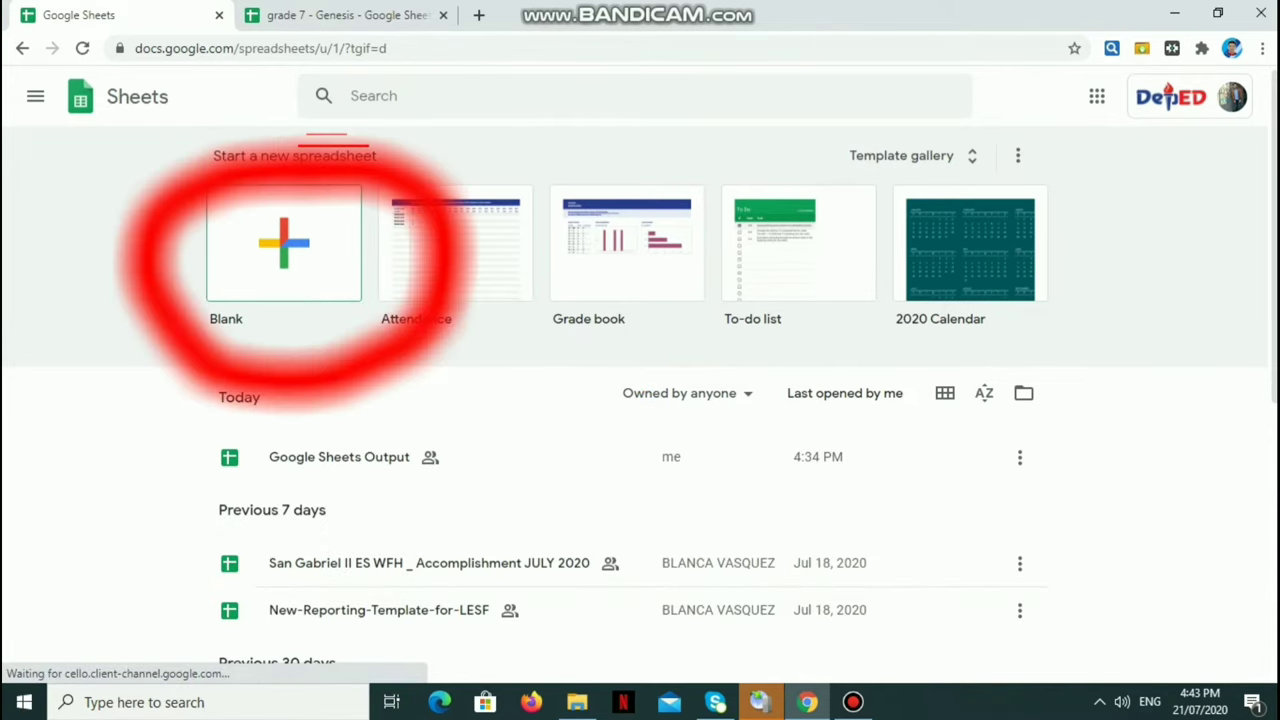
left_click(284, 243)
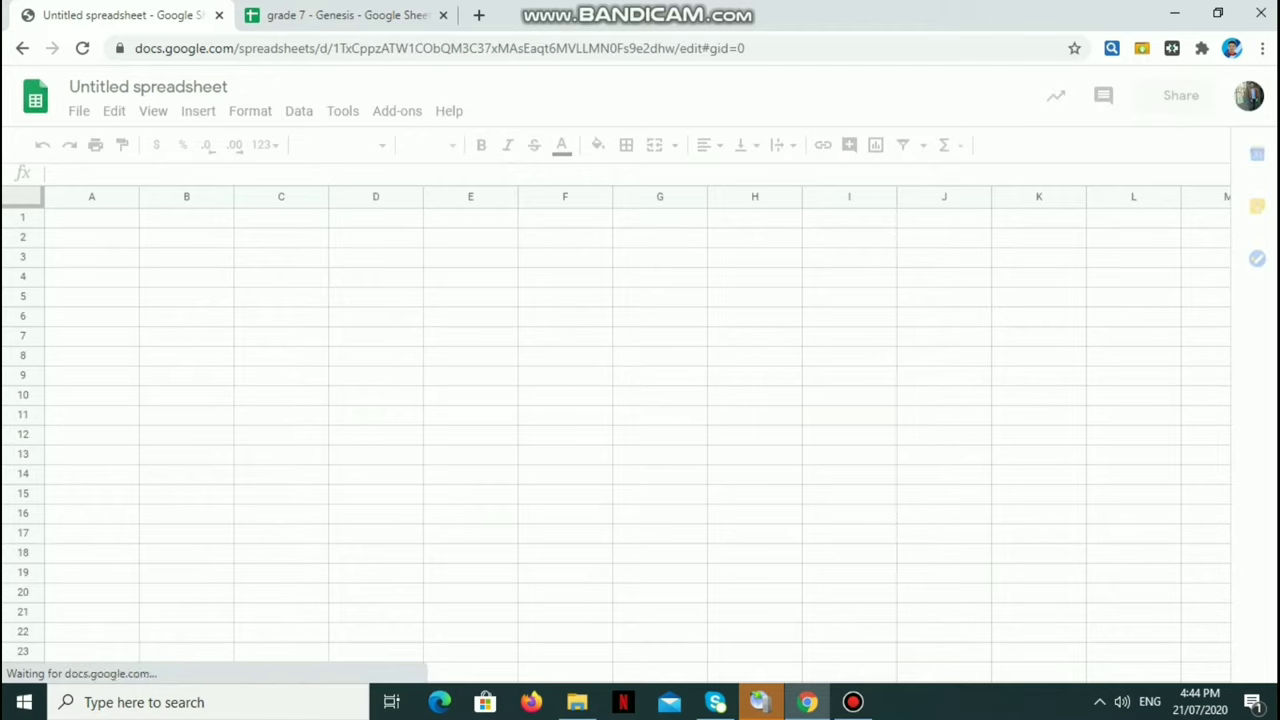
left_click(470, 376)
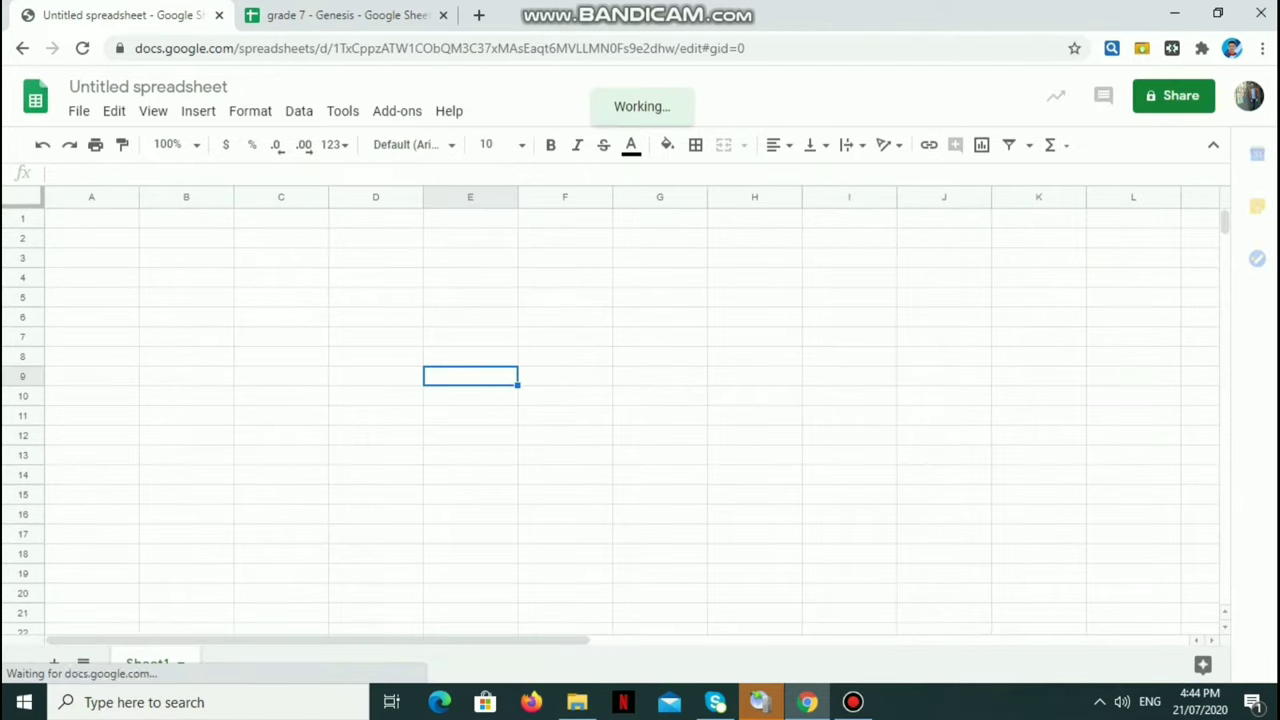
left_click(281, 297)
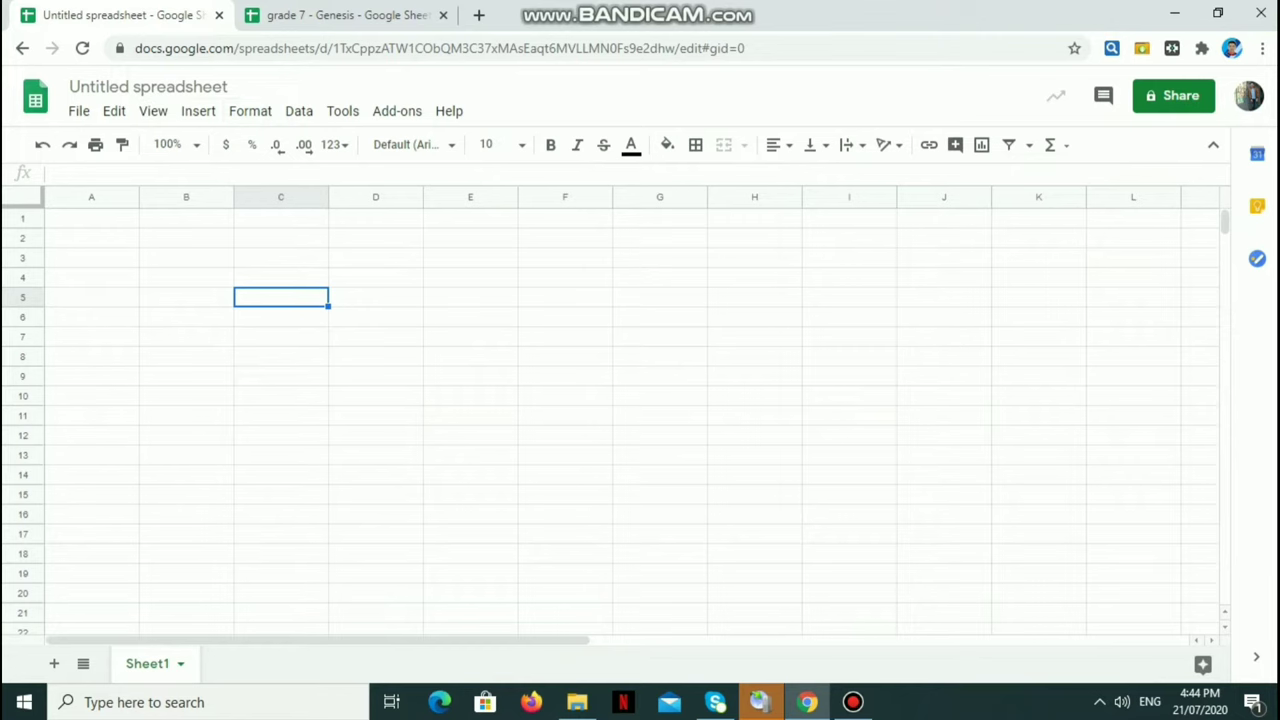
Rename the untitled spreadsheet as "Grade 7"
left_click(148, 87)
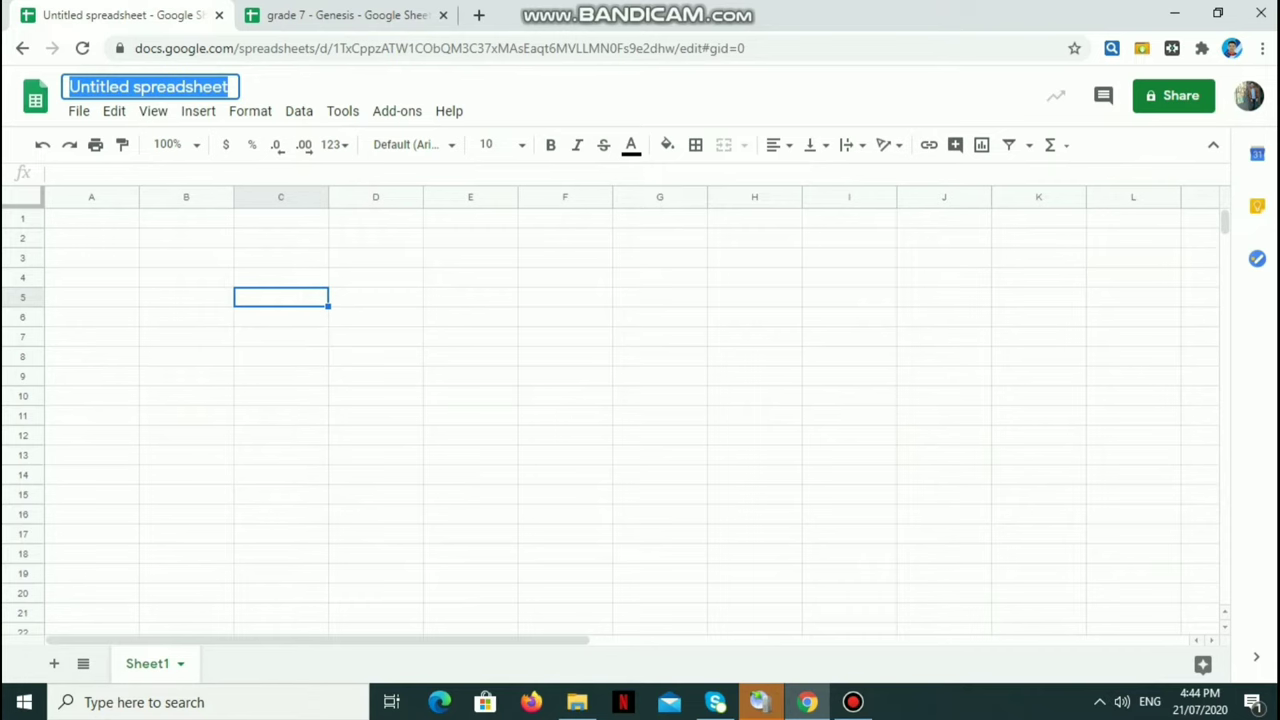
type("Gradeb")
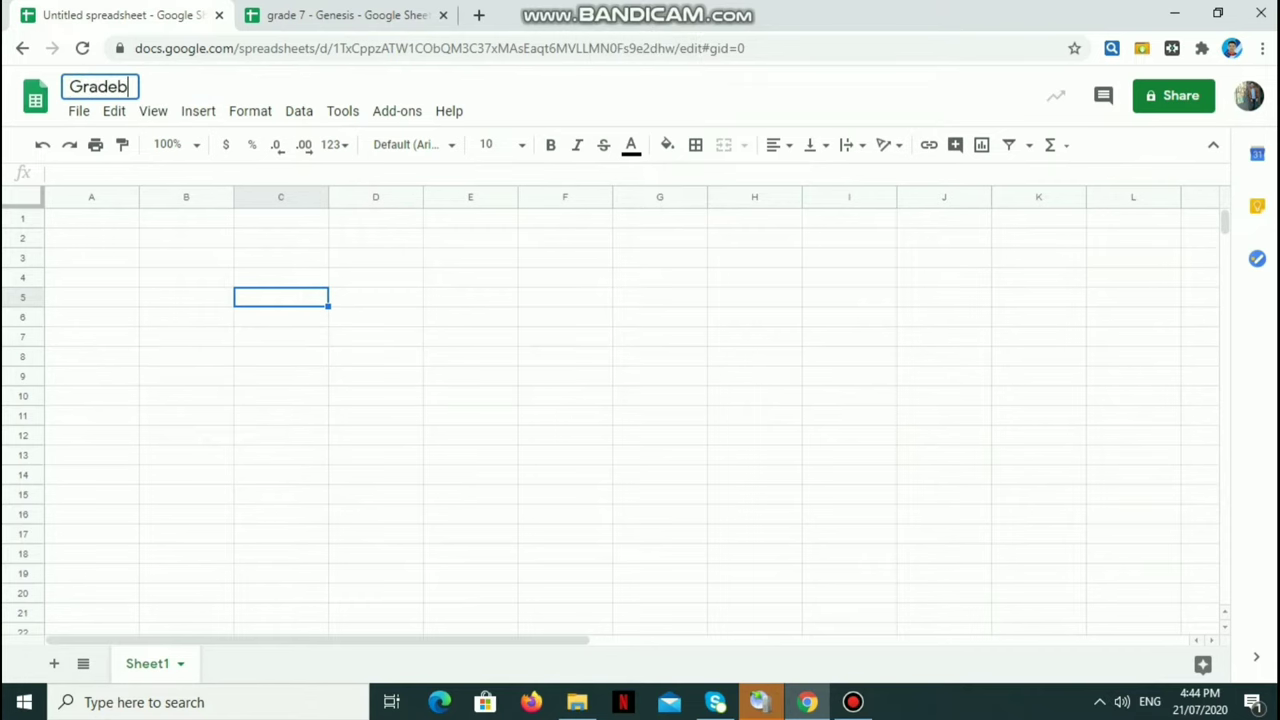
key("BackSpace")
type("7")
left_click(186, 356)
Rename the Sheet1 worksheet as "Grade 7"
left_click(180, 663)
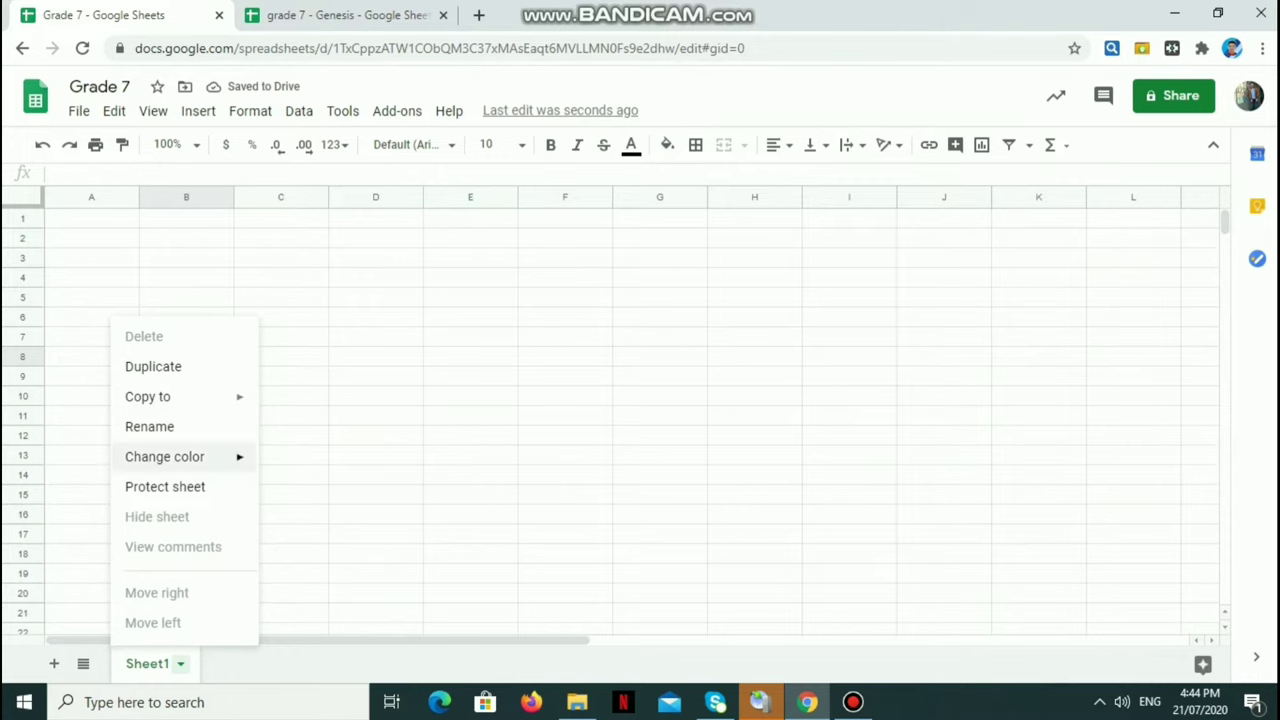
left_click(149, 426)
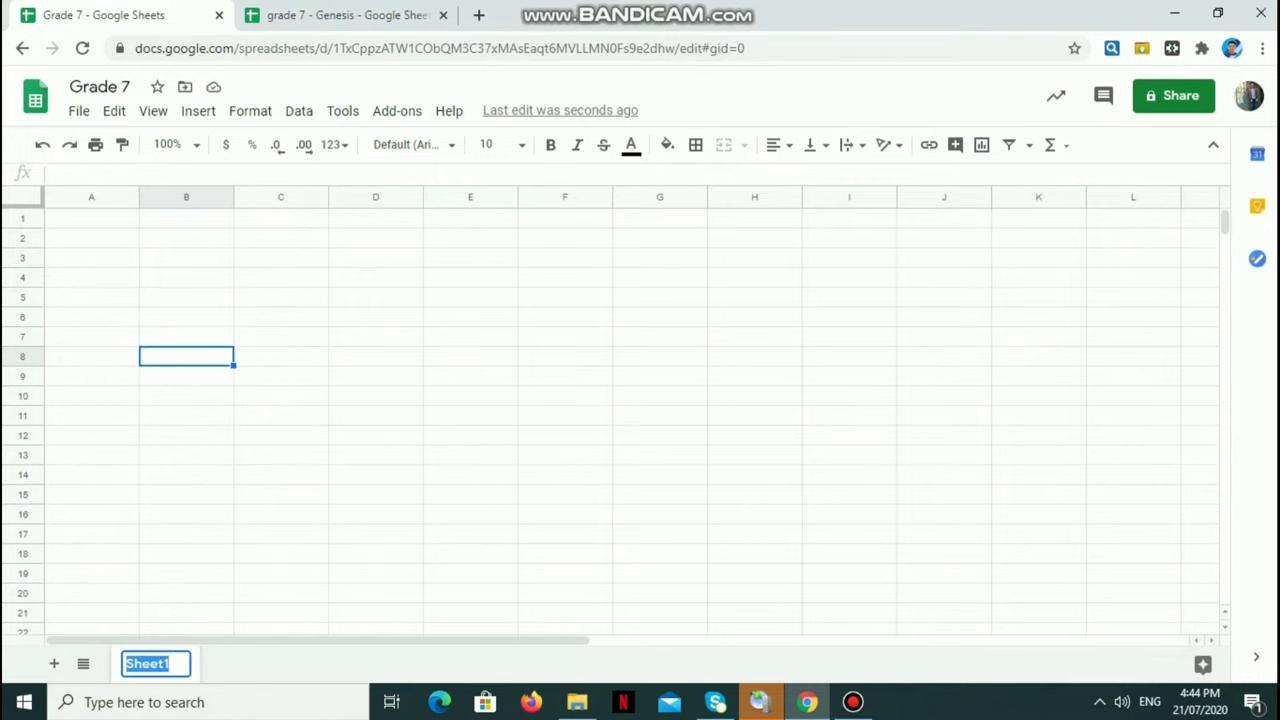
type("Grade")
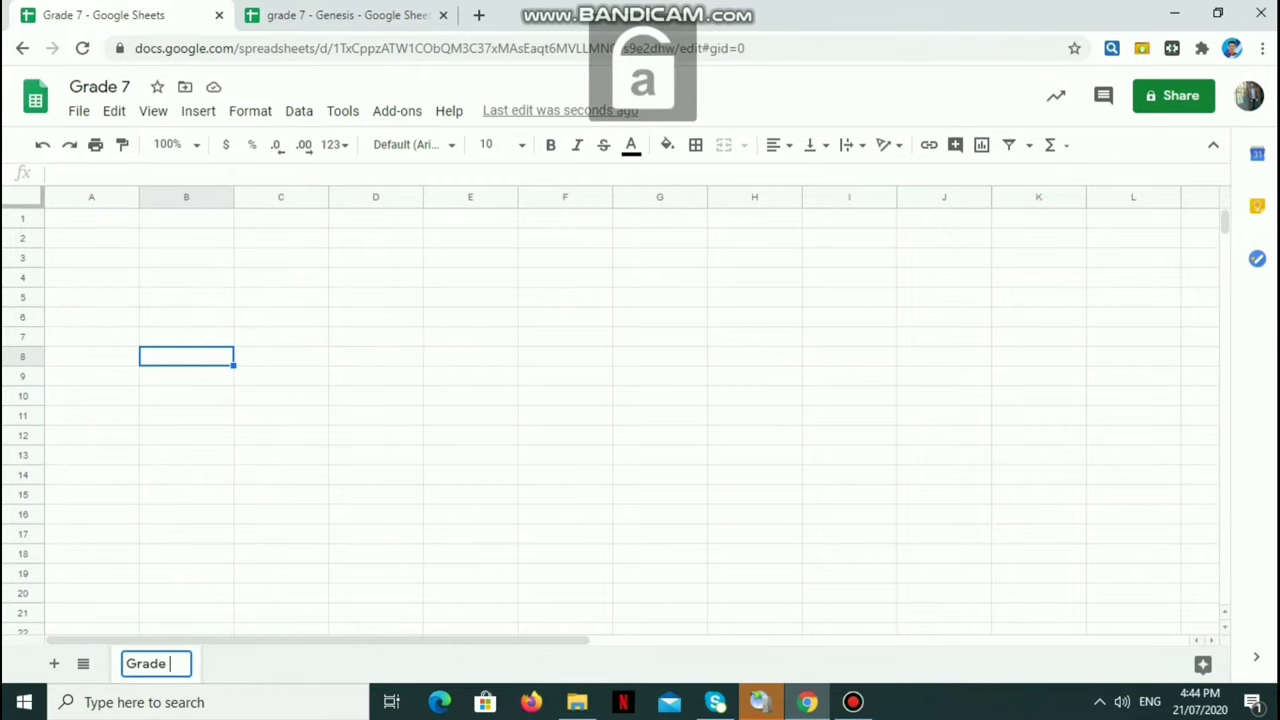
type(" 7")
left_click(376, 435)
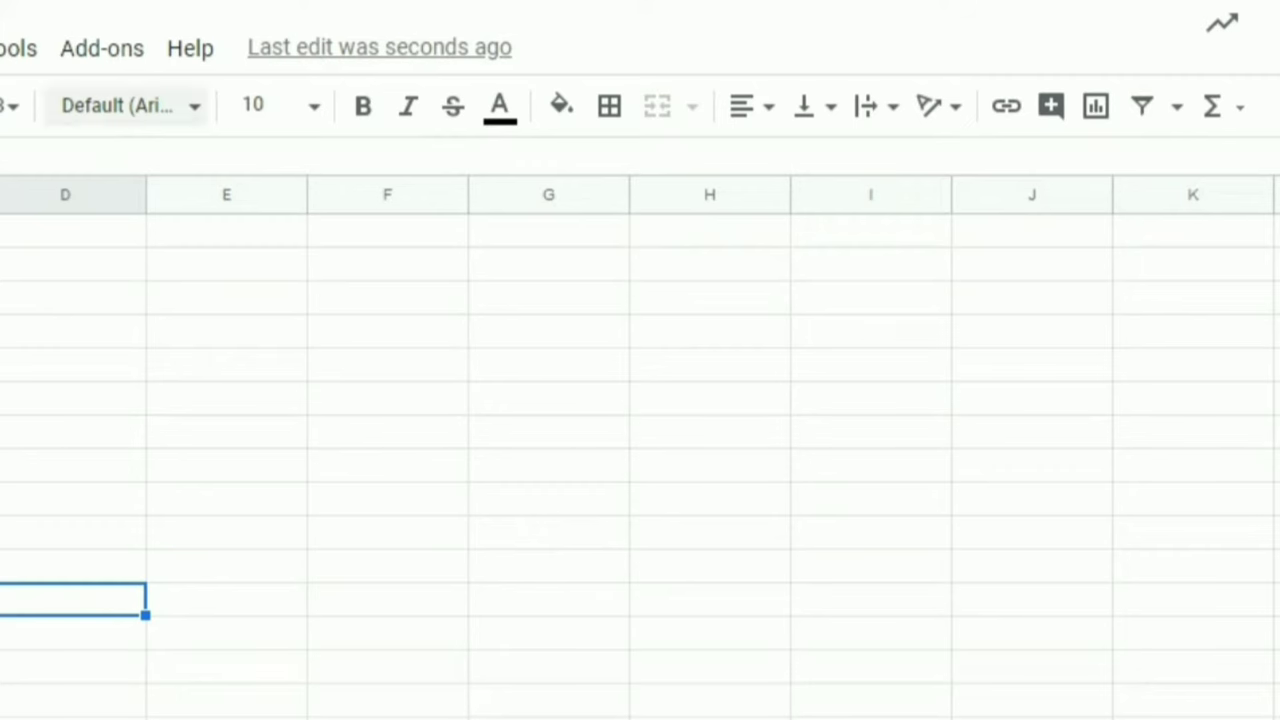
left_click(128, 105)
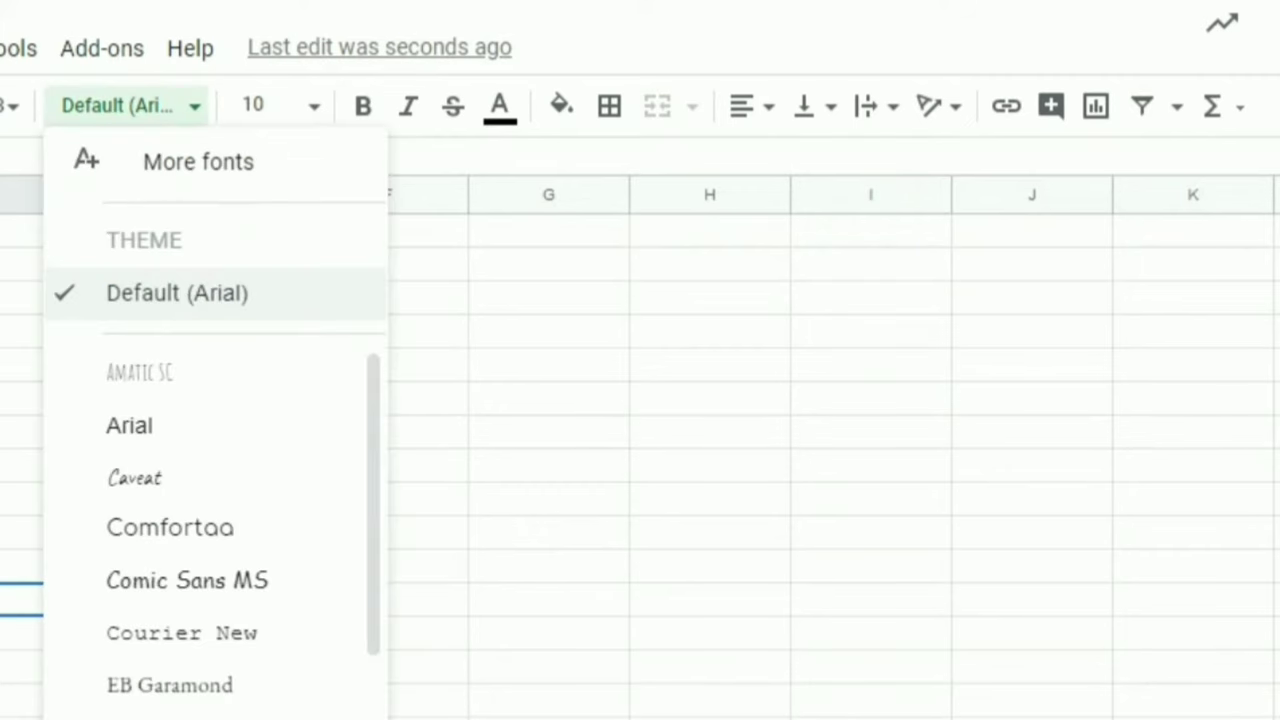
left_click(548, 298)
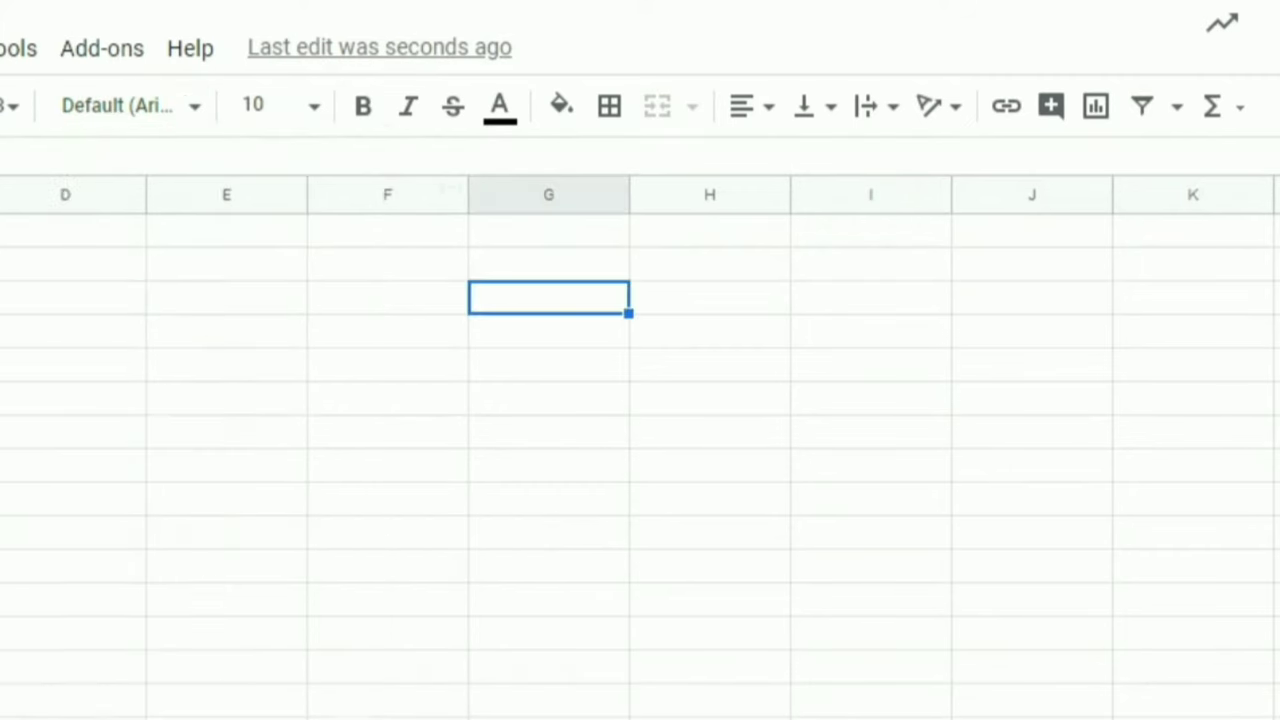
left_click(265, 105)
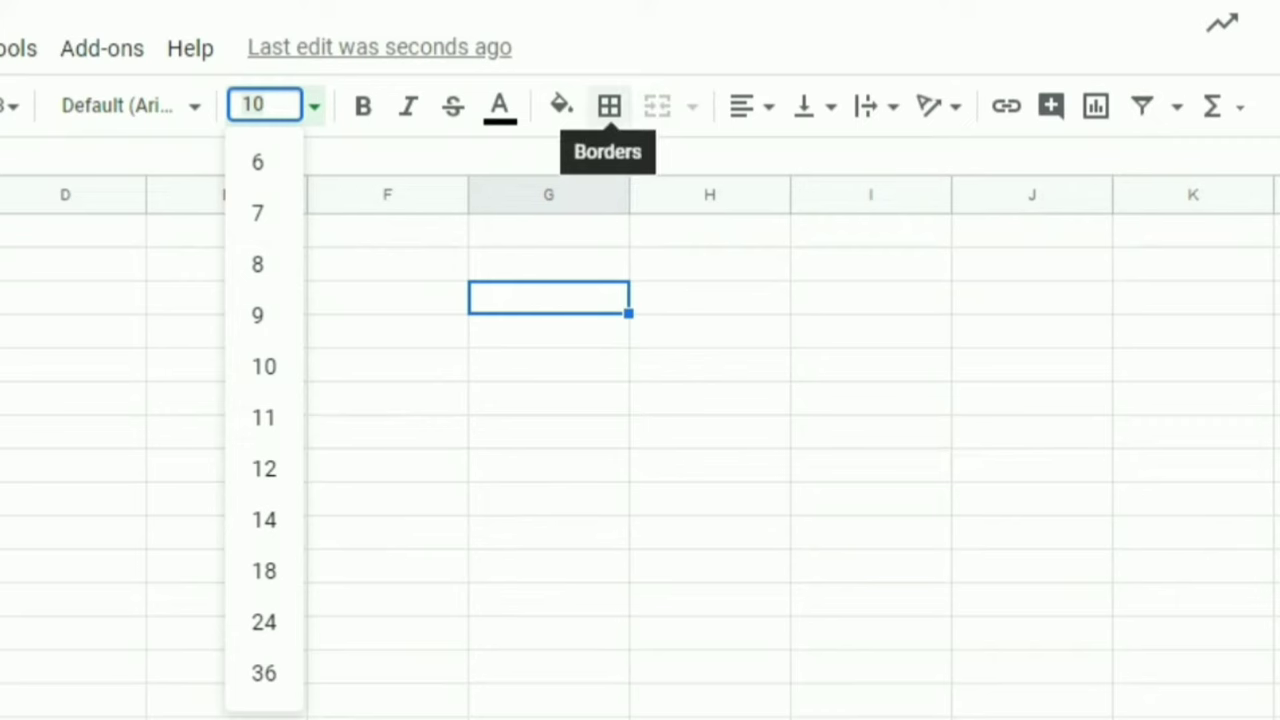
left_click(609, 105)
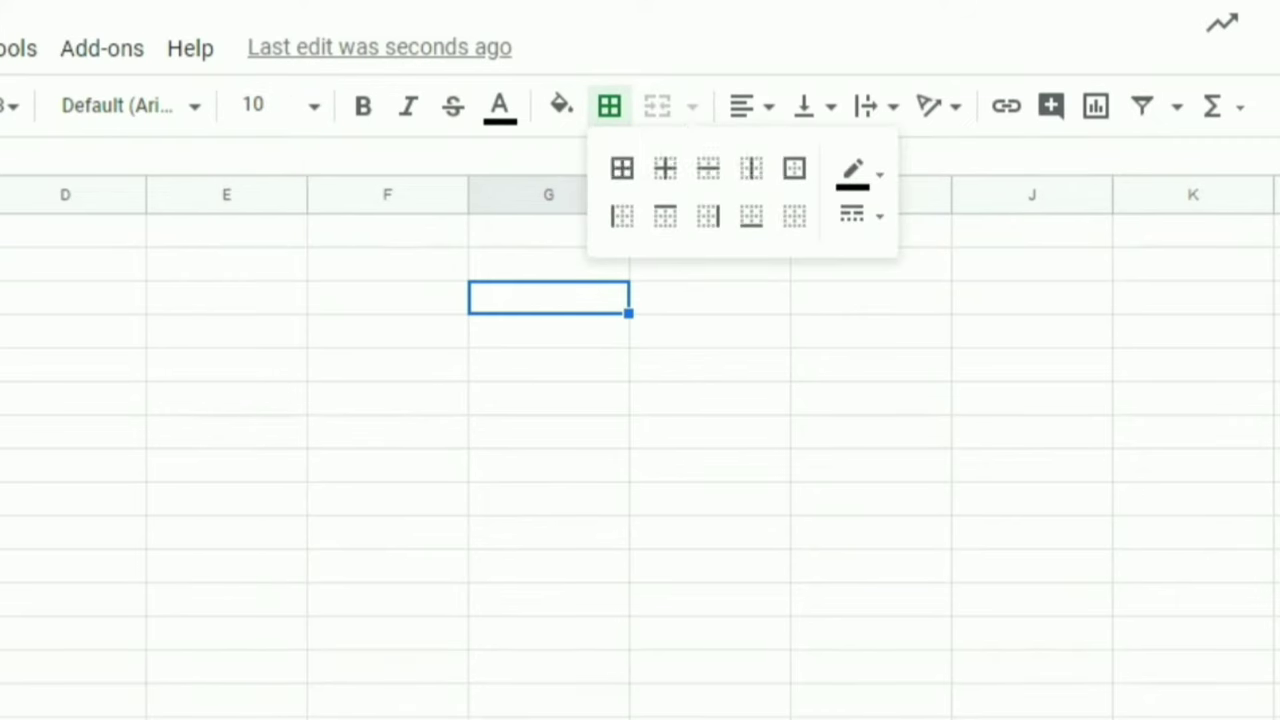
left_click(750, 105)
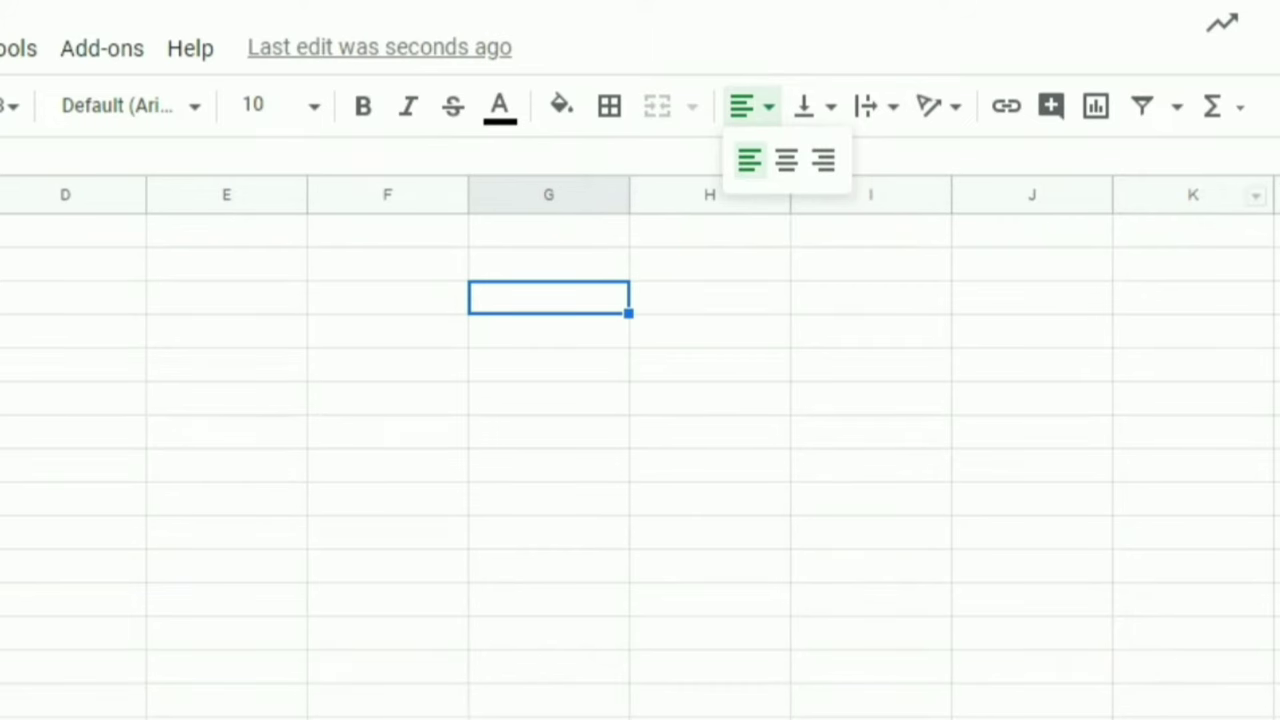
left_click(130, 306)
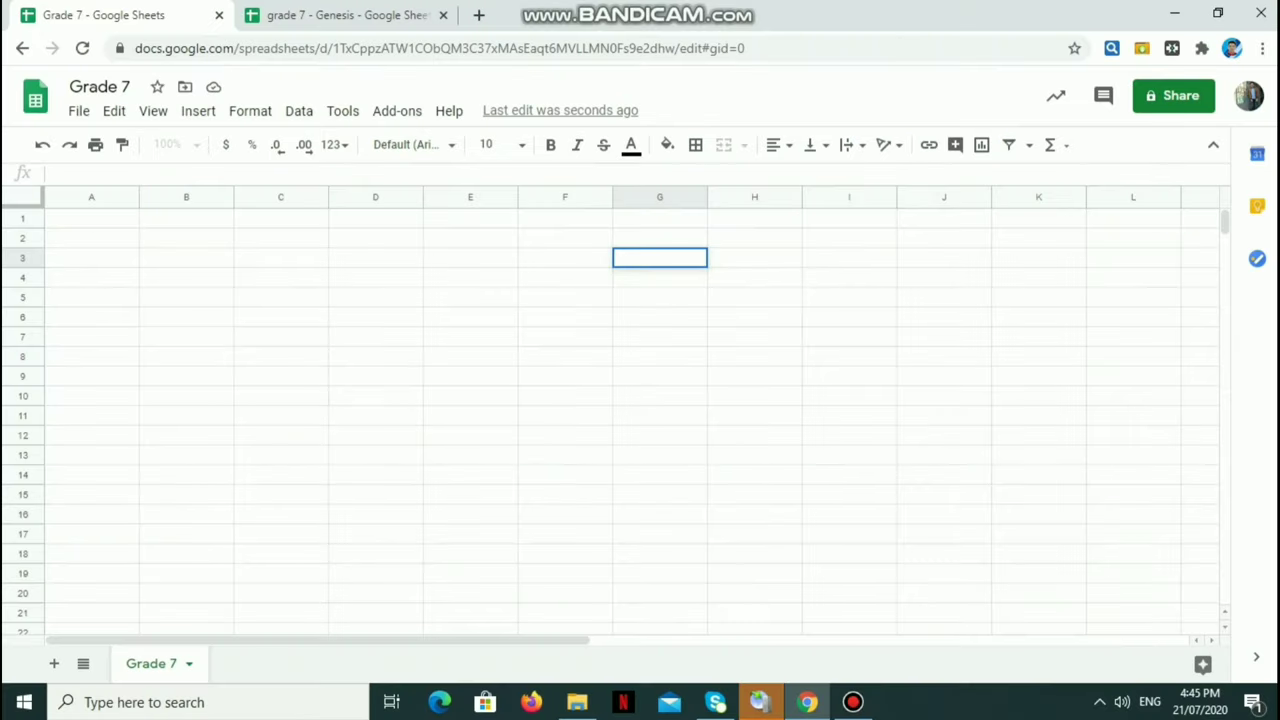
Switch to the "grade 7 - Genesis" spreadsheet and clear the AVERAGE values of all six students in O7:O12
left_click(350, 15)
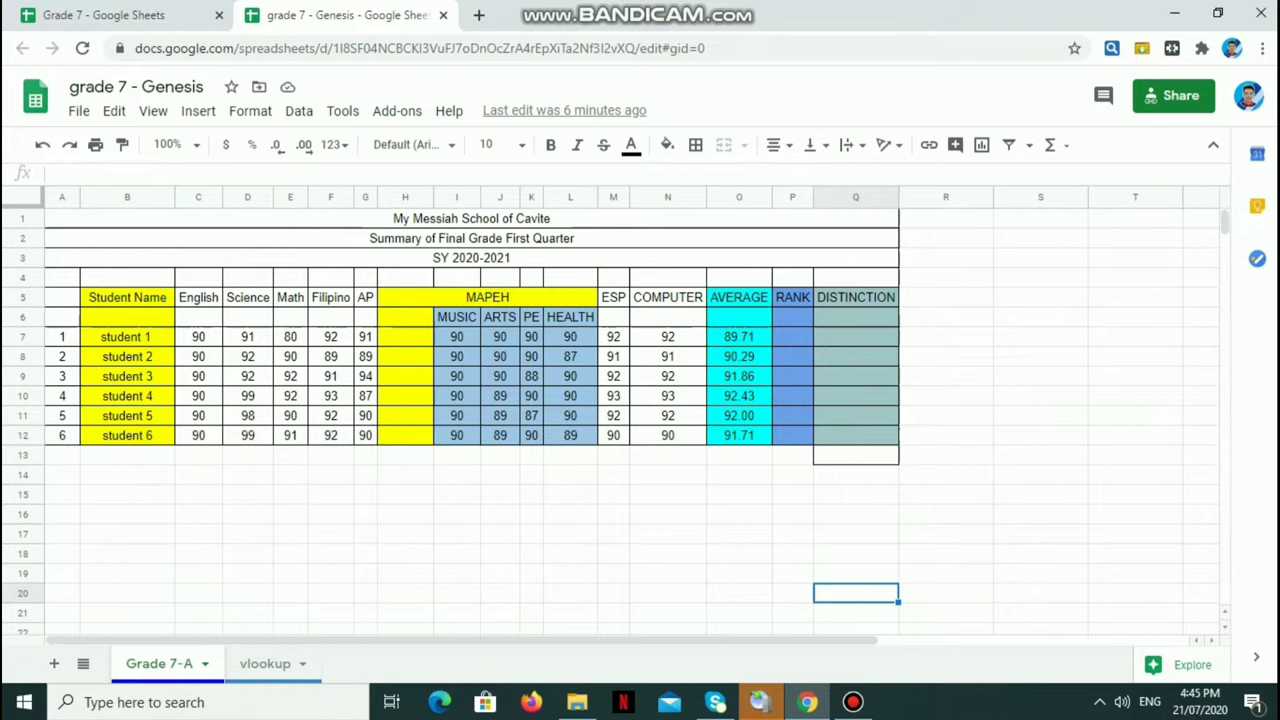
left_click(739, 337)
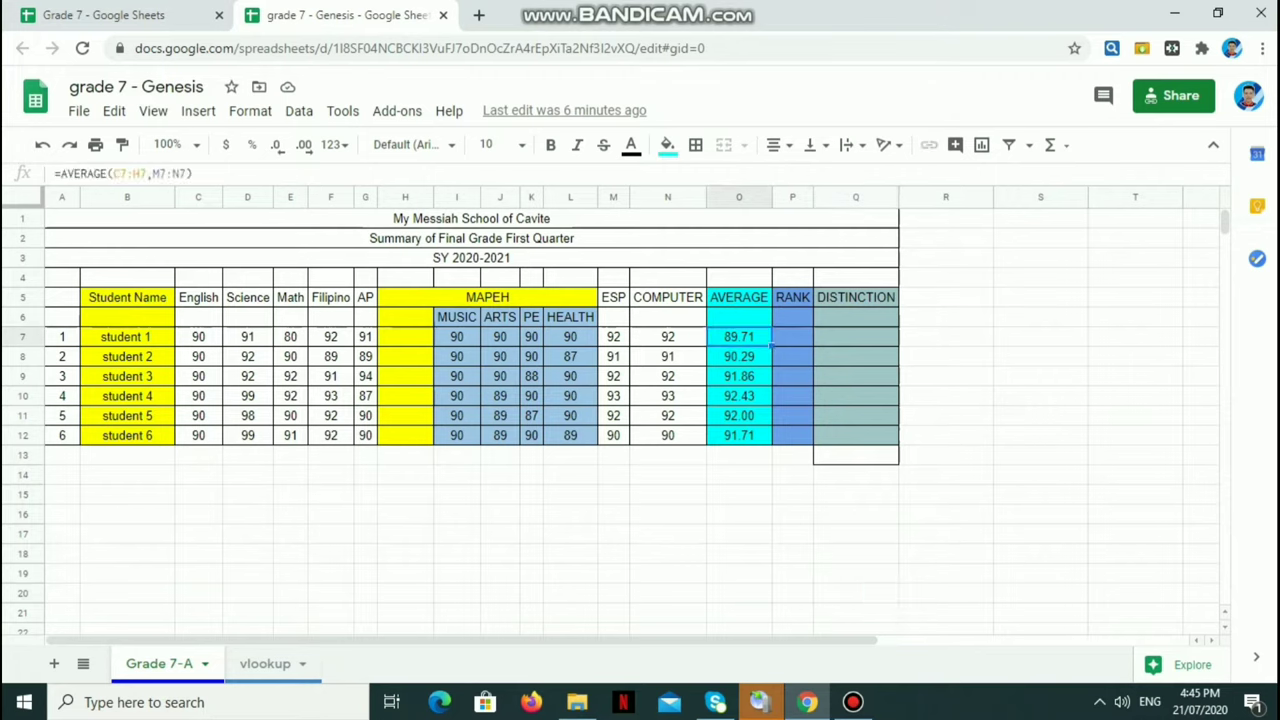
key("shift+Down")
key("shift+Down")
key("shift+Down")
key("shift+Down")
key("shift+Down")
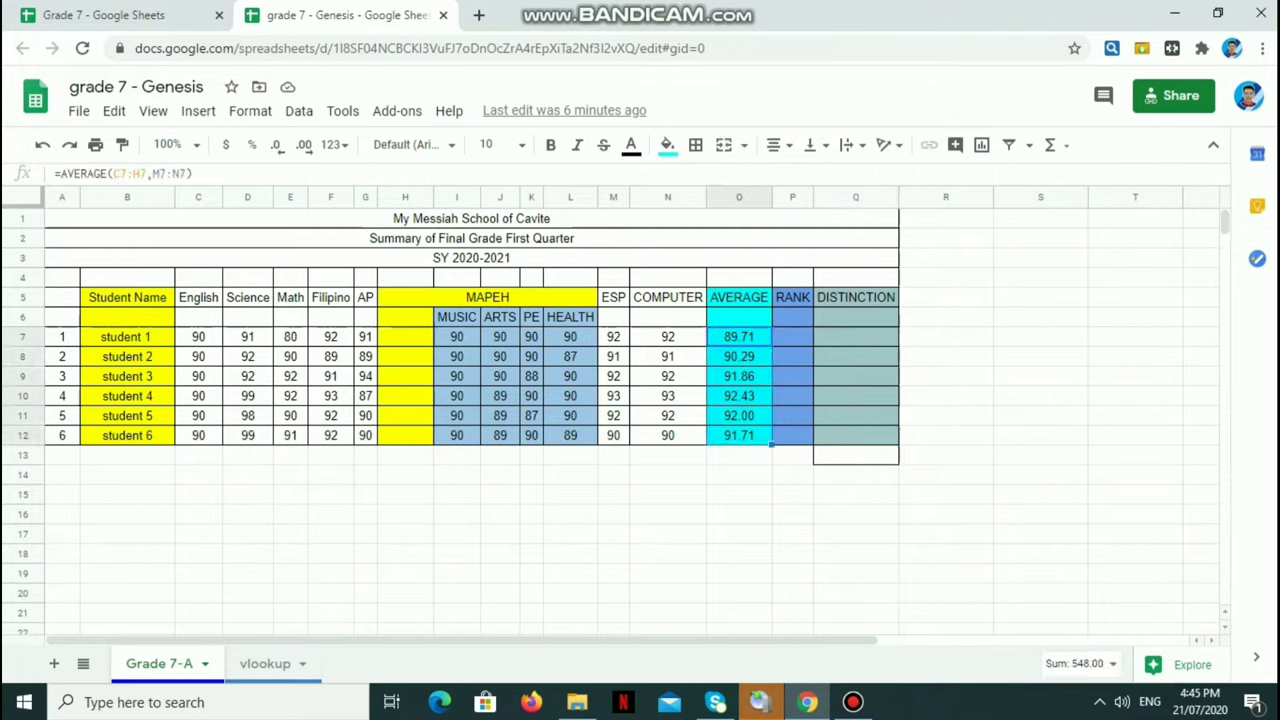
key("Delete")
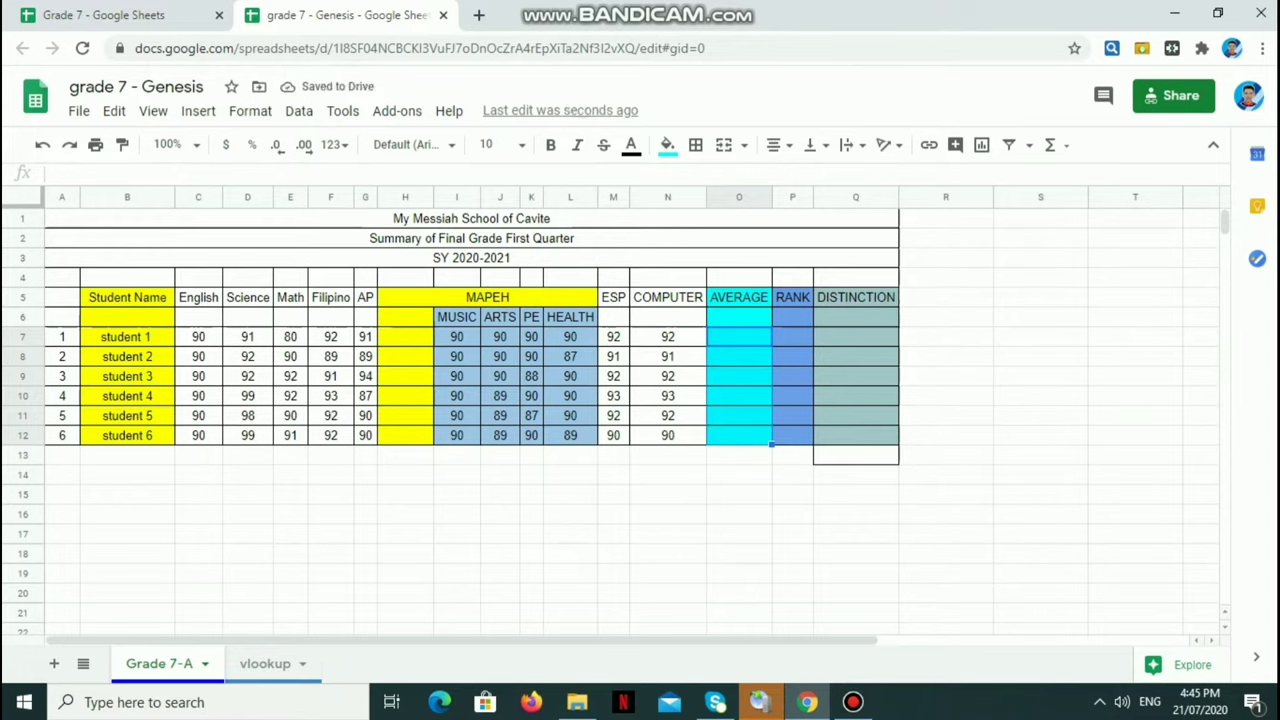
left_click(810, 302)
left_click(856, 298)
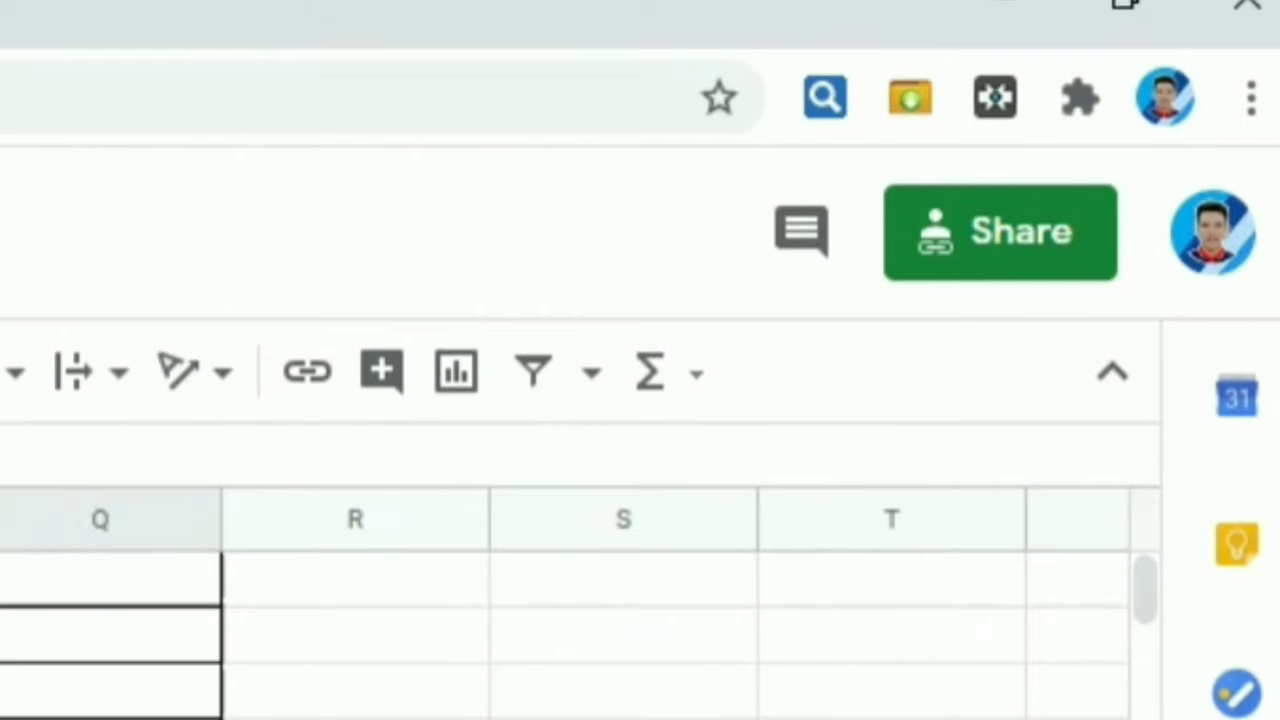
Share the spreadsheet with anyone with the link as Editor and copy the sharing link
left_click(1000, 232)
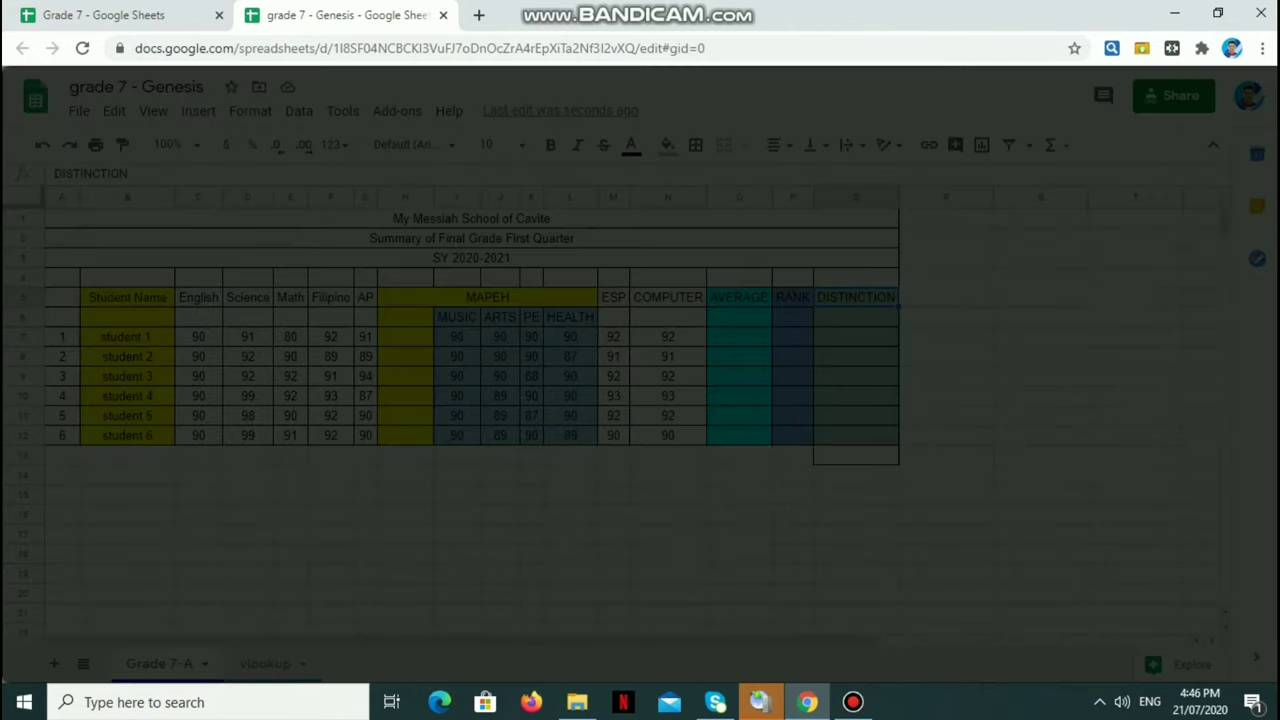
left_click(387, 527)
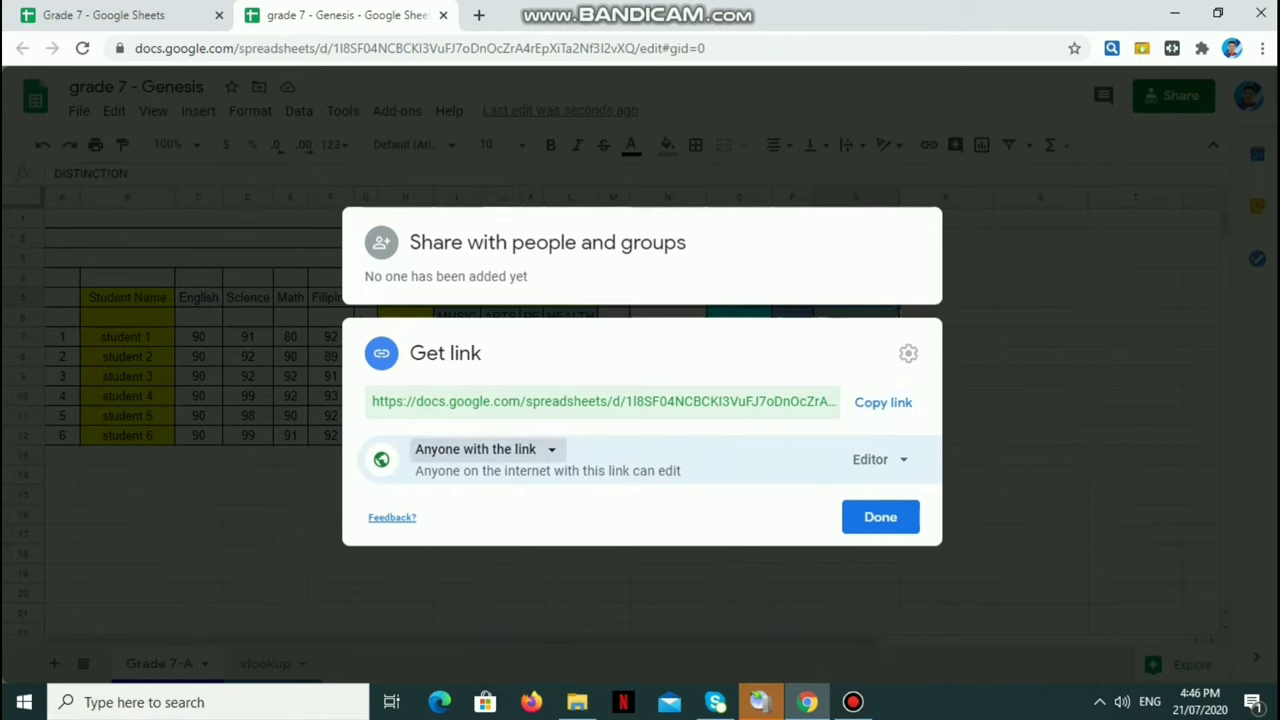
left_click(485, 449)
left_click(529, 537)
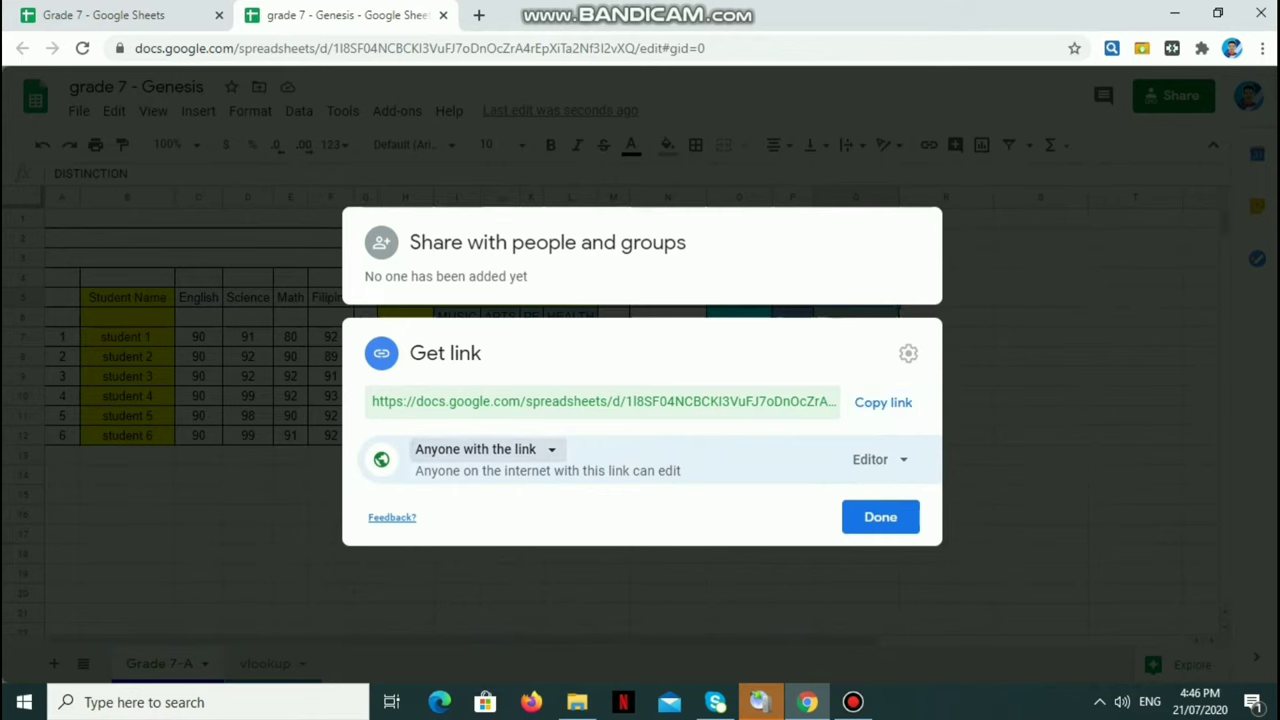
left_click(876, 459)
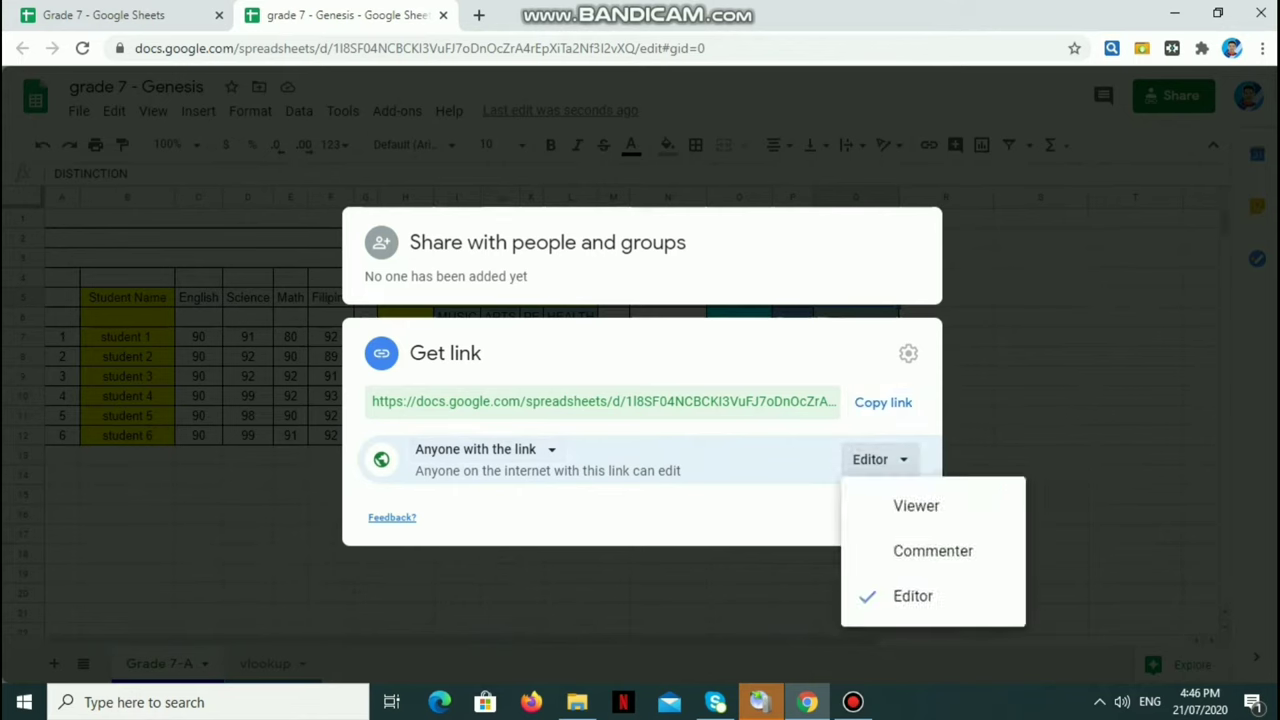
left_click(913, 596)
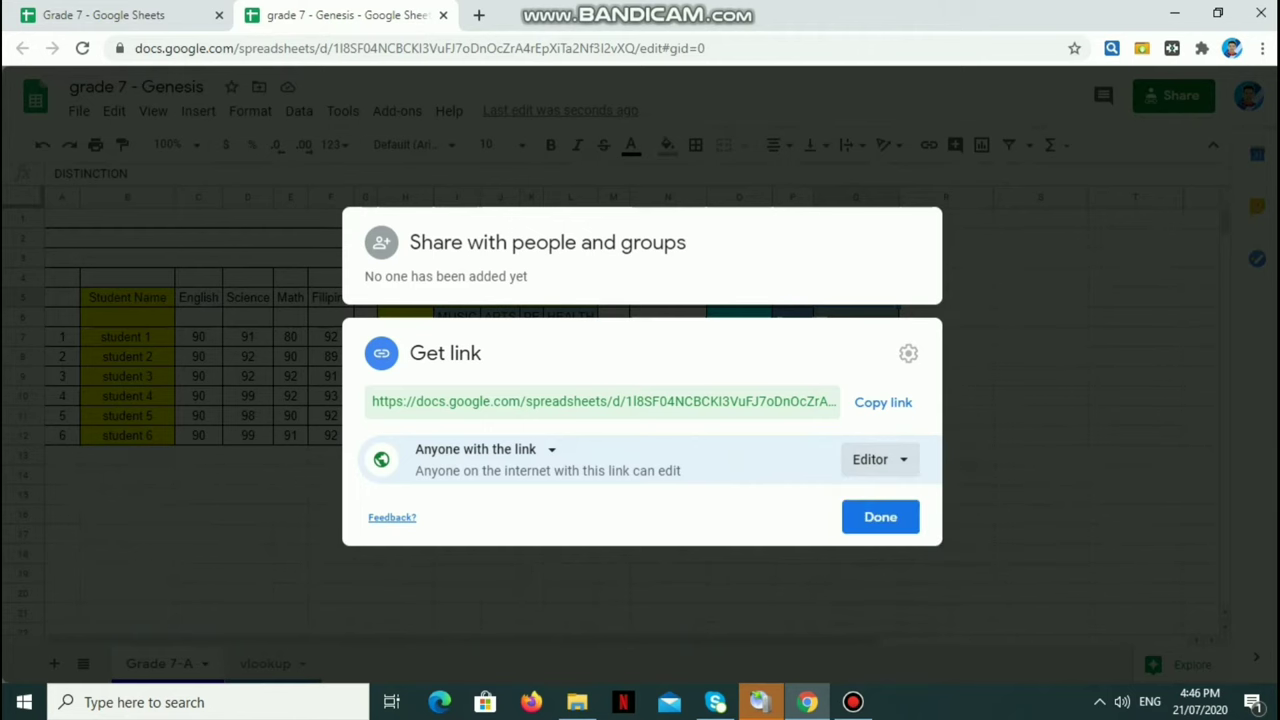
left_click(879, 460)
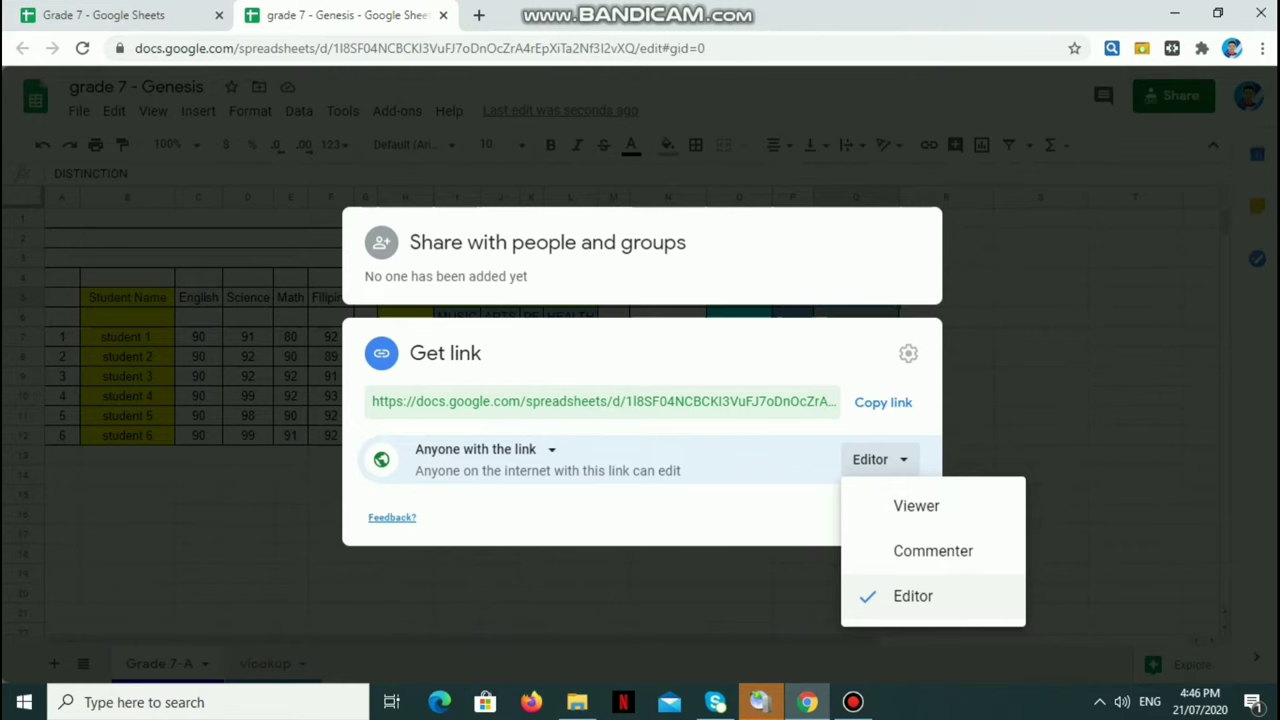
left_click(913, 596)
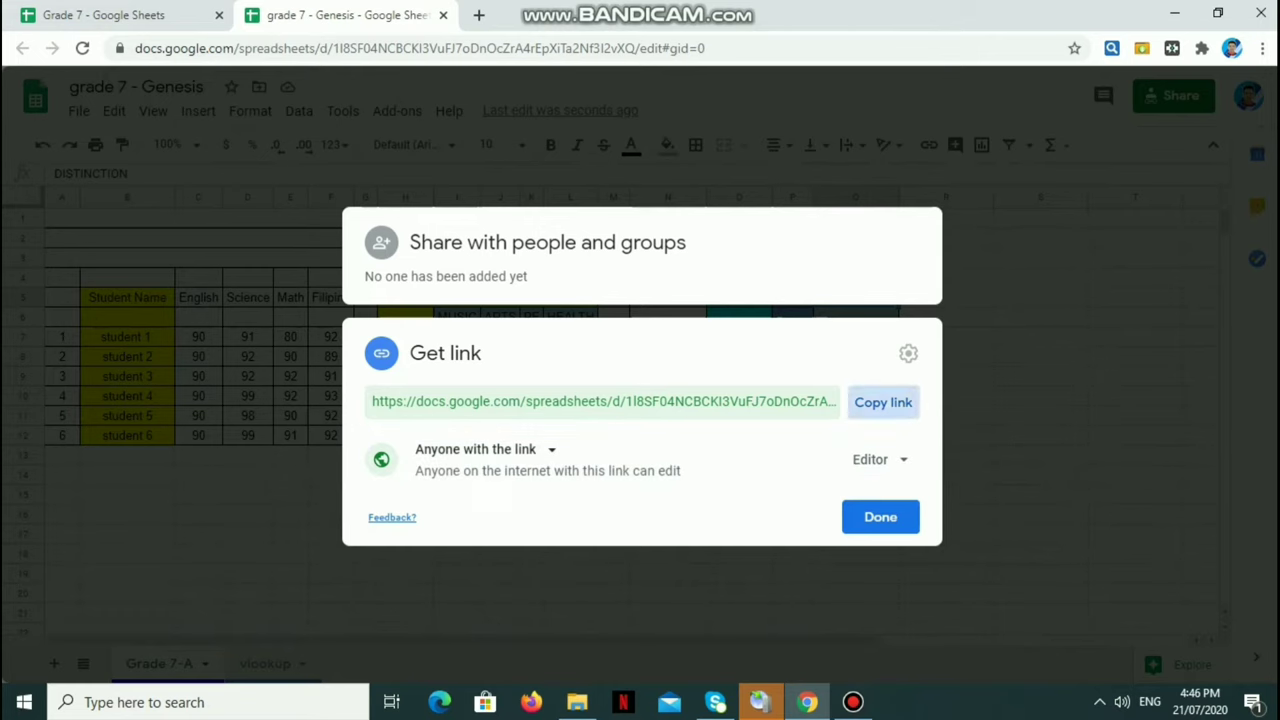
left_click(883, 402)
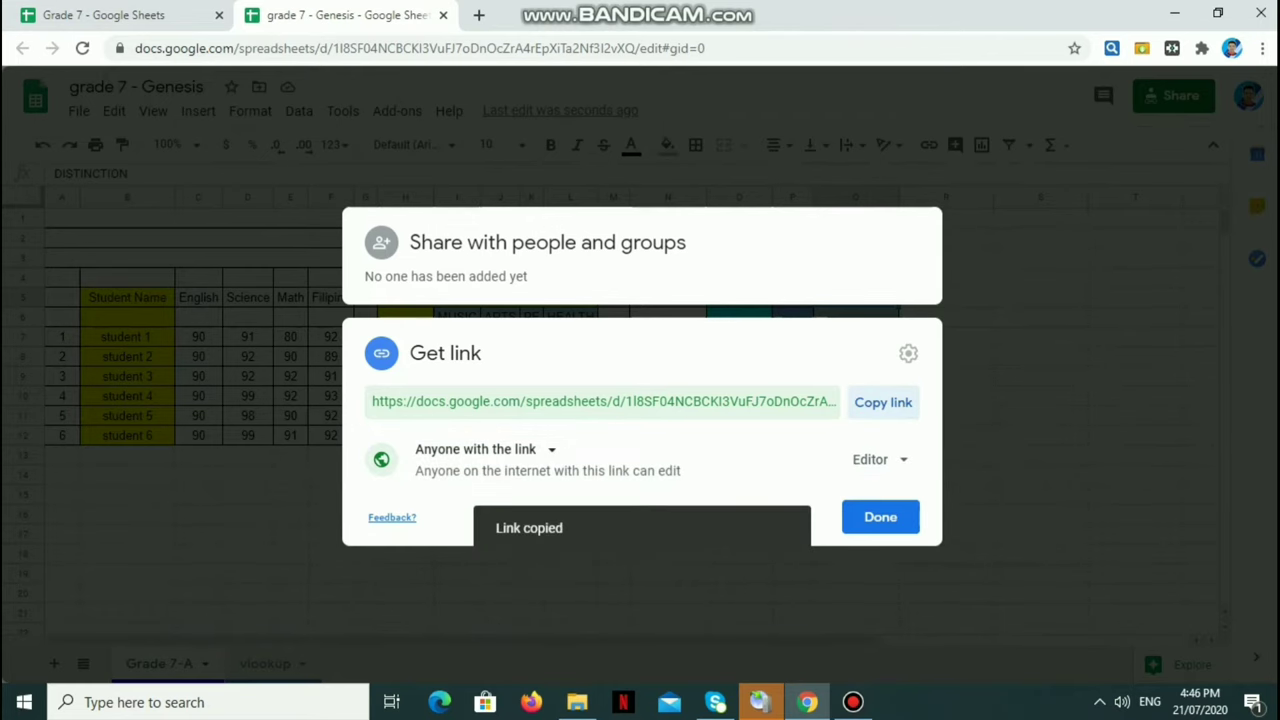
left_click(880, 517)
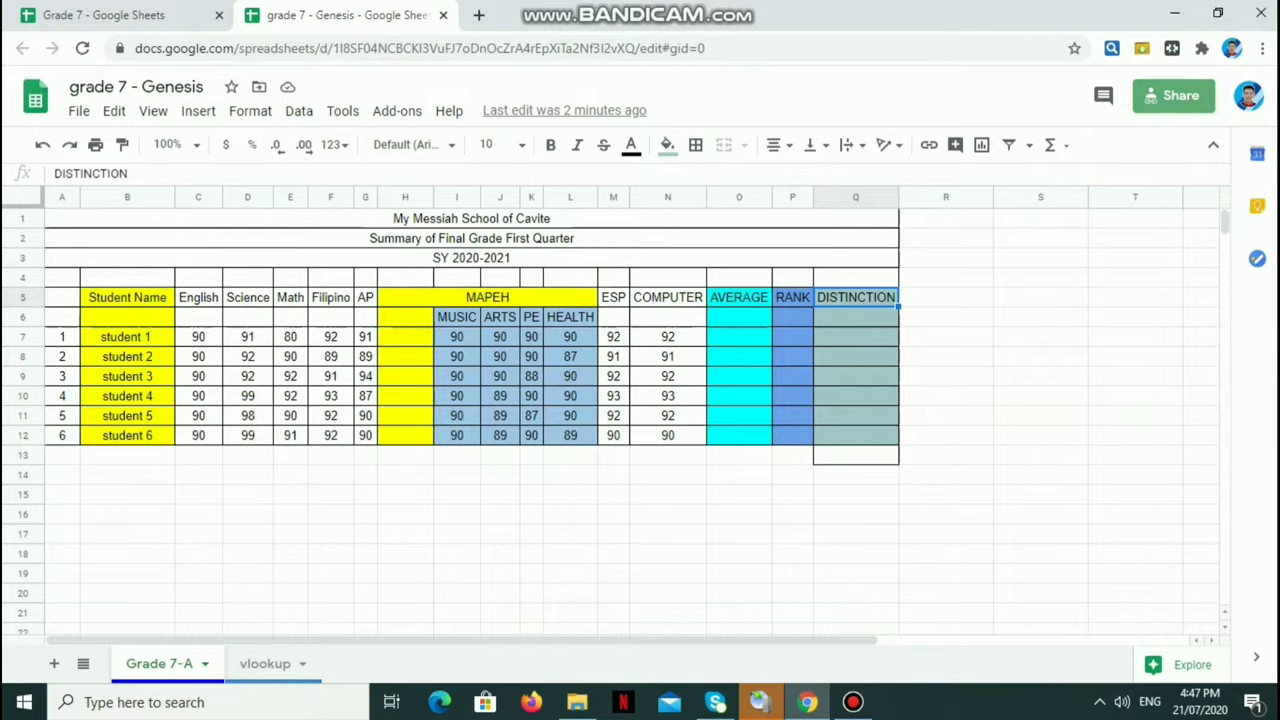
Review the link access and permission role options in the spreadsheet's sharing settings
left_click(1173, 95)
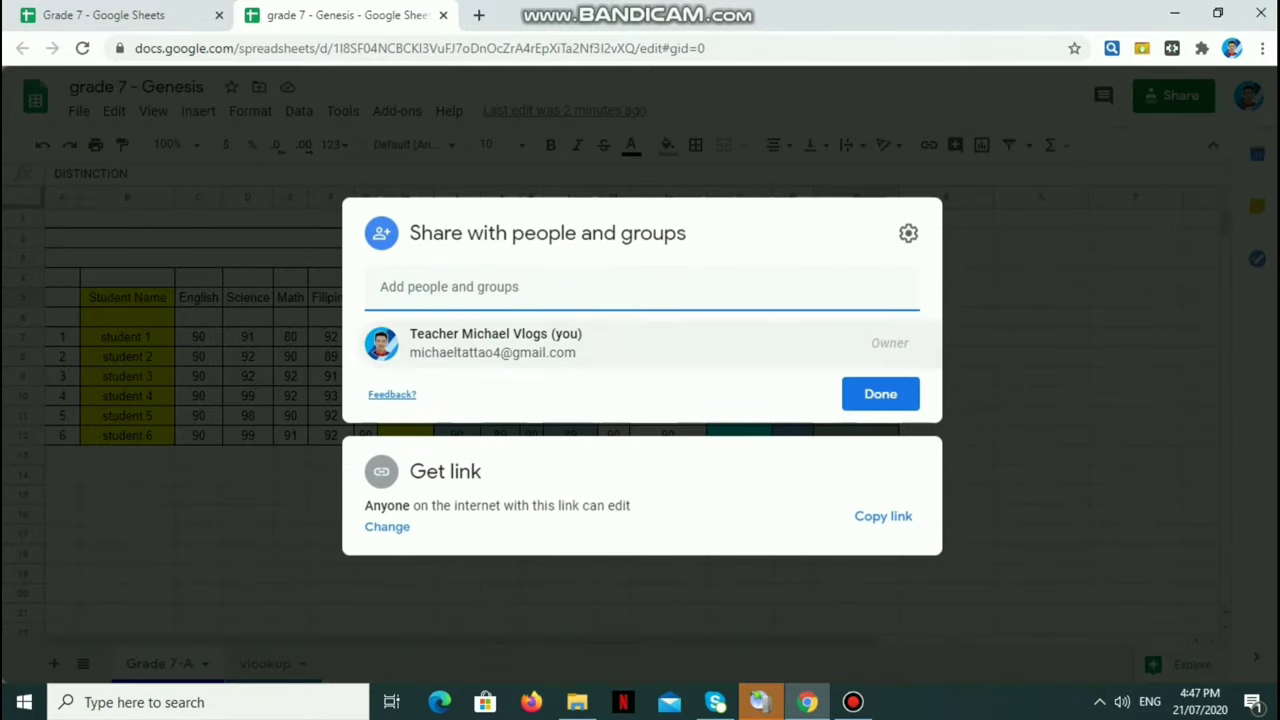
left_click(387, 527)
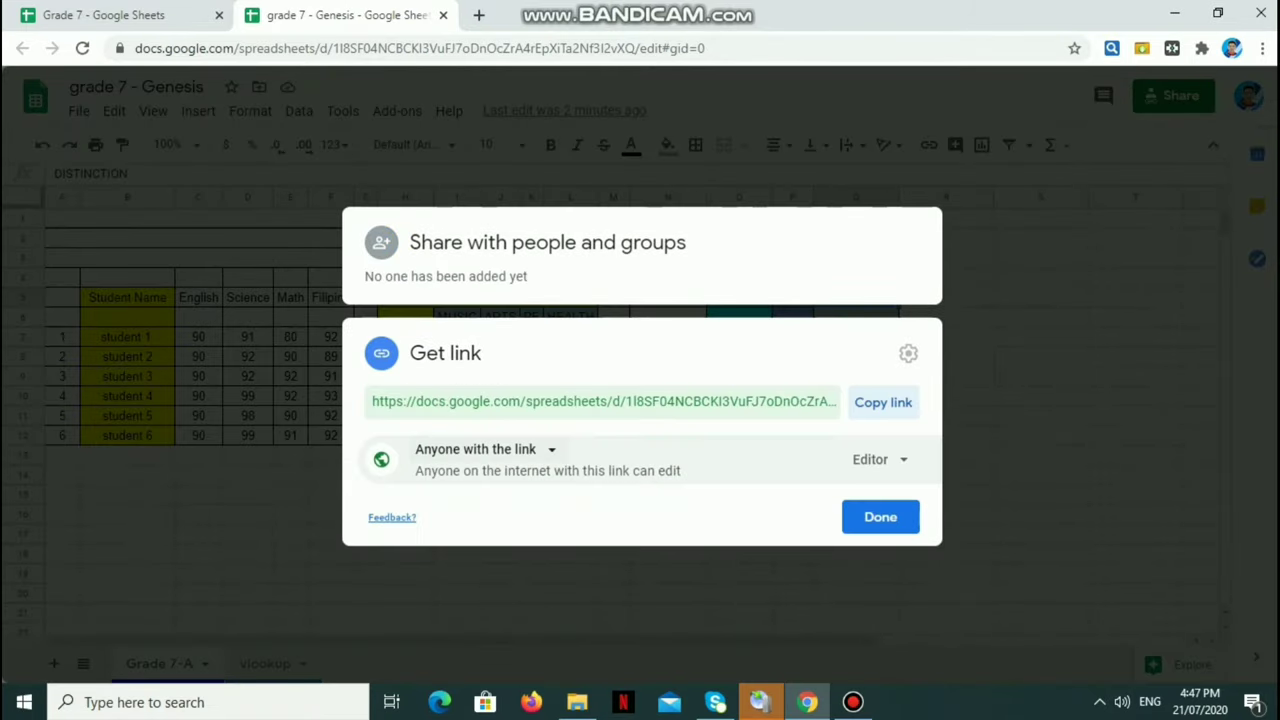
left_click(488, 450)
left_click(485, 449)
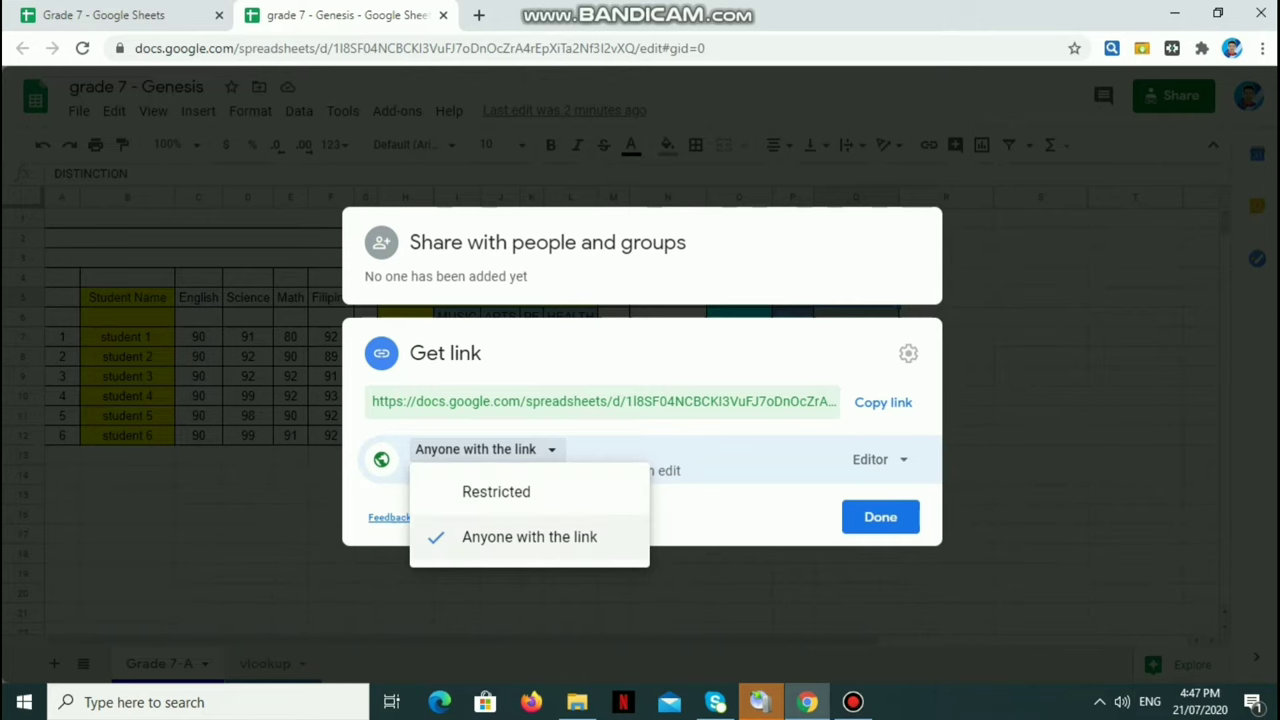
left_click(878, 459)
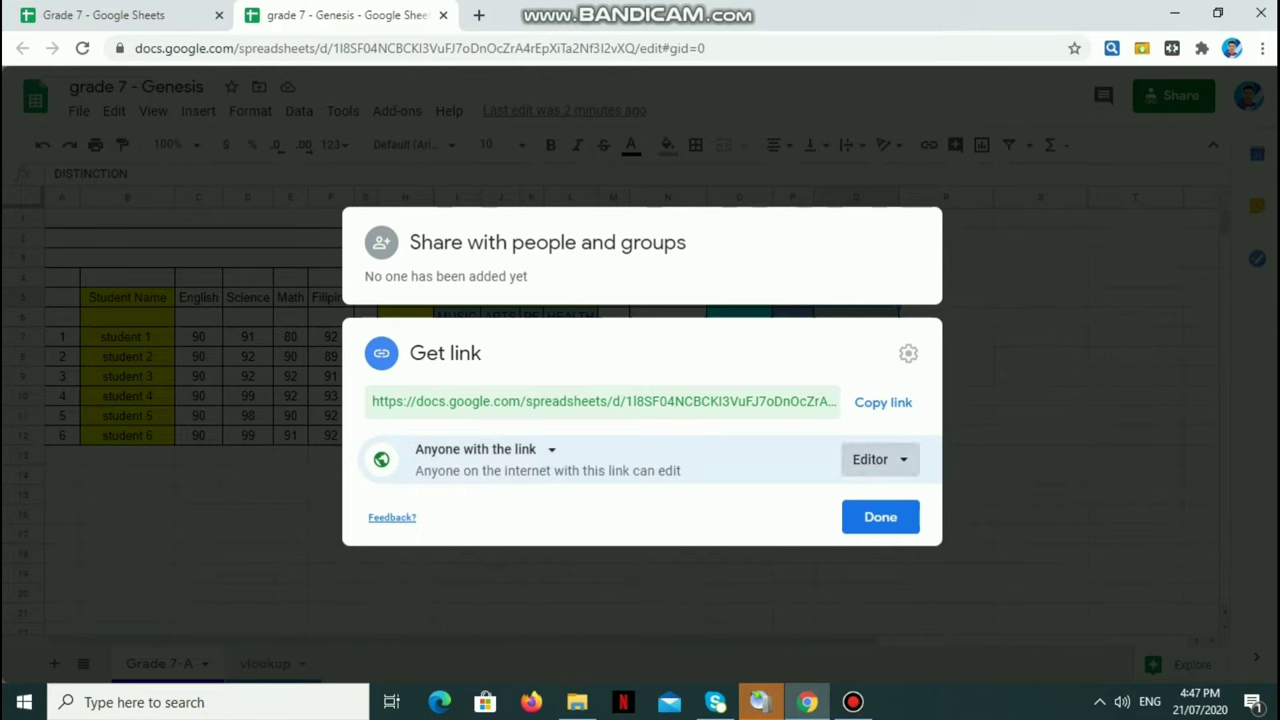
left_click(878, 459)
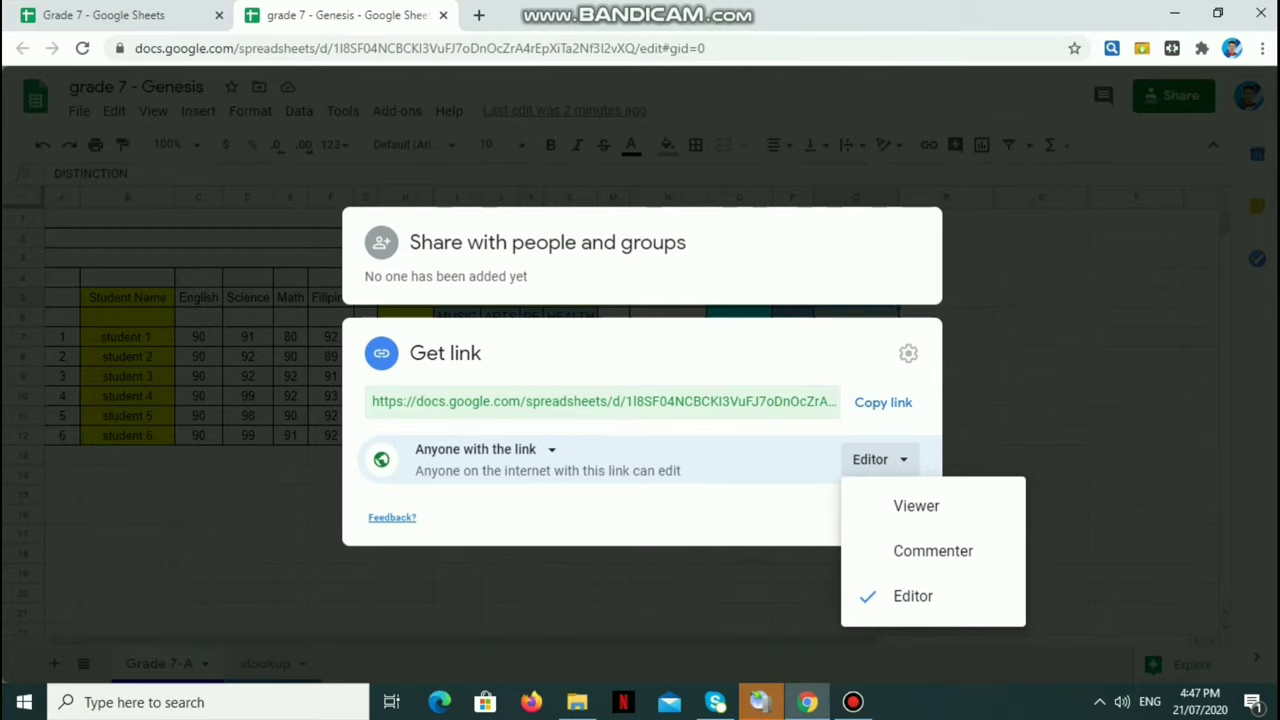
key("Escape")
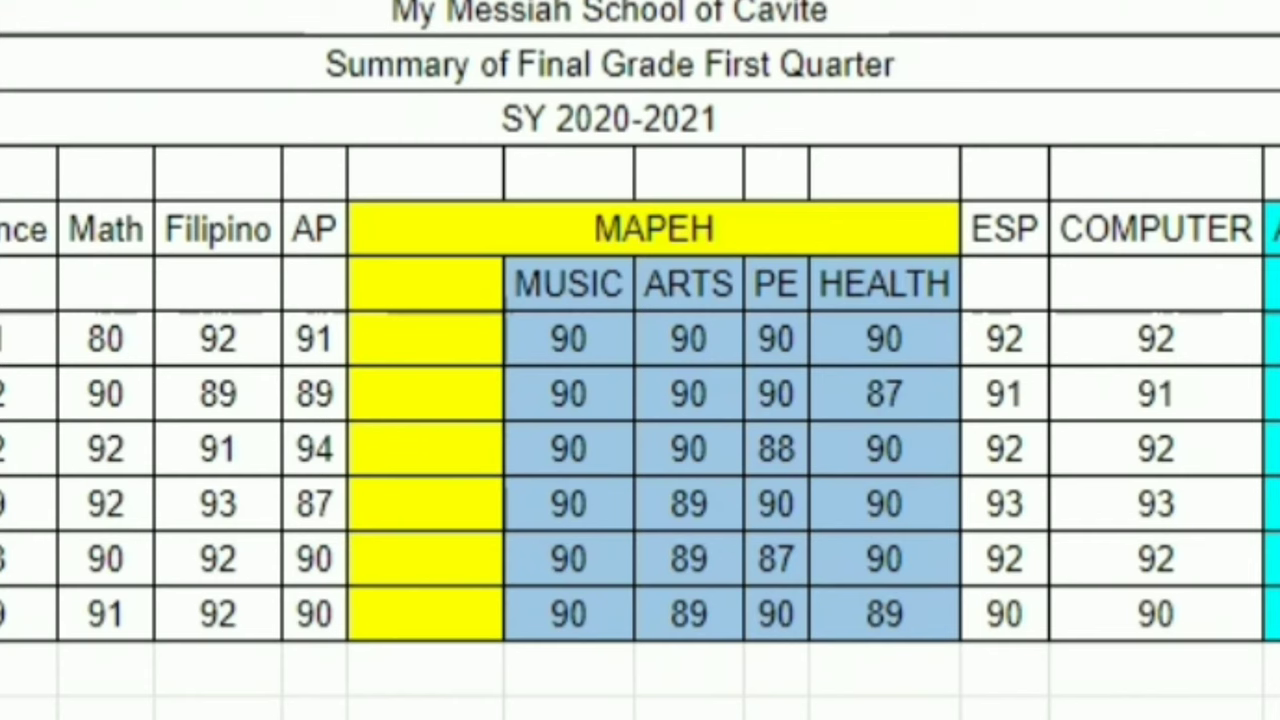
Enter =AVERAGE(I7:L7) in H7 to compute student 1's MAPEH grade from Music, Arts, PE and Health
left_click(426, 339)
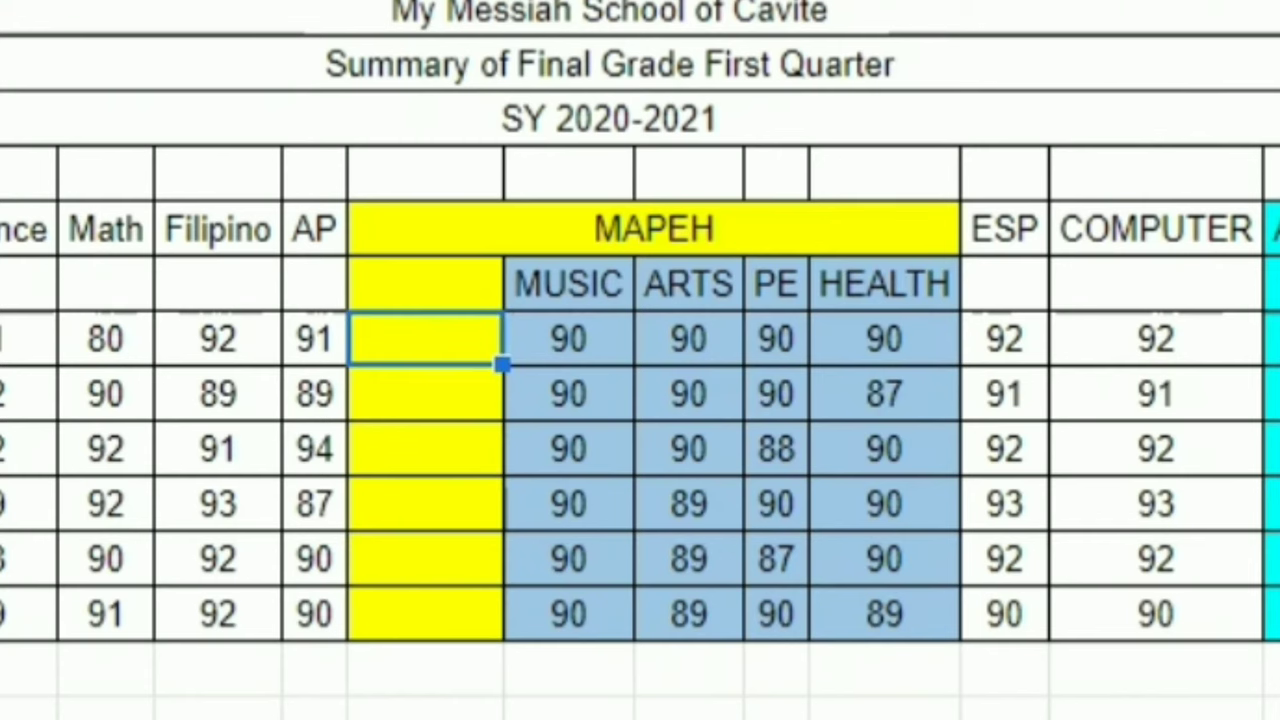
type("=")
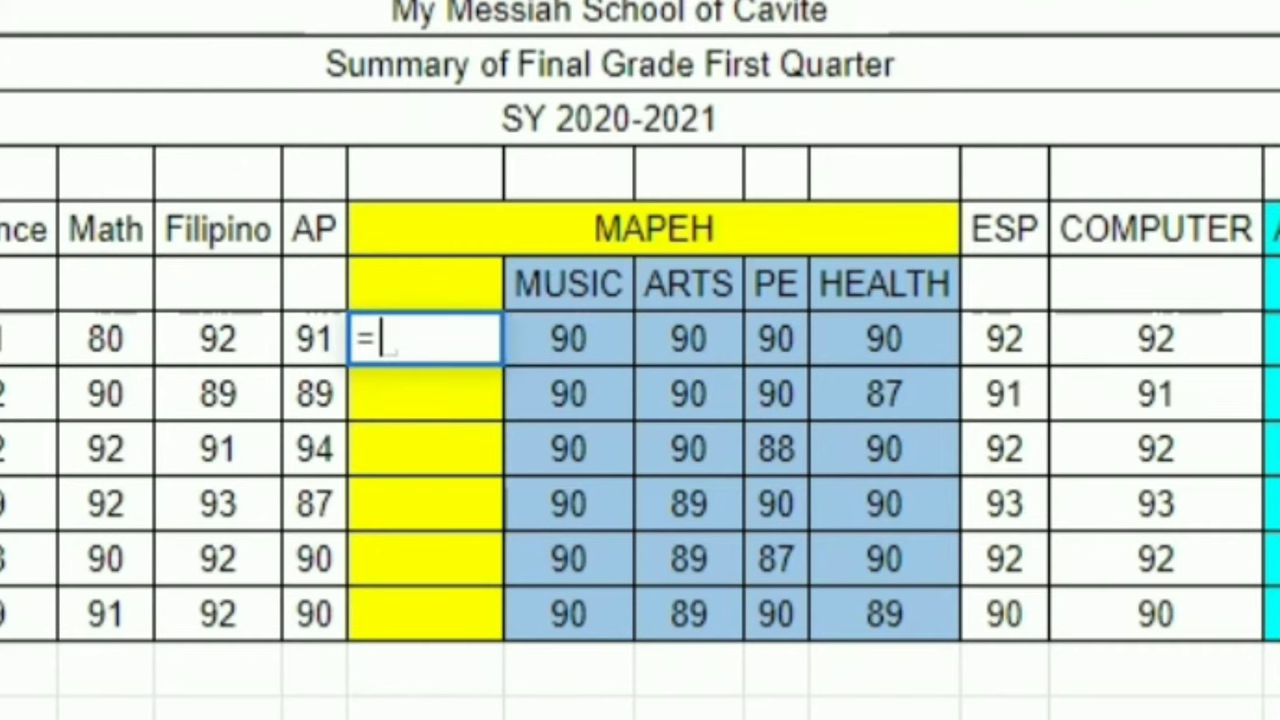
type("ave")
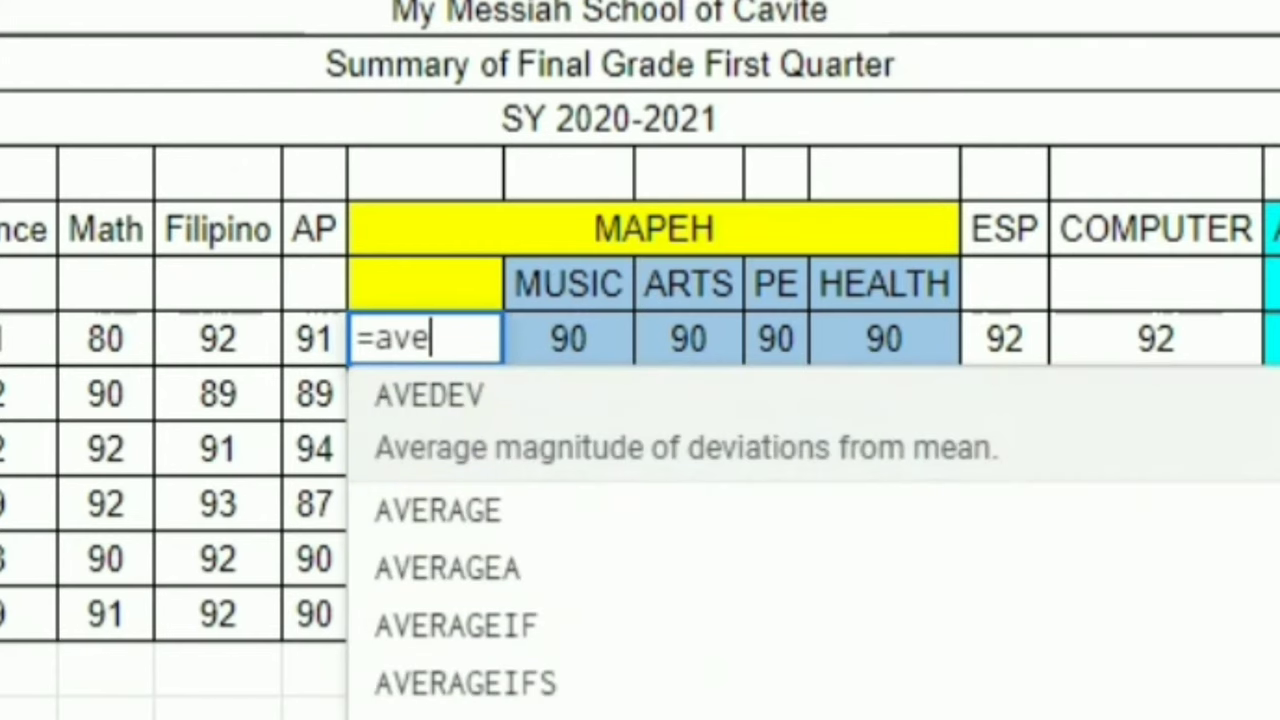
key("Down")
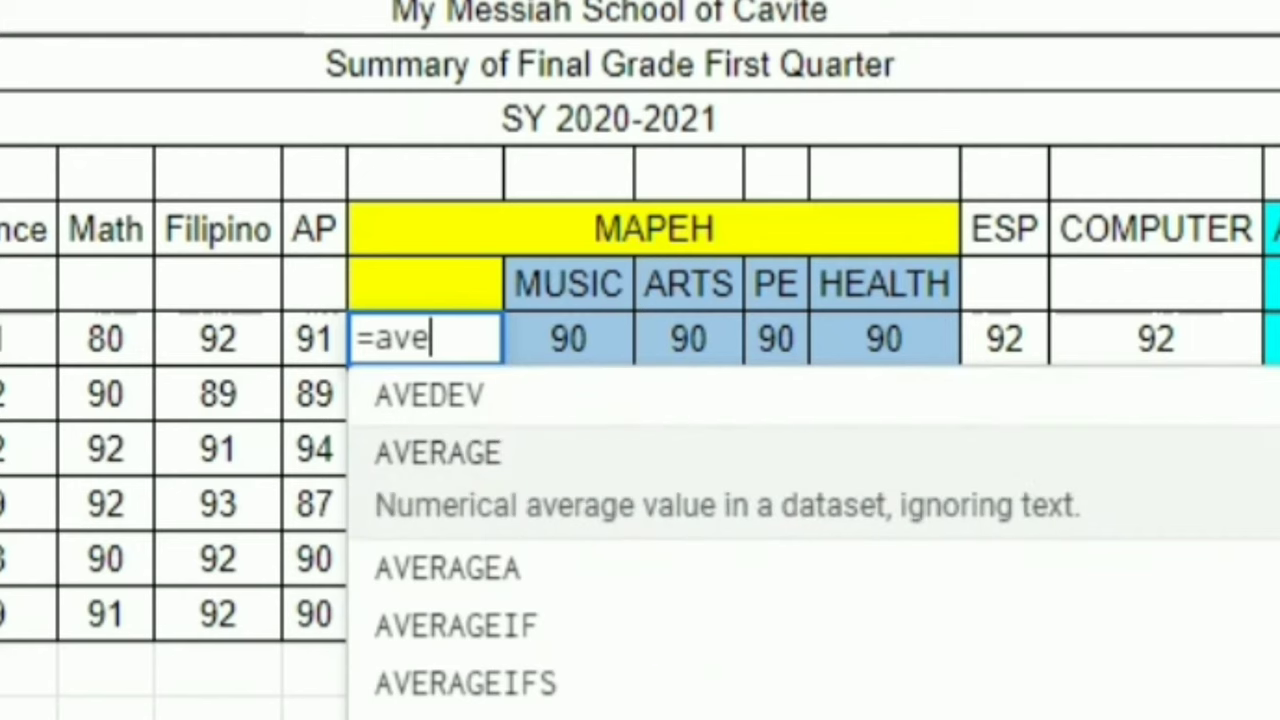
key("Up")
key("Down")
key("Tab")
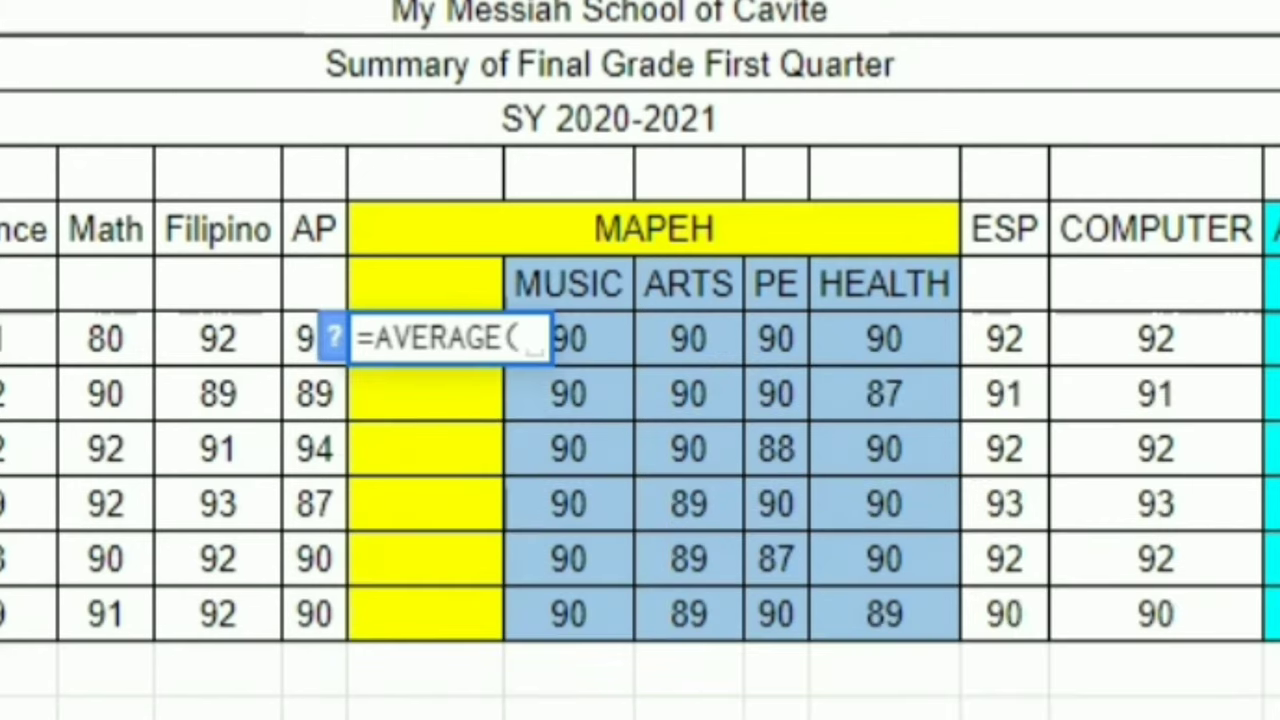
left_click(570, 339)
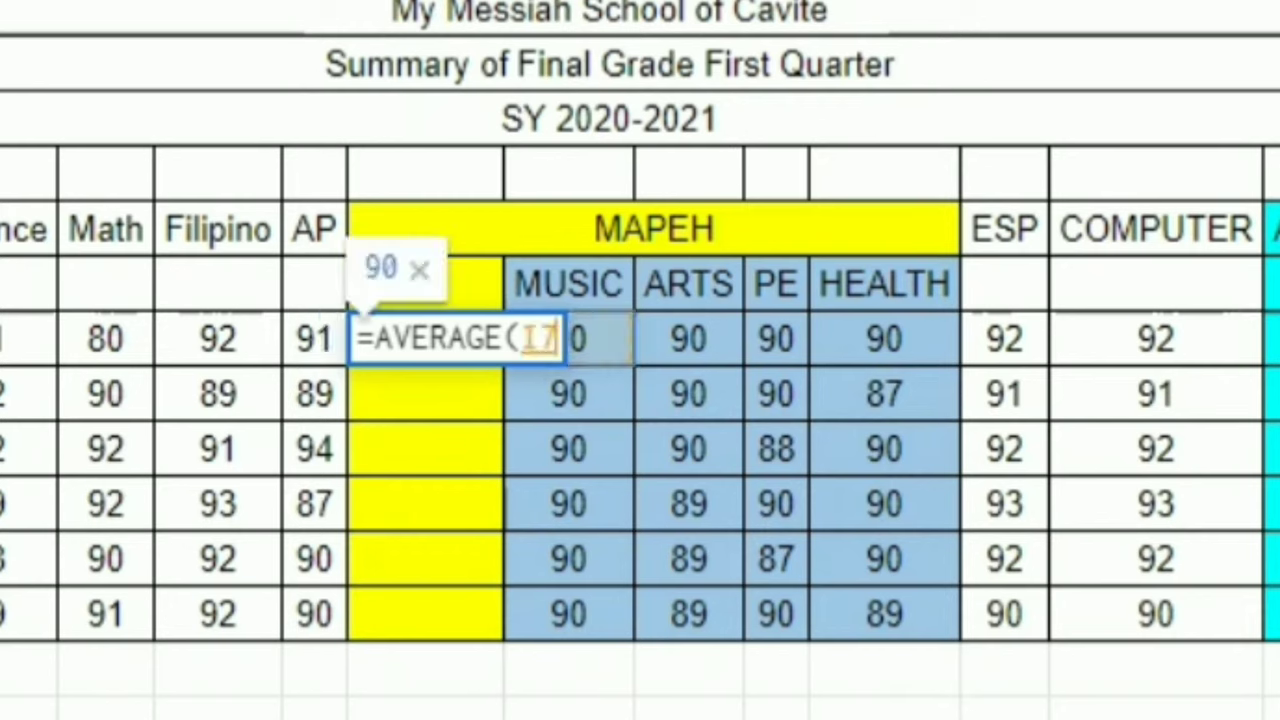
key("shift+Right")
key("shift+Right")
key("shift+Right")
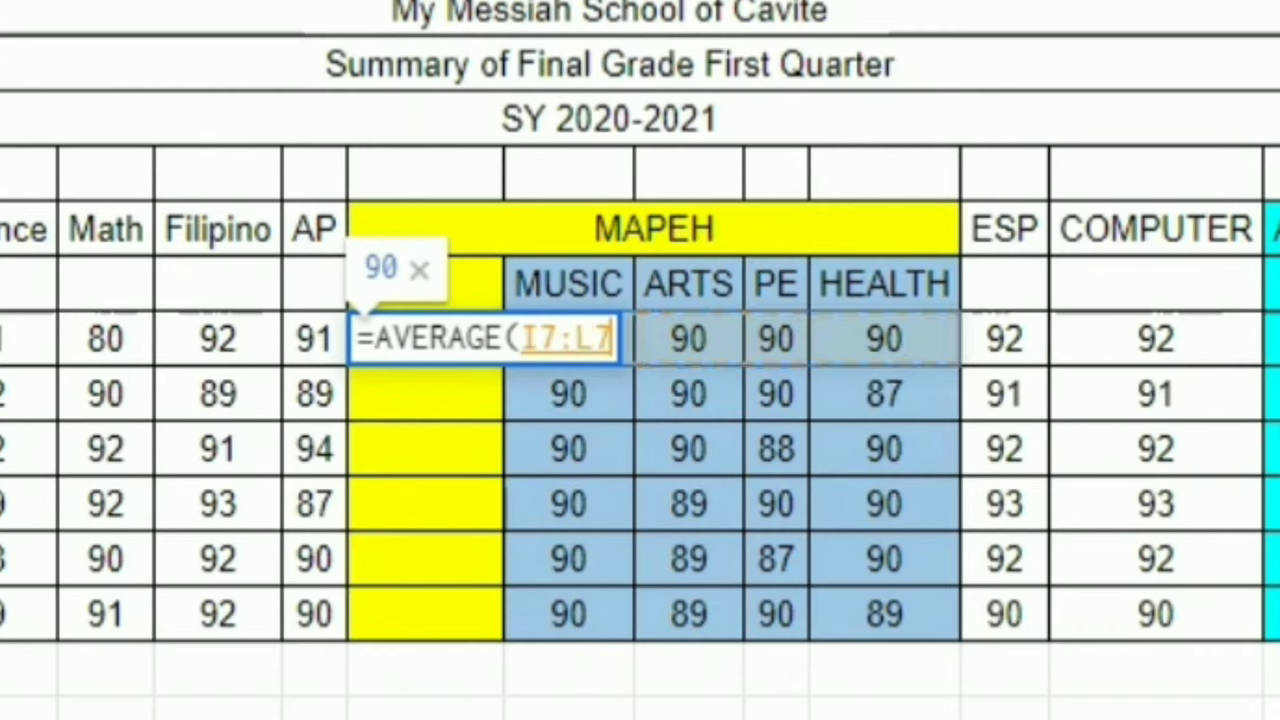
type(")")
key("Return")
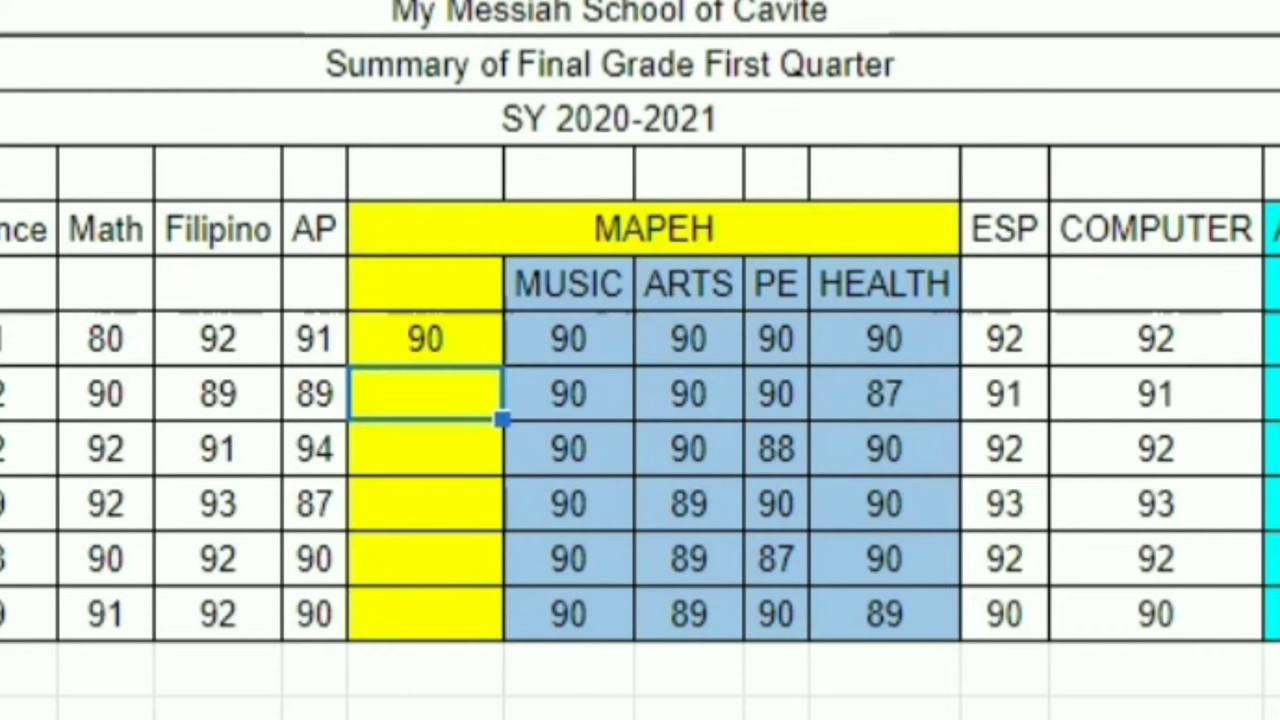
Copy the MAPEH average formula from H7 down to H12 for the remaining students
left_click(425, 339)
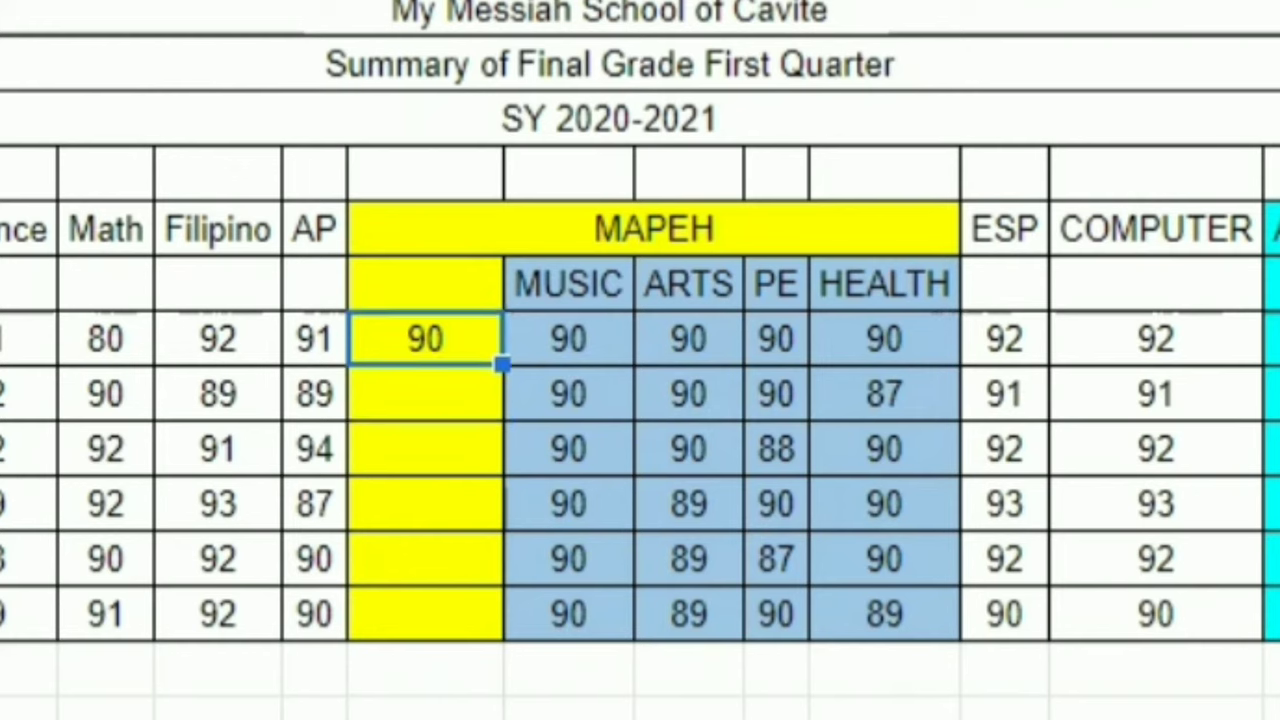
left_click_drag(503, 365, 503, 638)
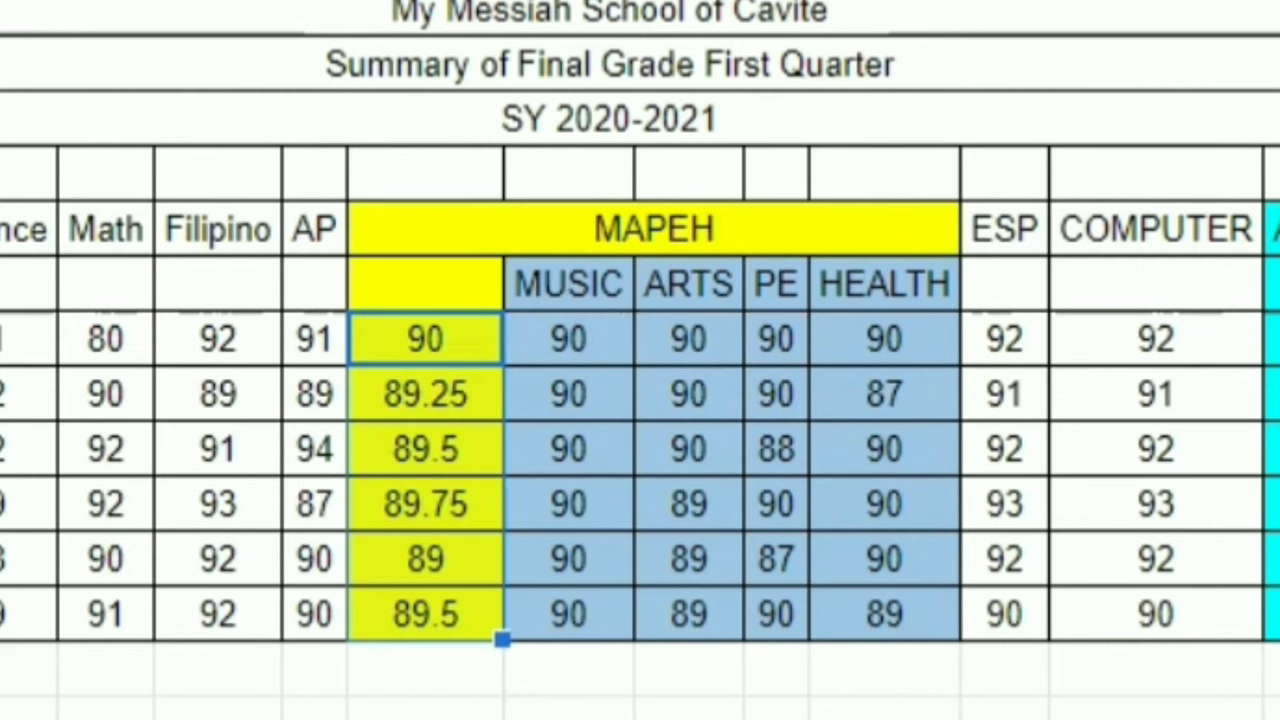
left_click(425, 339)
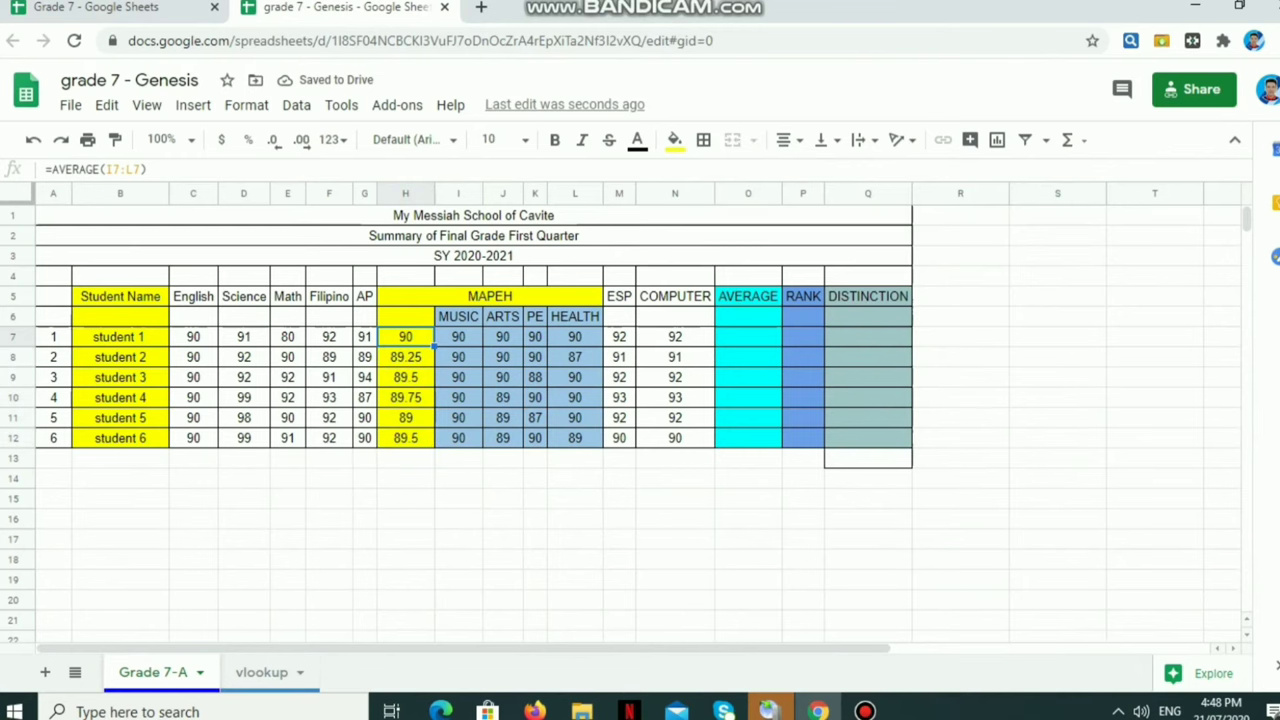
Format the MAPEH averages in H7:H12 to show two decimal places
left_click_drag(406, 338, 406, 439)
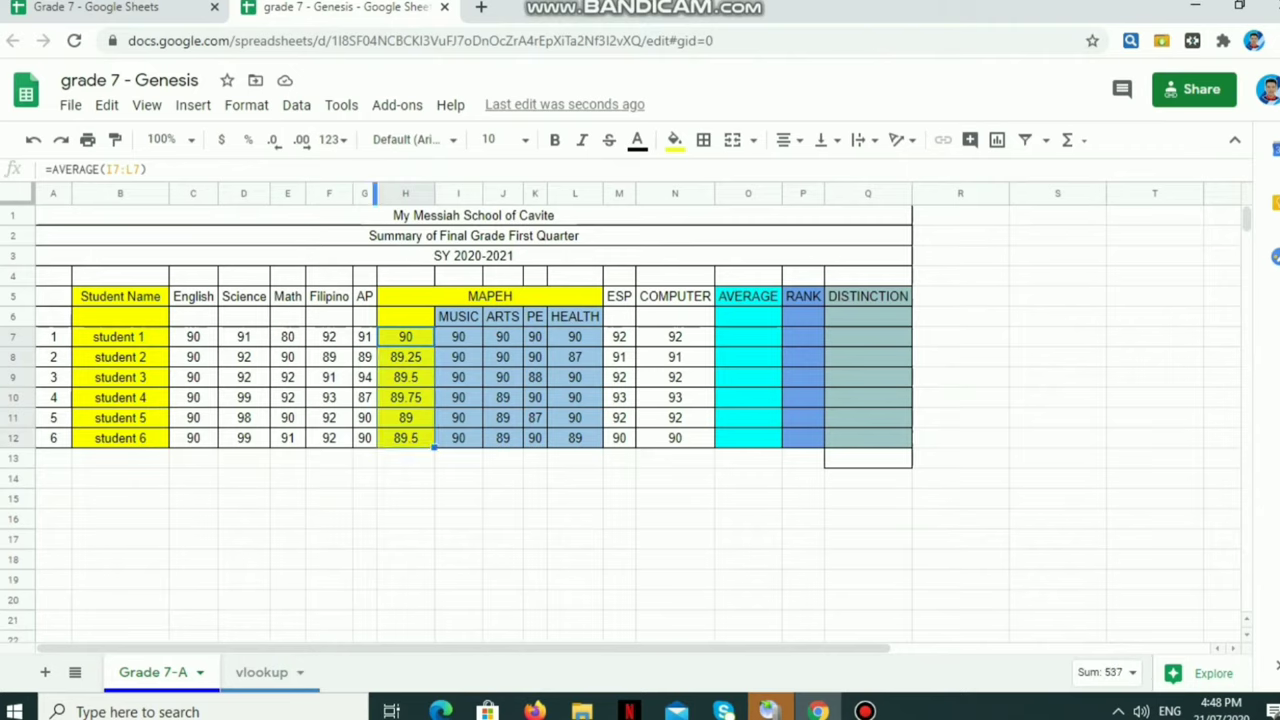
left_click(301, 139)
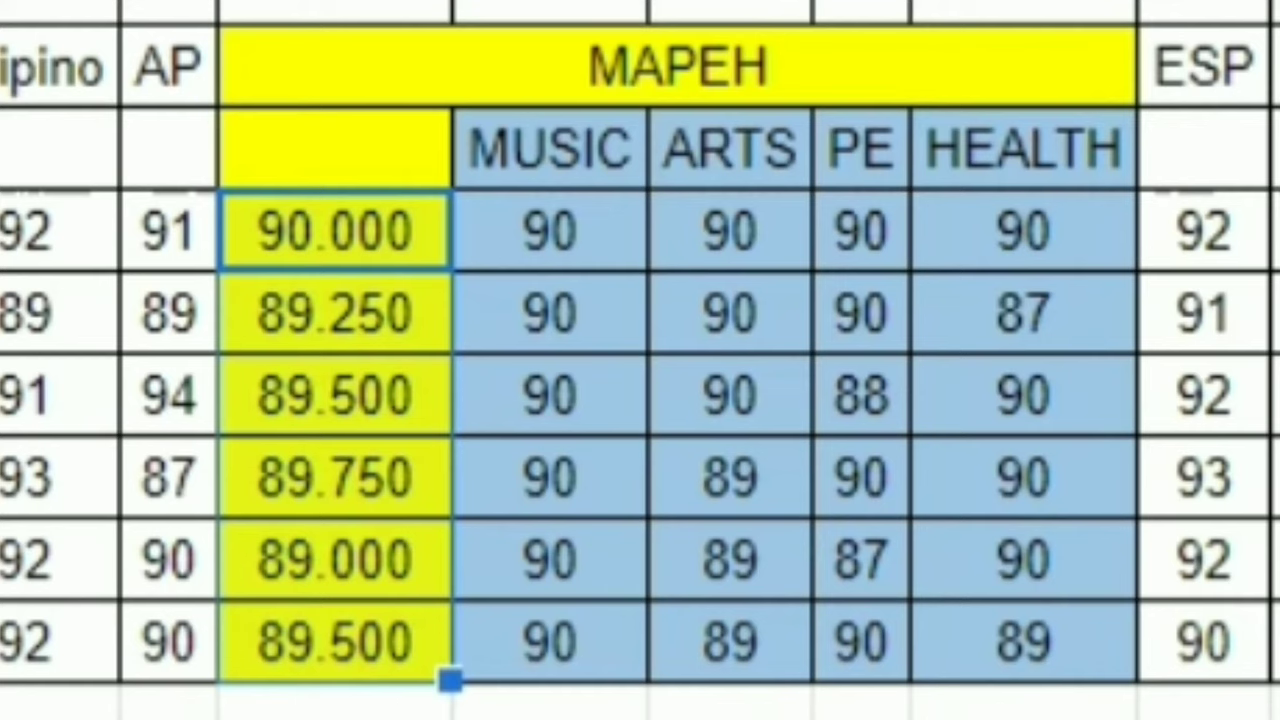
left_click(494, 326)
left_click(457, 475)
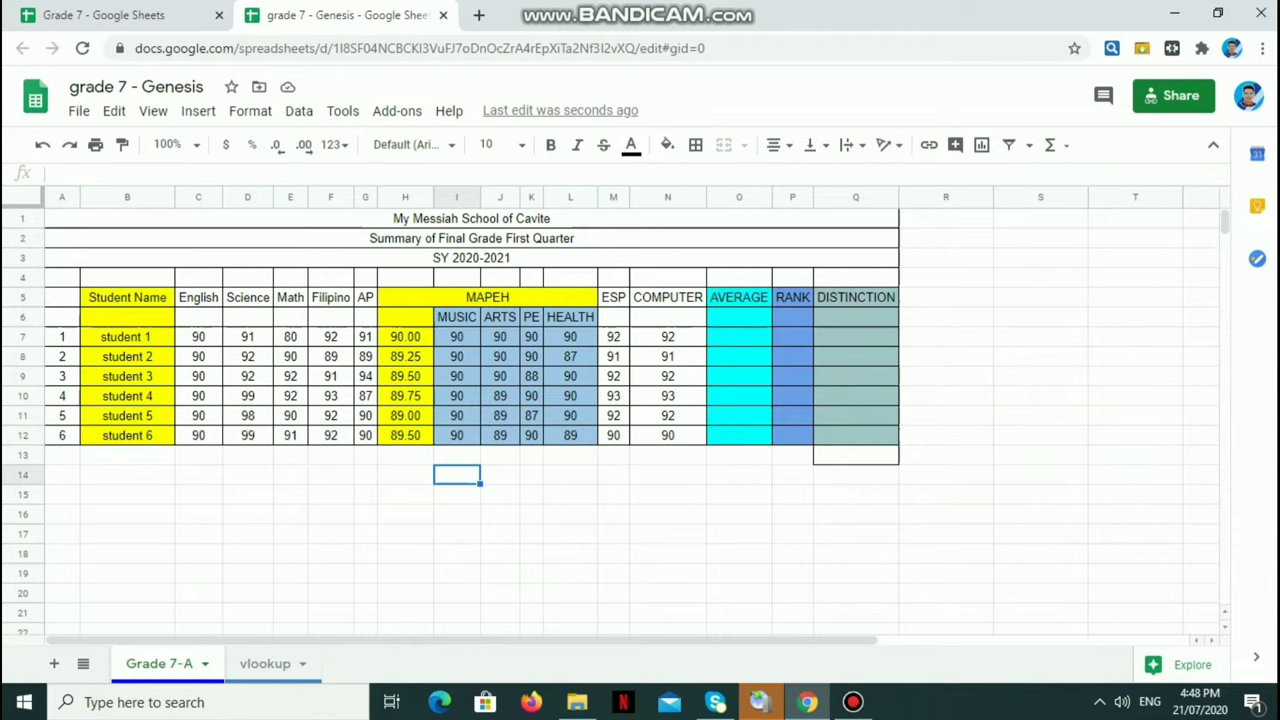
Enter =AVERAGE(C7:H7,M7:N7) in O7 to compute student 1's overall average without the separate MAPEH components
left_click(739, 337)
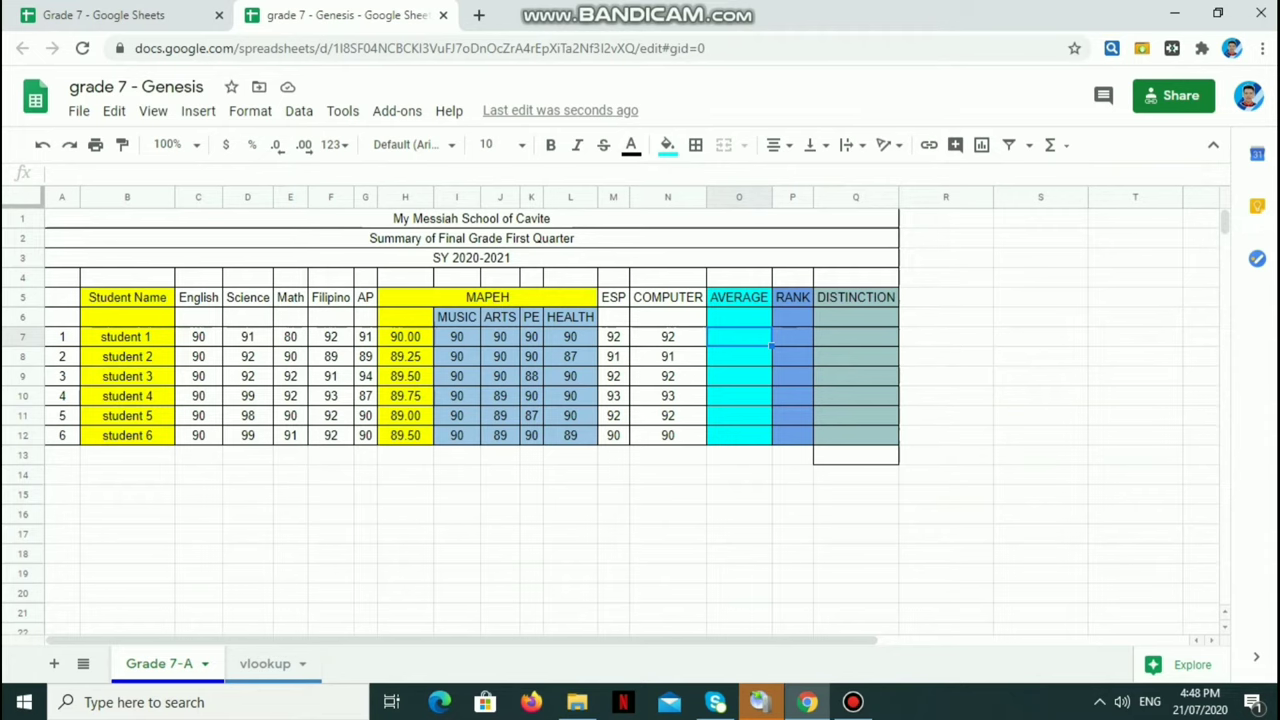
type("=")
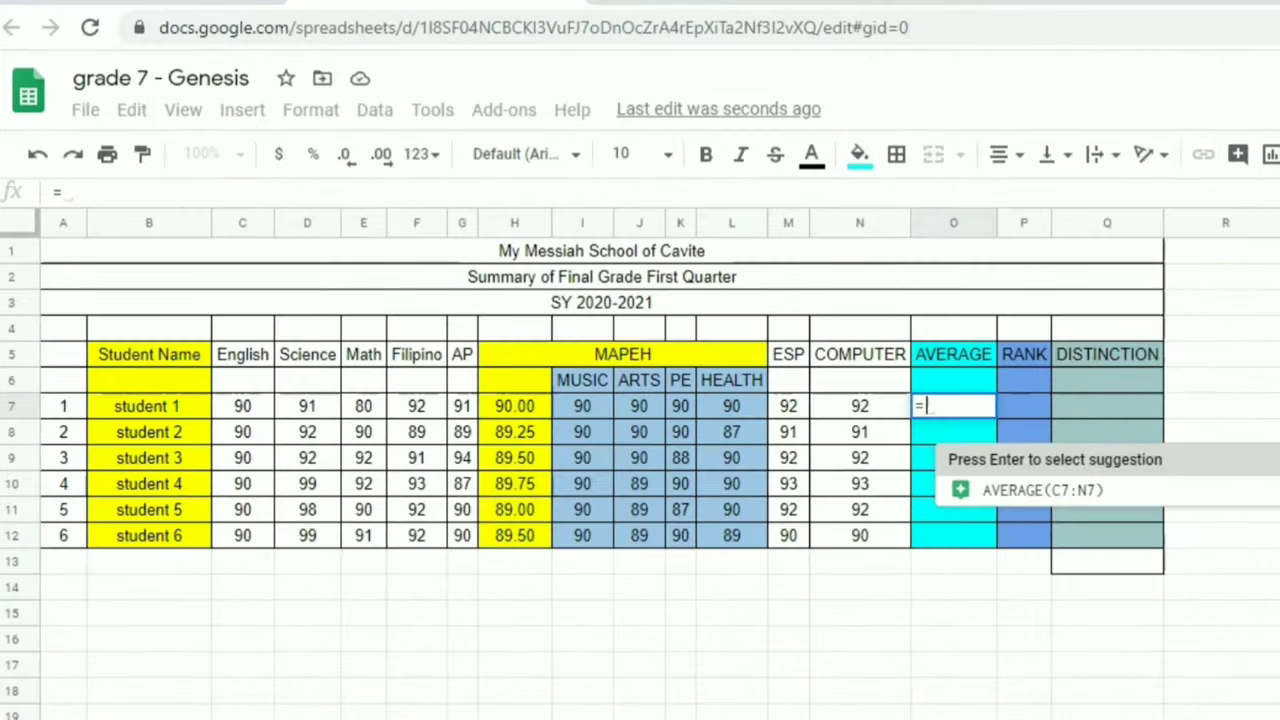
type("ave")
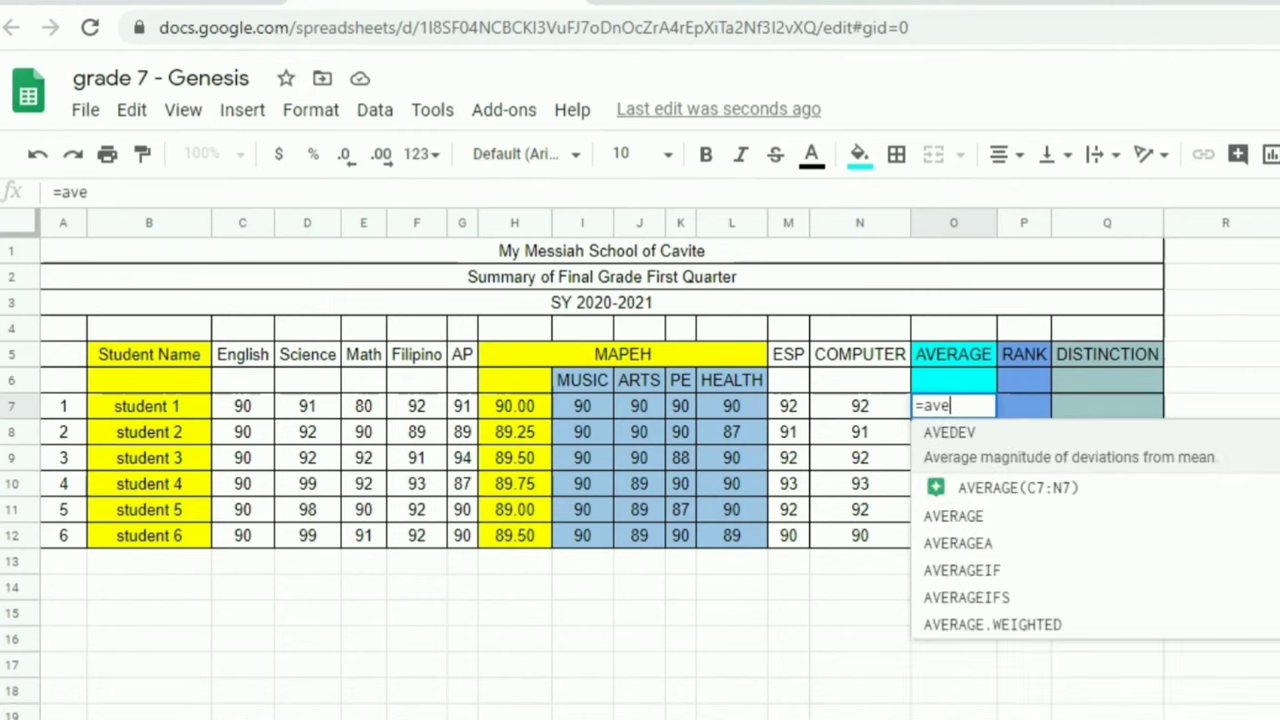
key("Down")
key("Down")
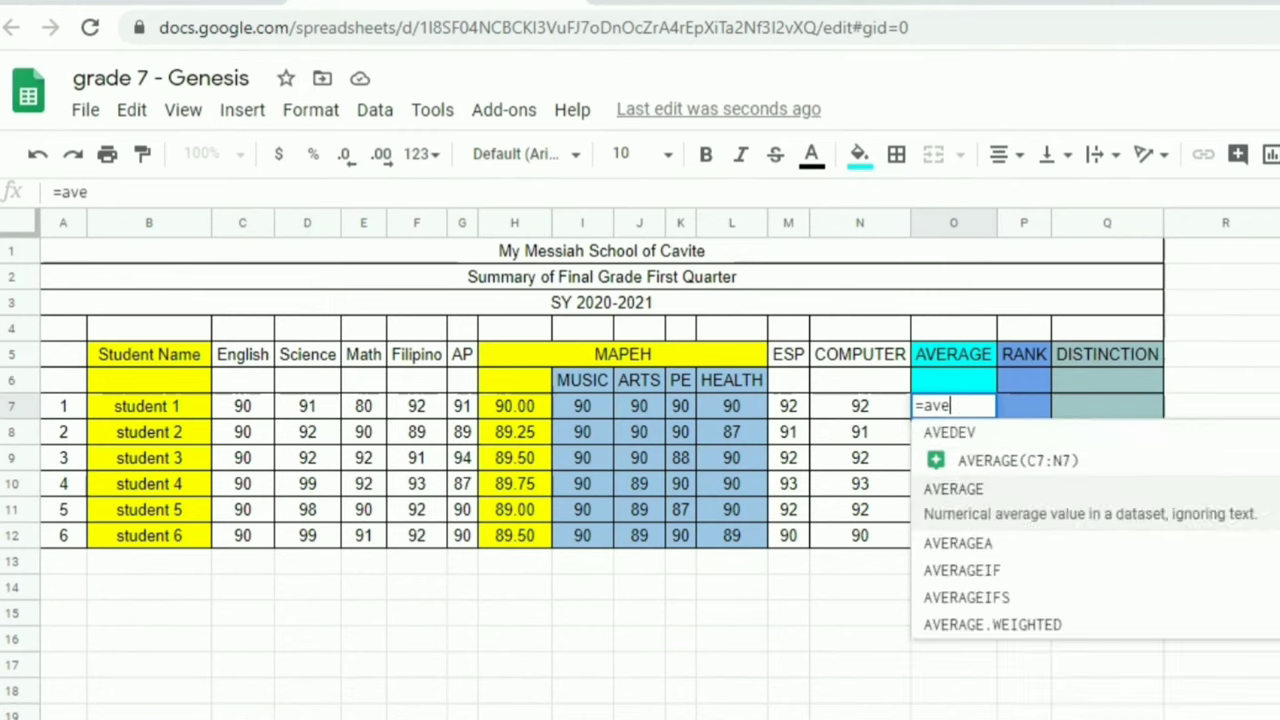
key("Tab")
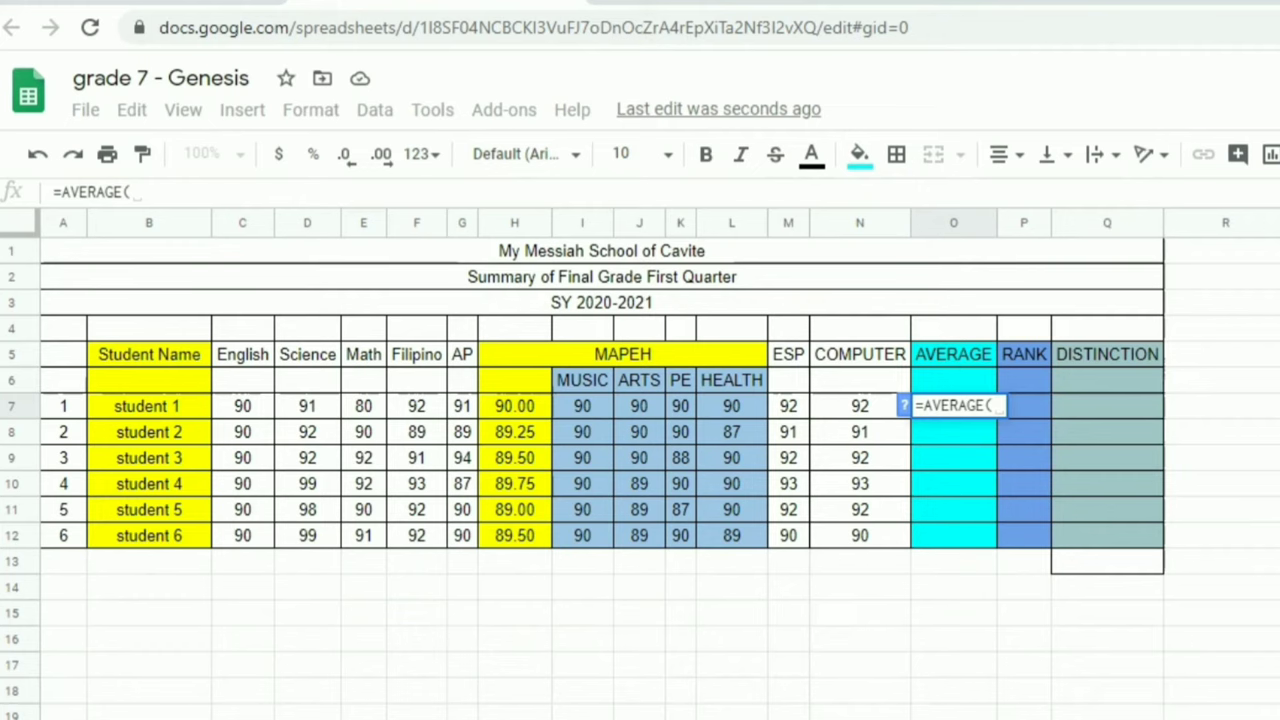
left_click(242, 406)
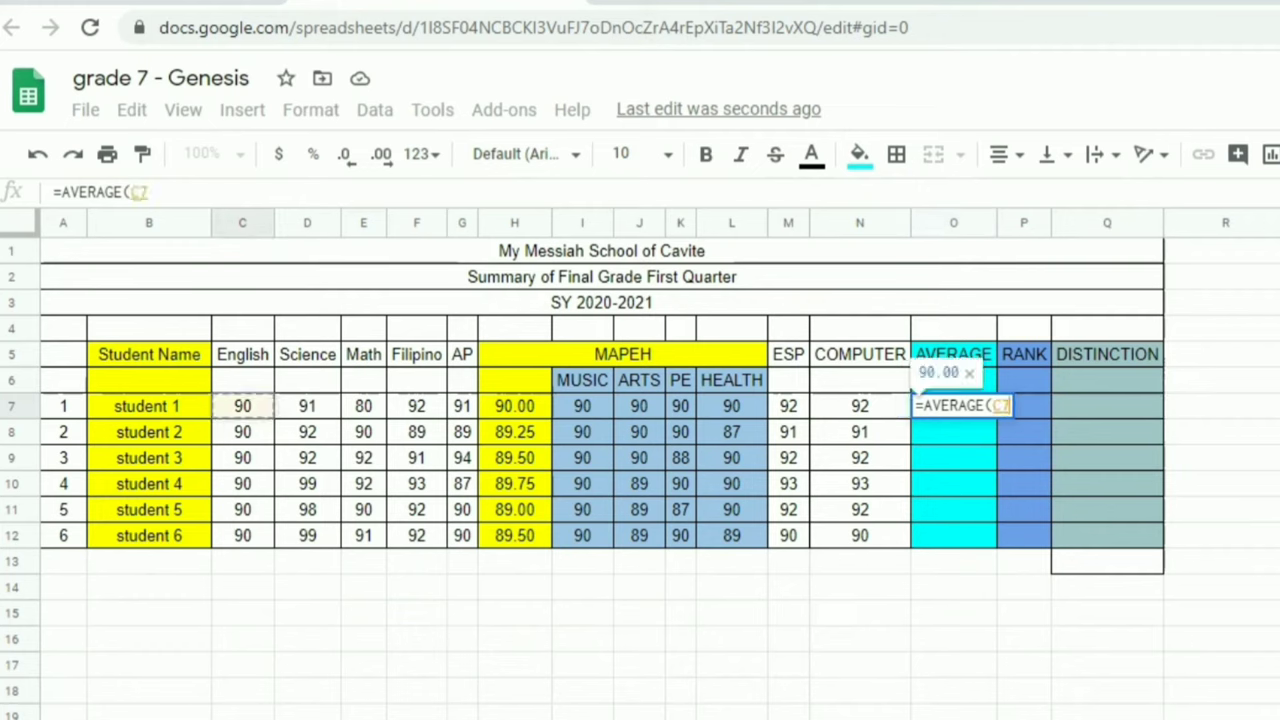
left_click_drag(242, 406, 514, 406)
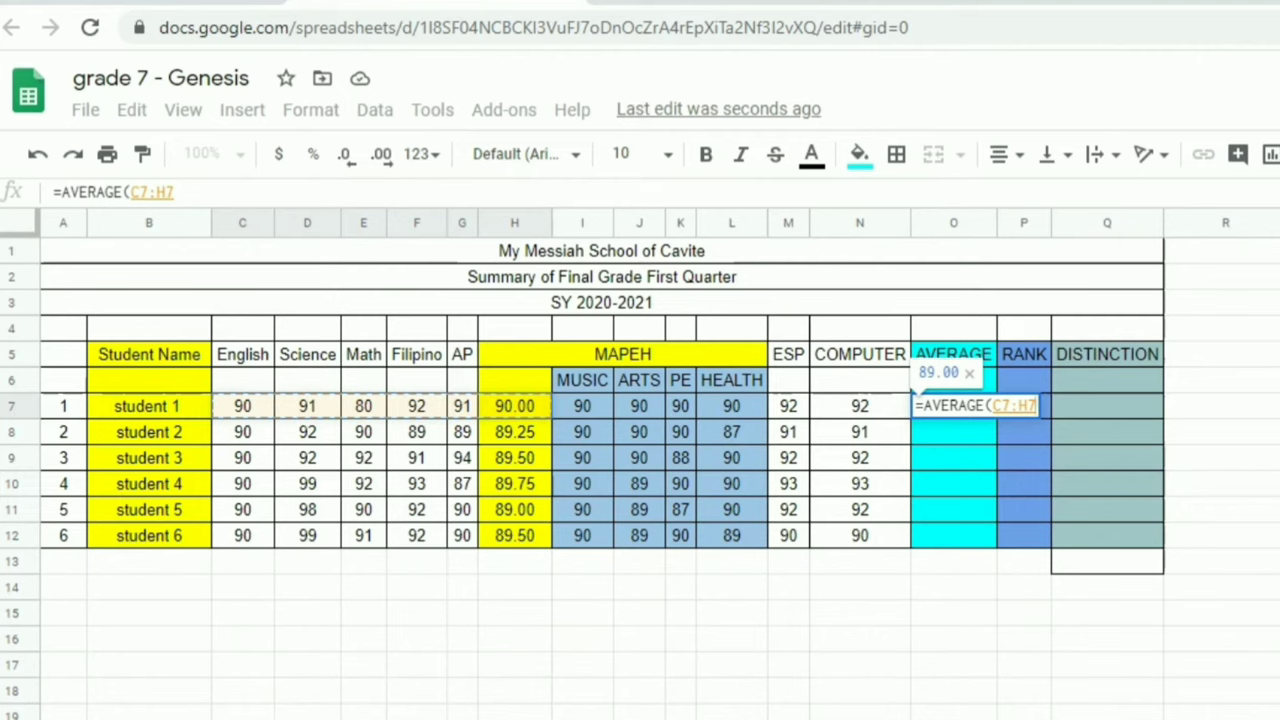
type(",")
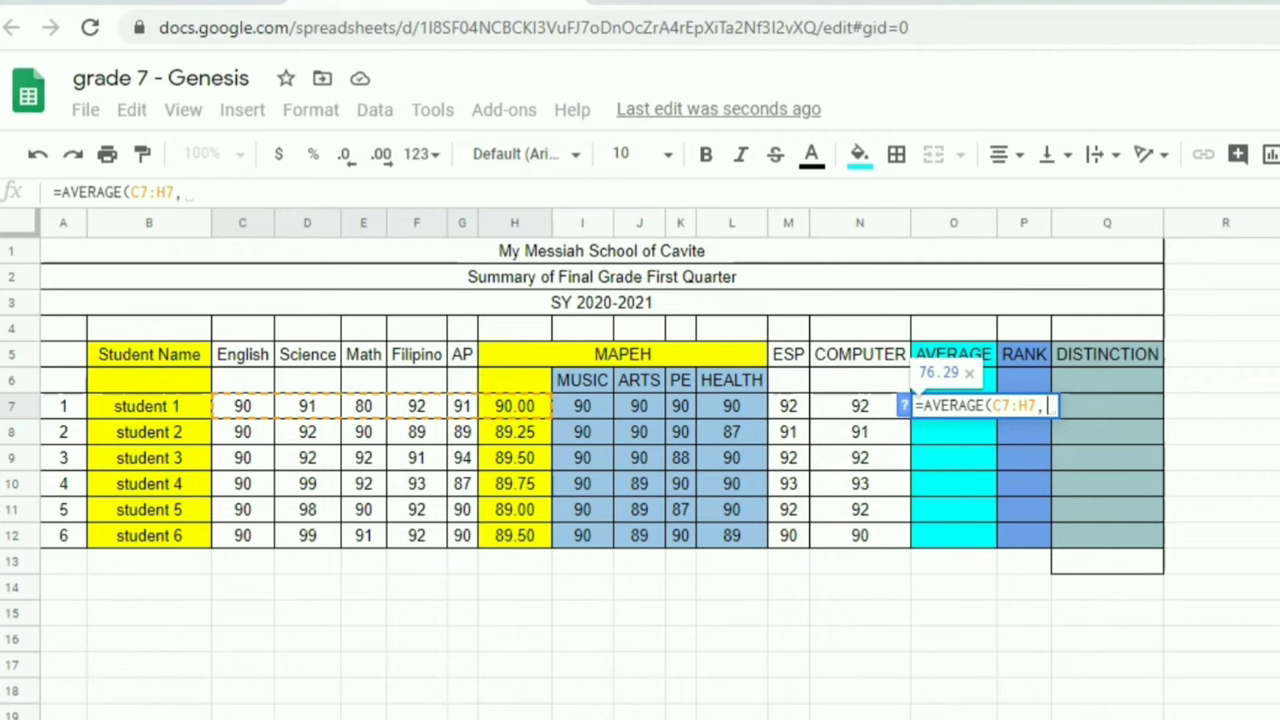
left_click(788, 406)
left_click_drag(788, 406, 860, 406)
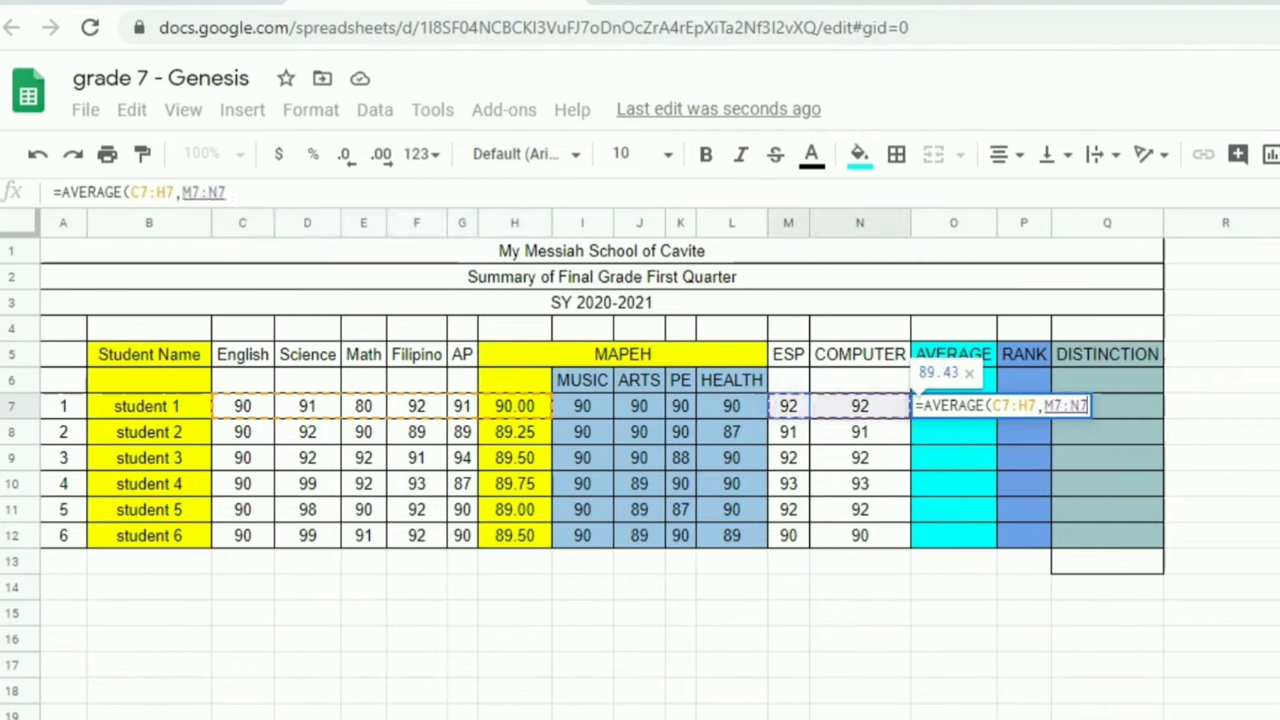
type(")")
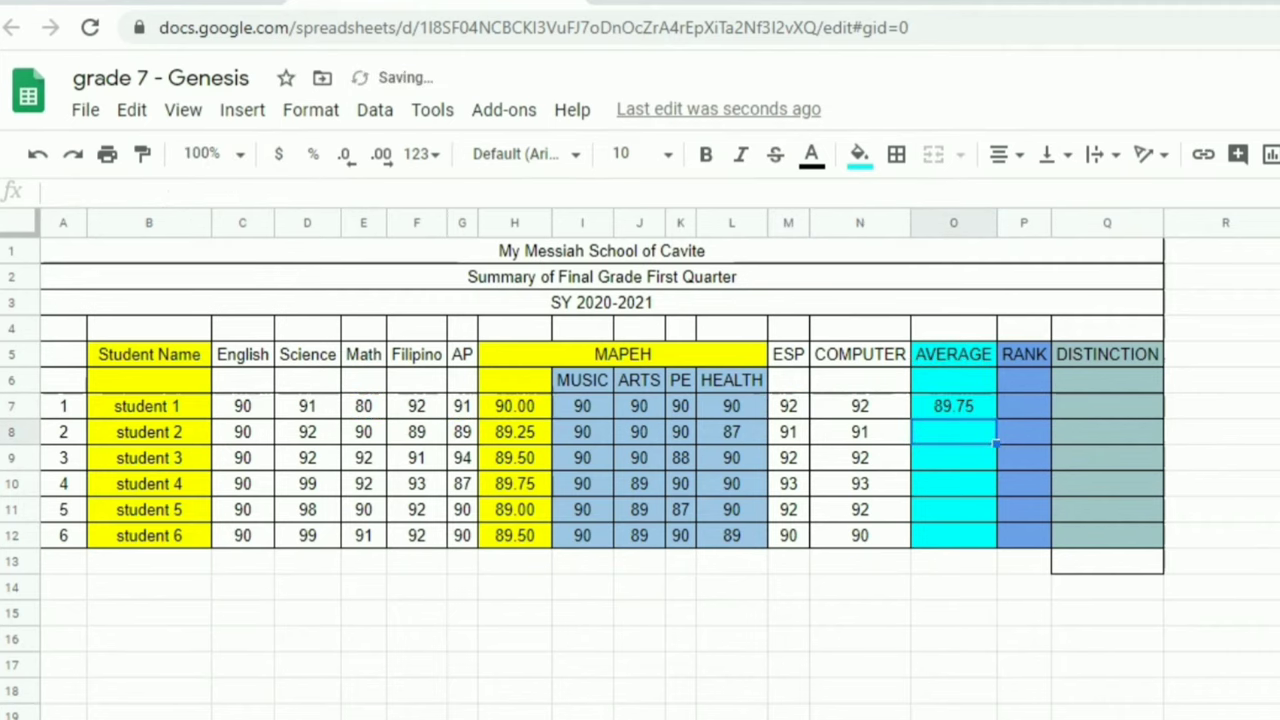
Copy the overall average formula from O7 down to O12 for the other students
left_click(953, 406)
left_click_drag(997, 419, 997, 546)
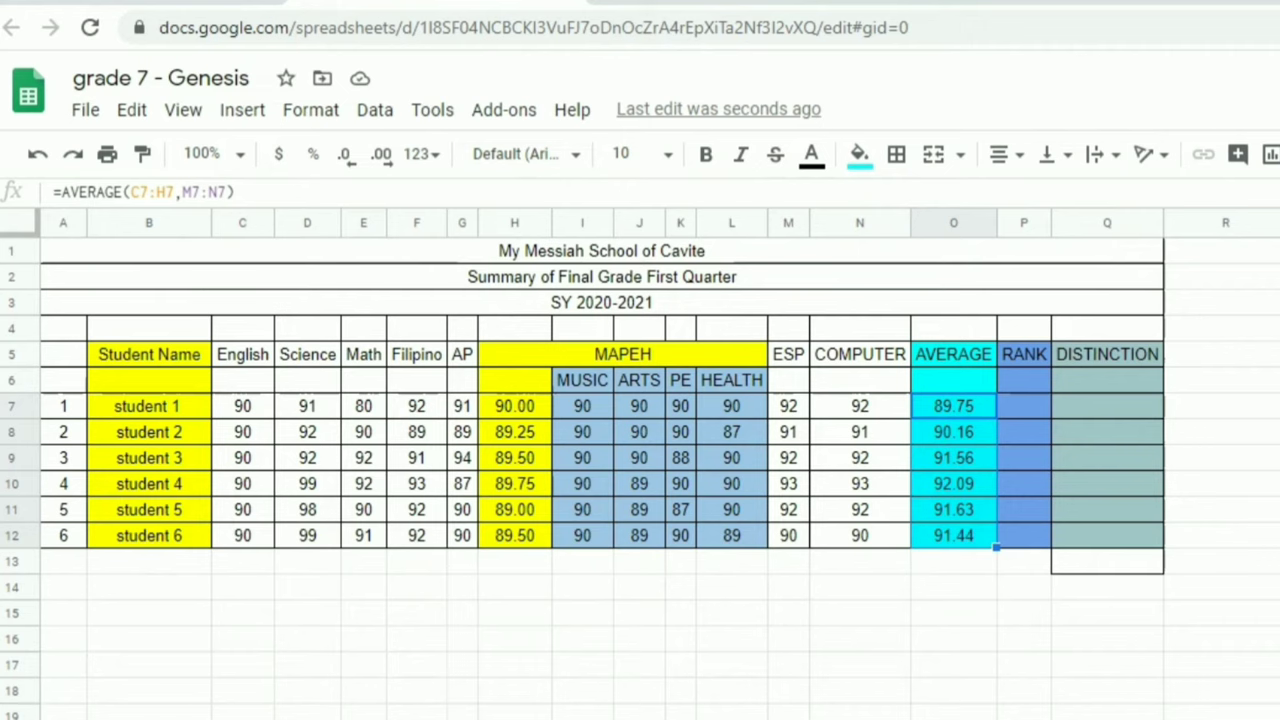
Check student 1's overall average formula against the MAPEH average formula and the Music grade
left_click(953, 406)
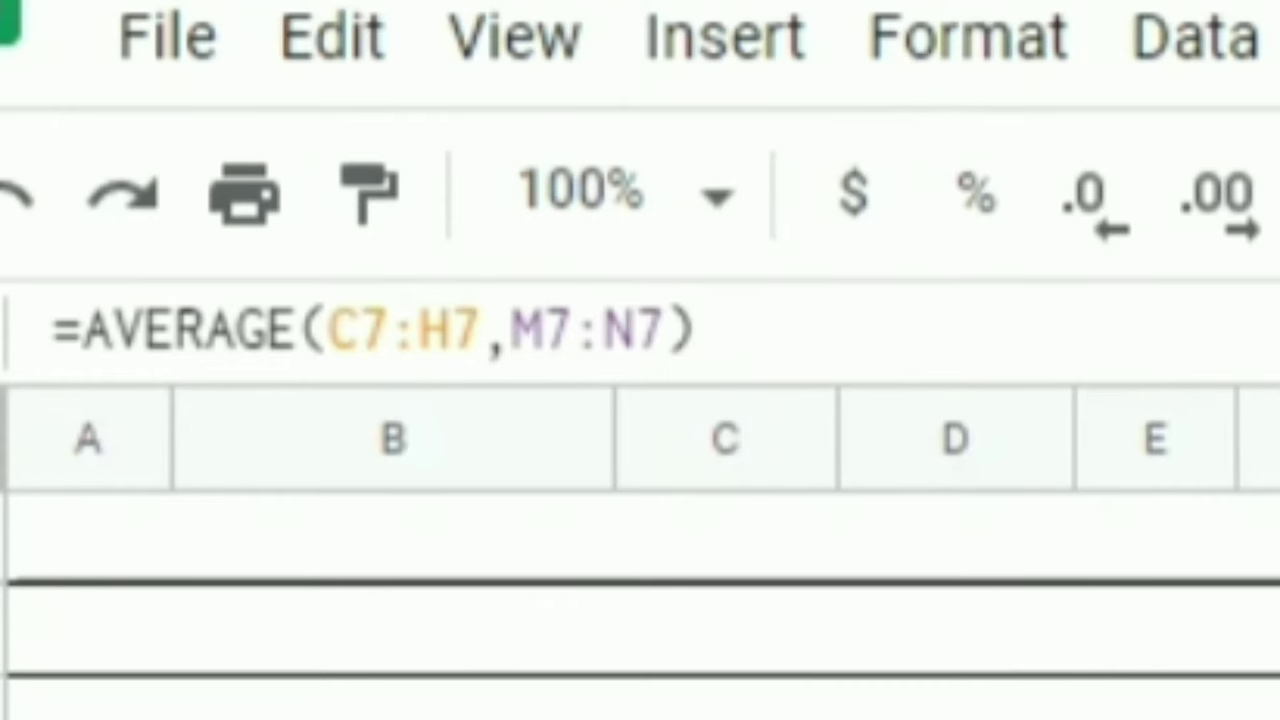
left_click(463, 340)
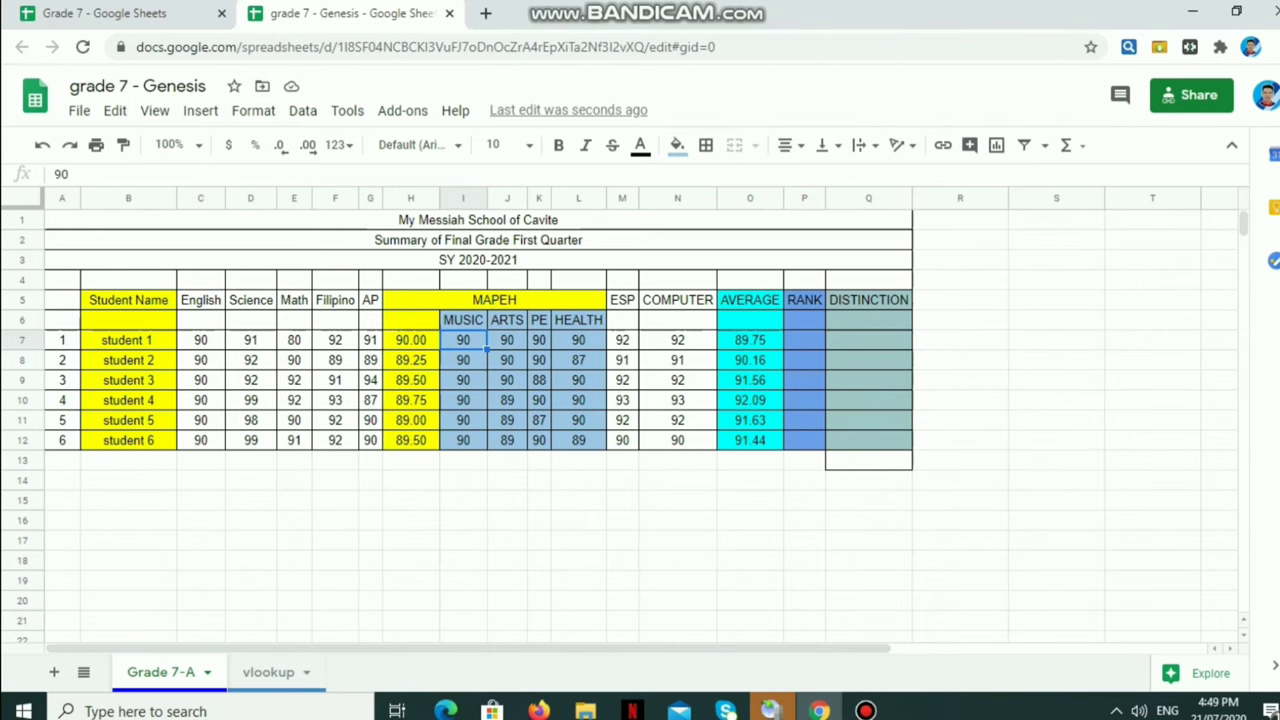
left_click(411, 340)
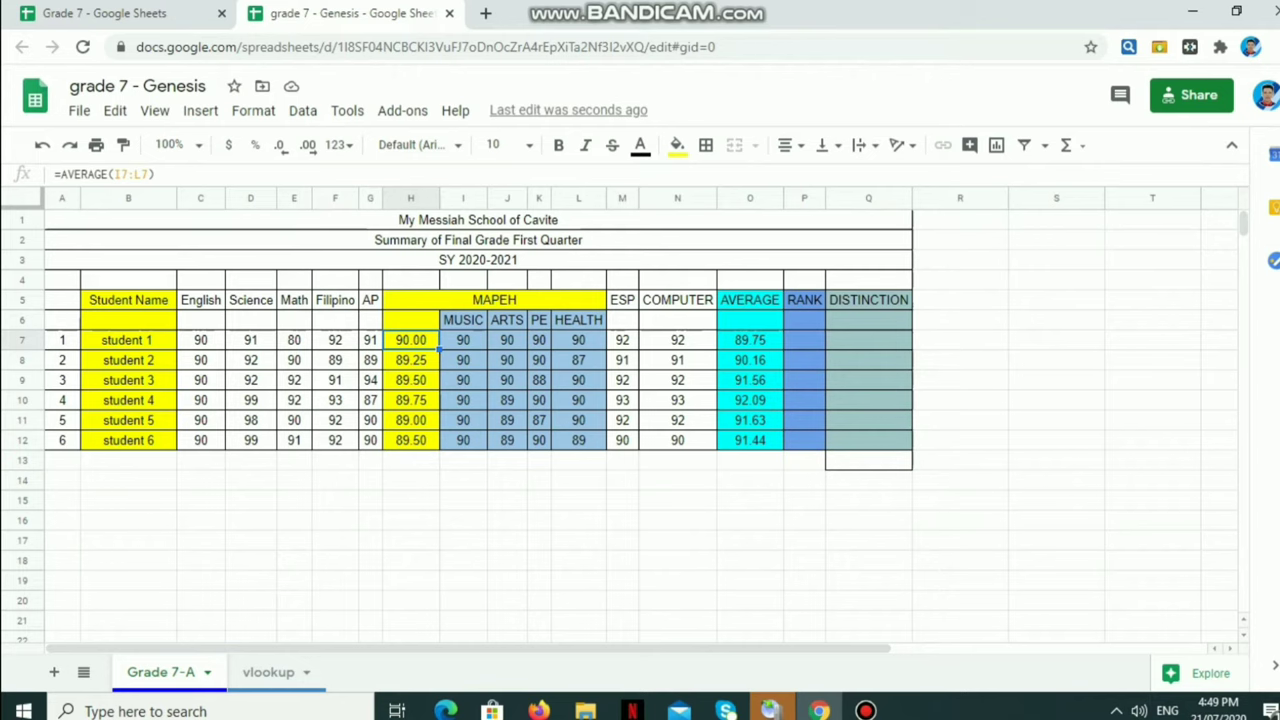
left_click(750, 340)
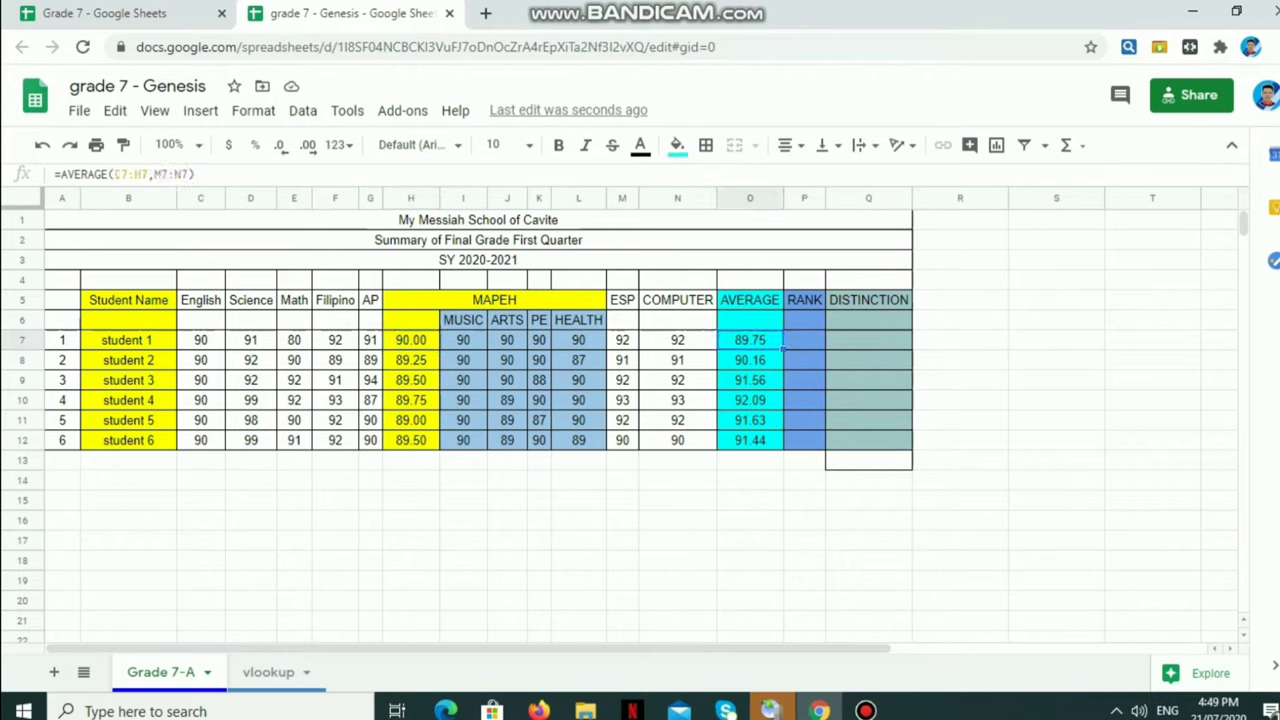
Clear the overall averages in O7:O12 and re-enter =AVERAGE(C7:H7,M7:N7) in O7 for student 1
left_click_drag(750, 340, 750, 440)
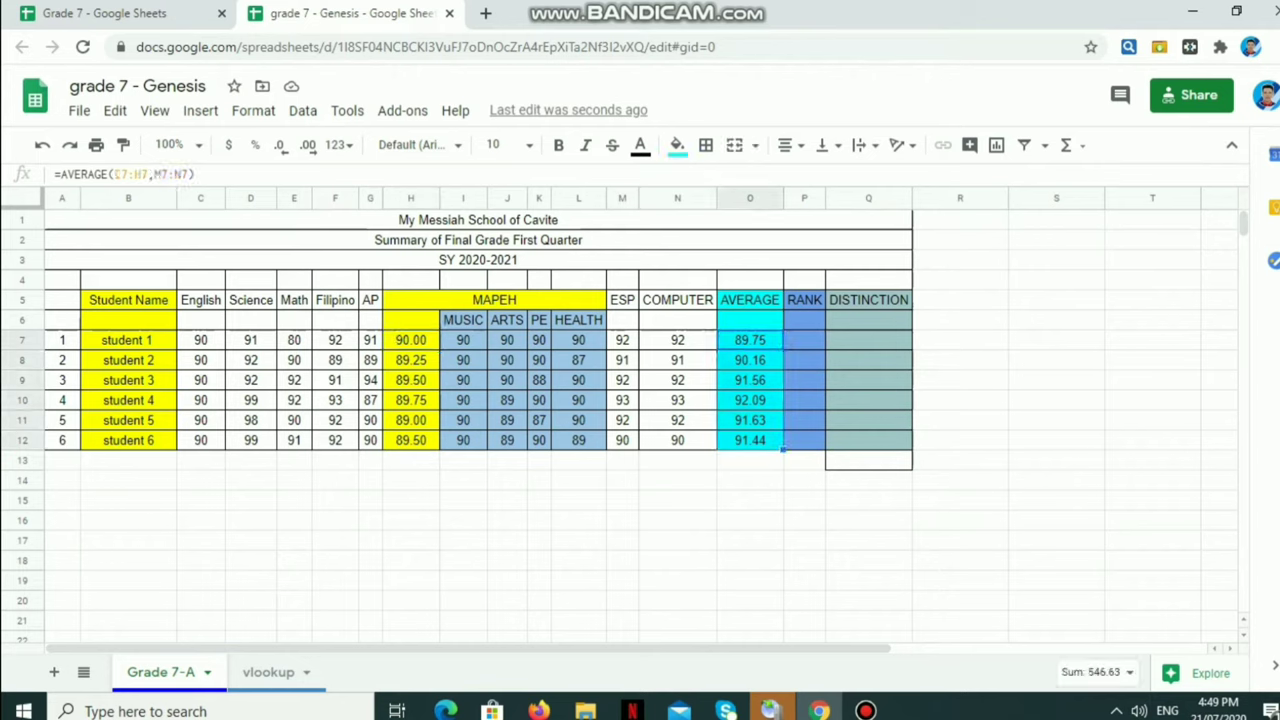
key("Delete")
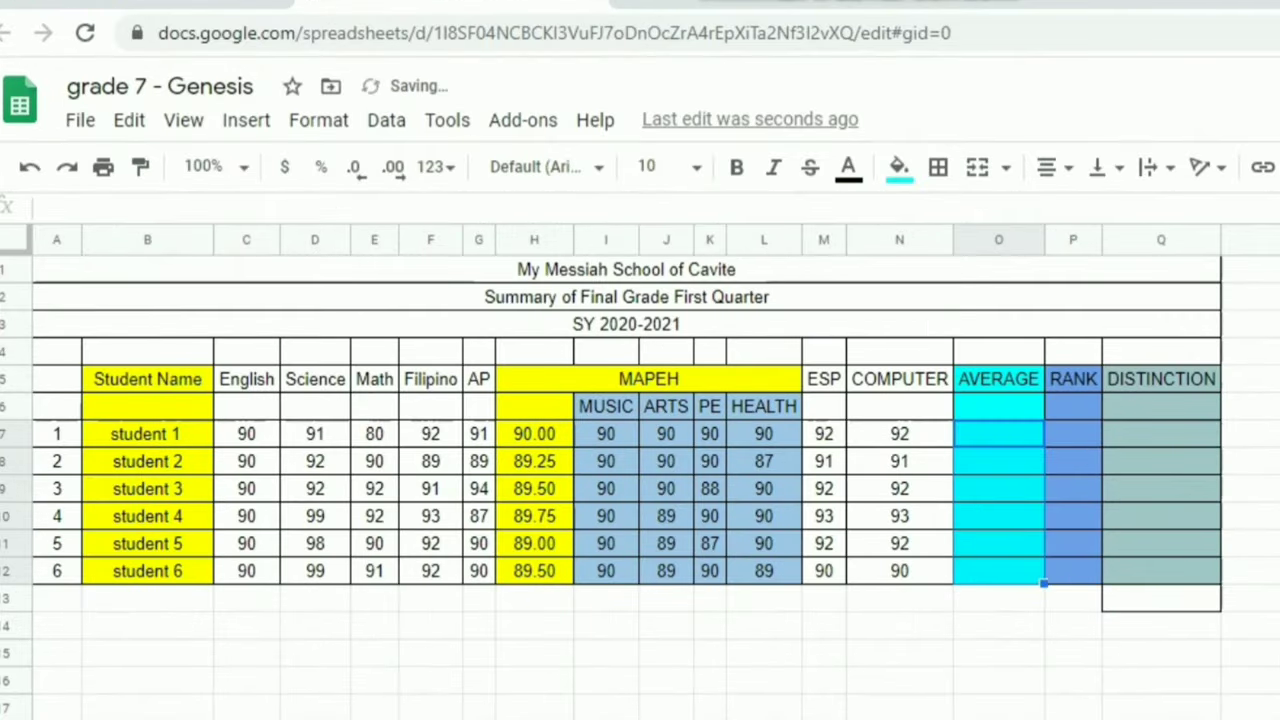
type("=ave")
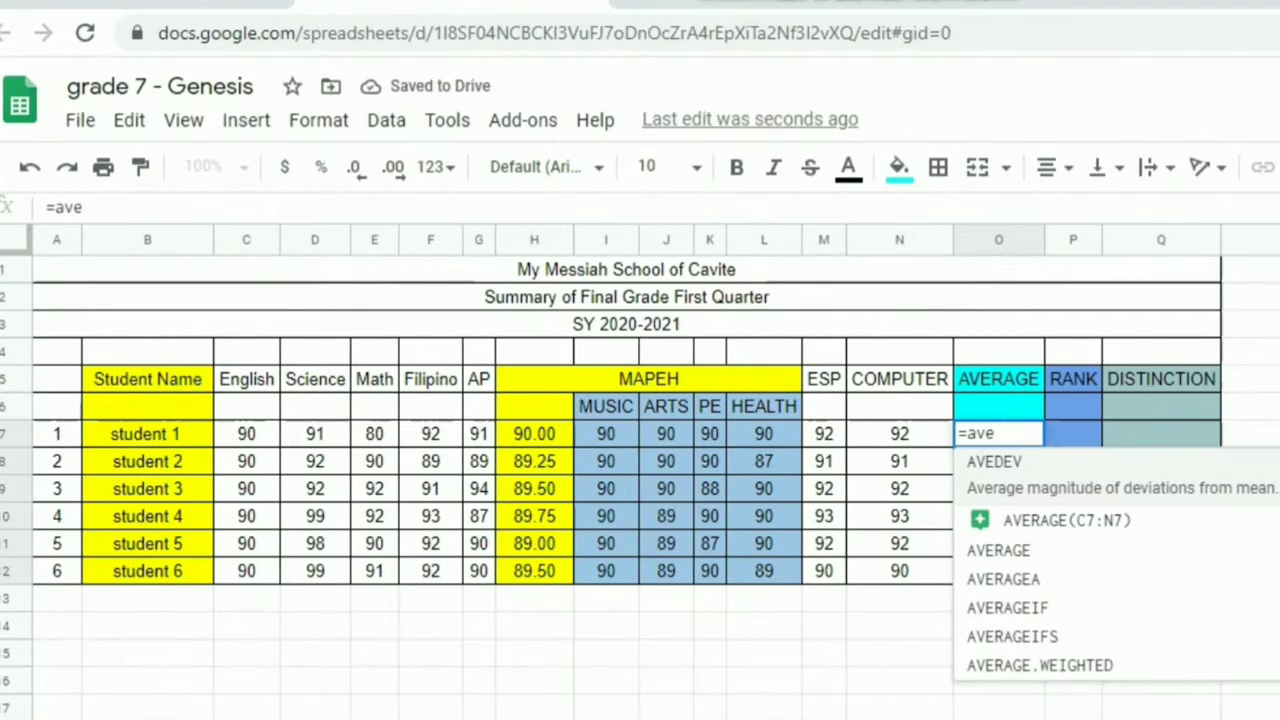
key("Down")
key("Down")
key("Tab")
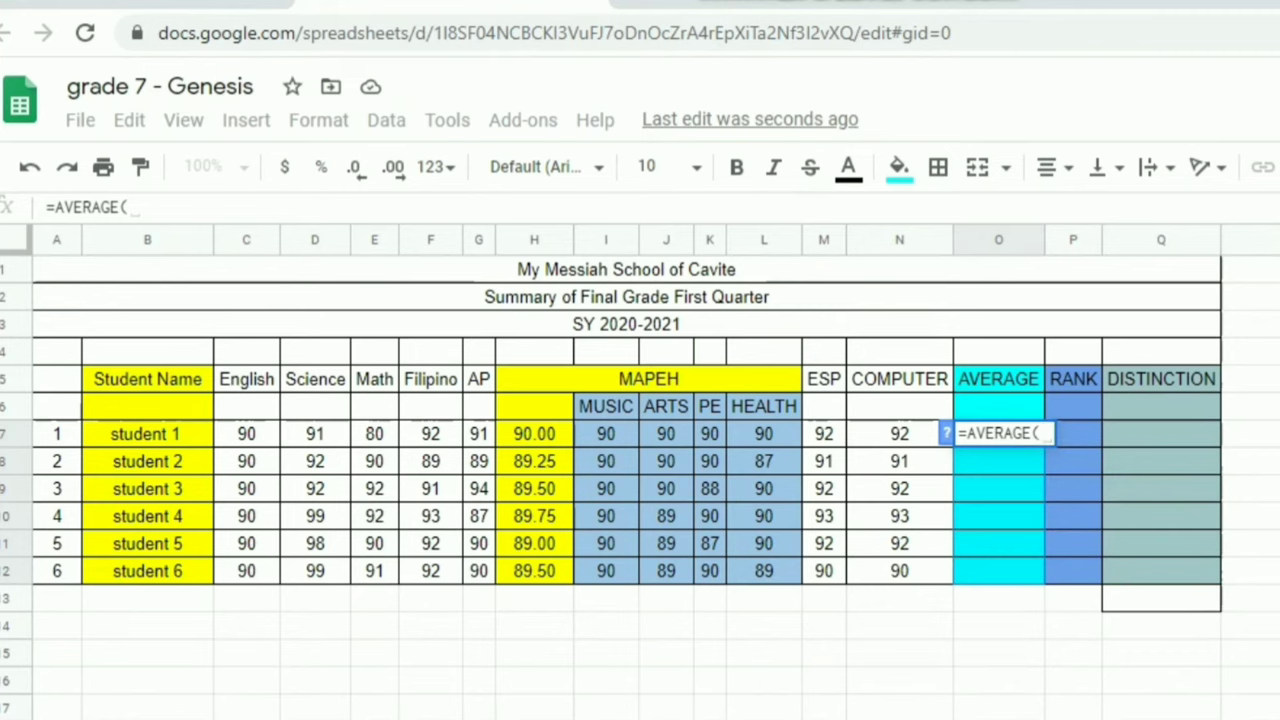
left_click_drag(246, 434, 534, 433)
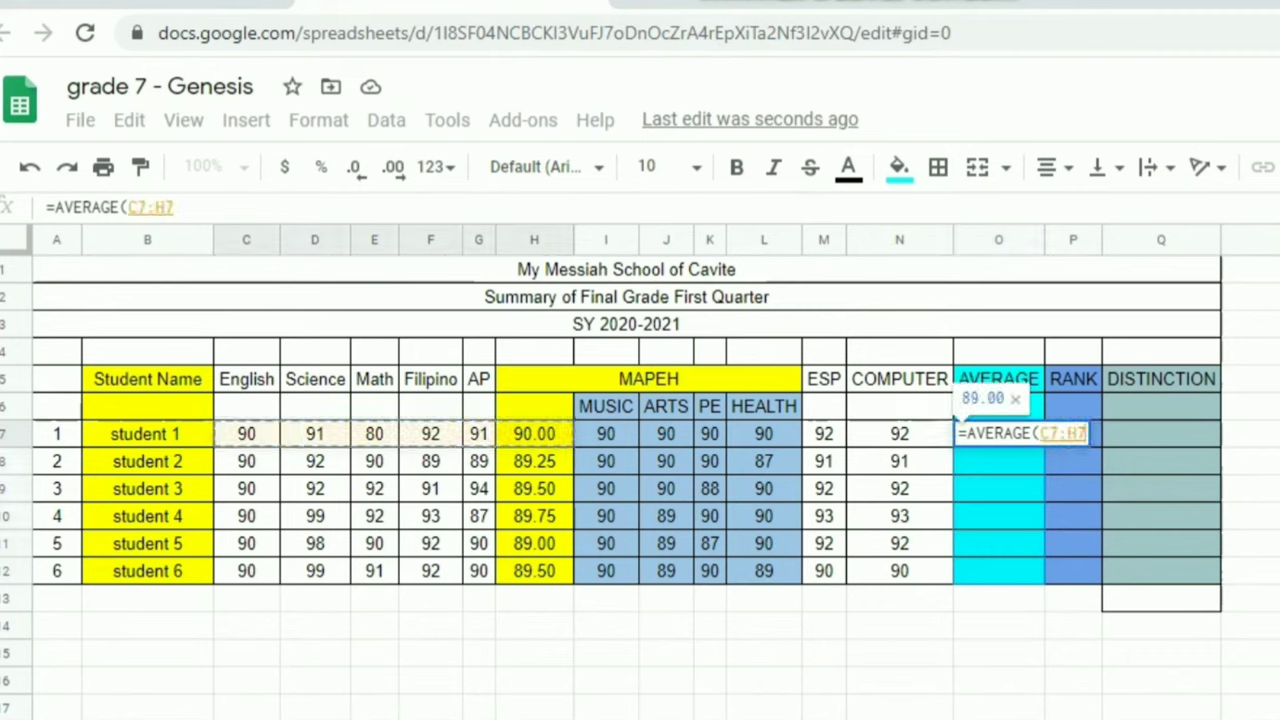
type(",")
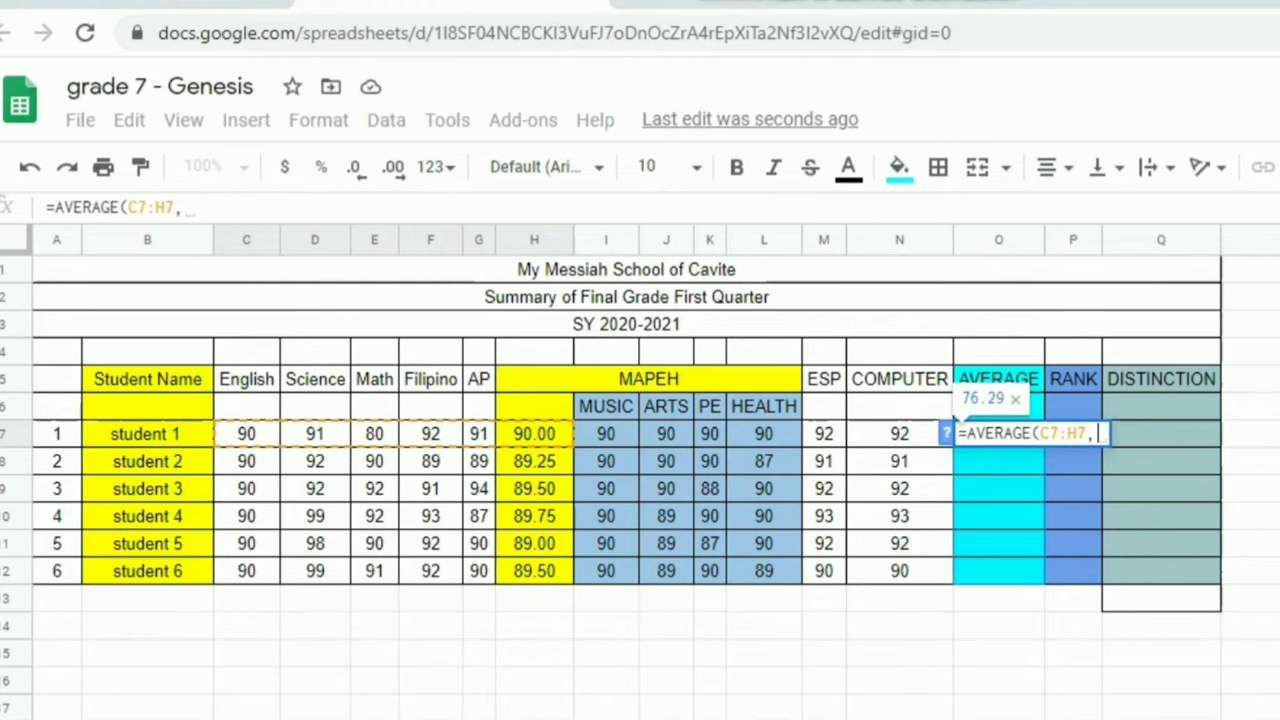
left_click(824, 434)
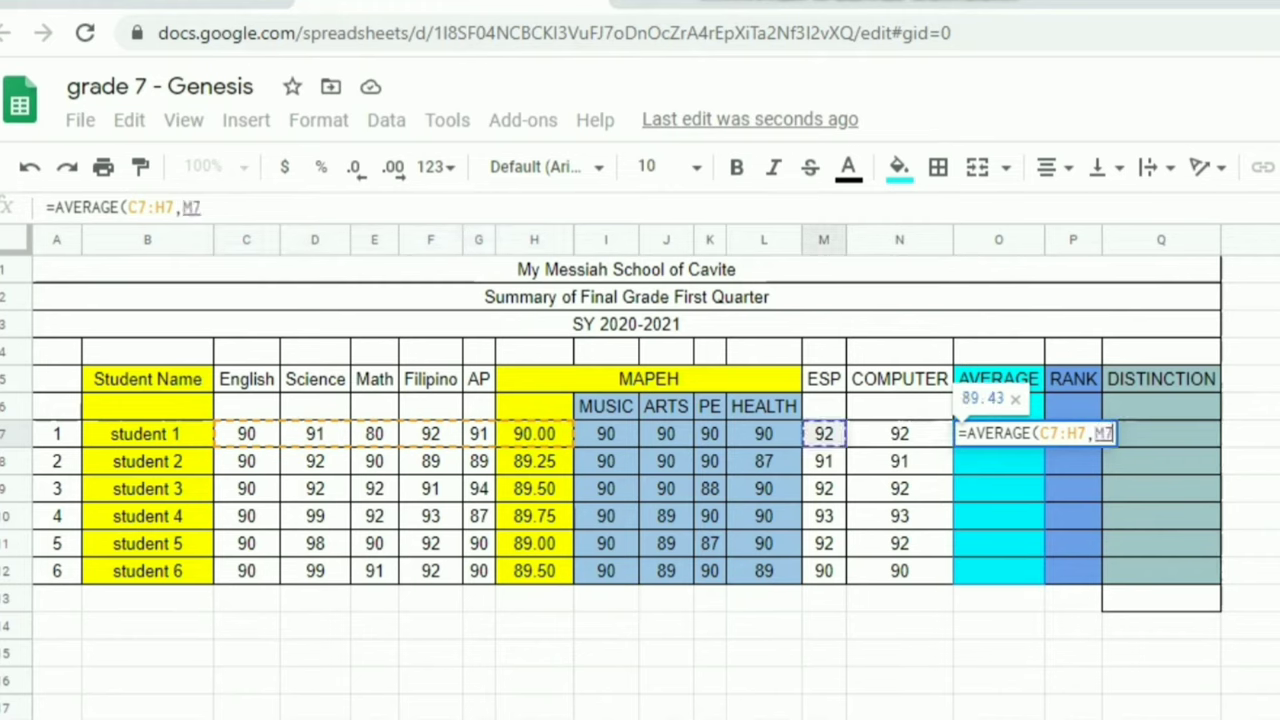
key("shift+Right")
type(")")
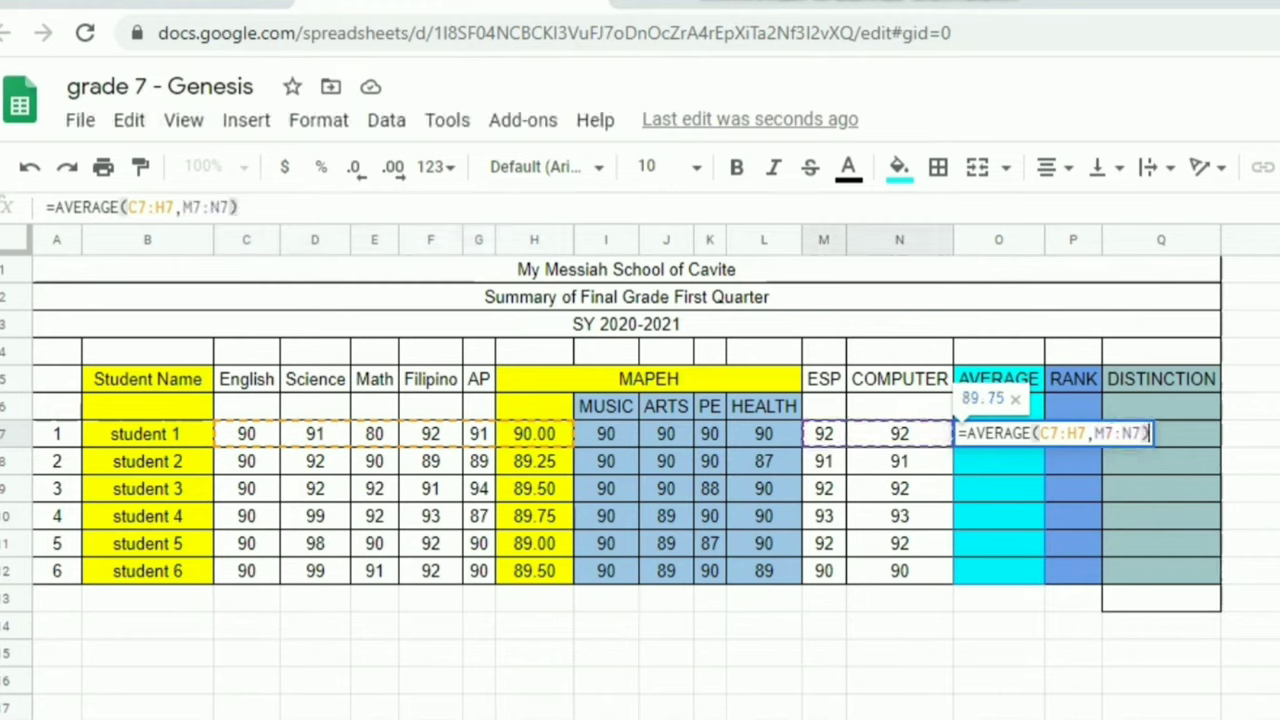
key("Return")
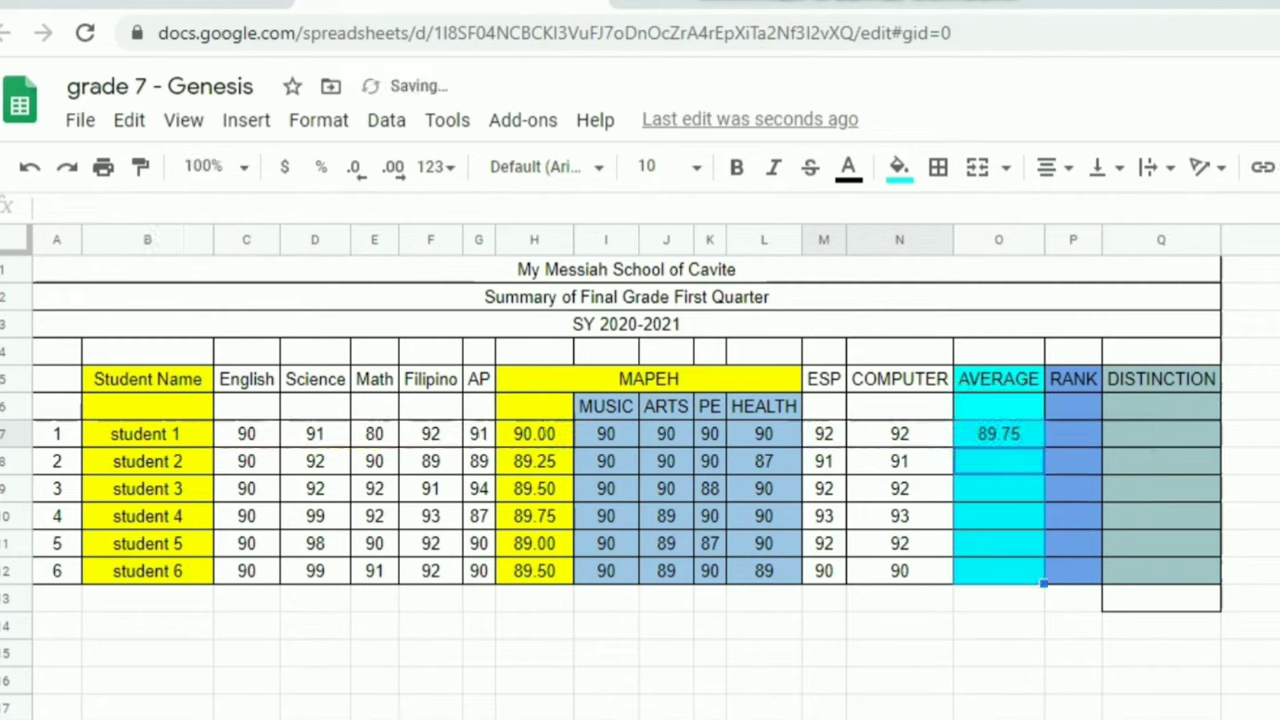
Copy the overall average formula from O7 down to O12 and display the averages with two decimal places
left_click(998, 434)
left_click_drag(1044, 447, 1000, 580)
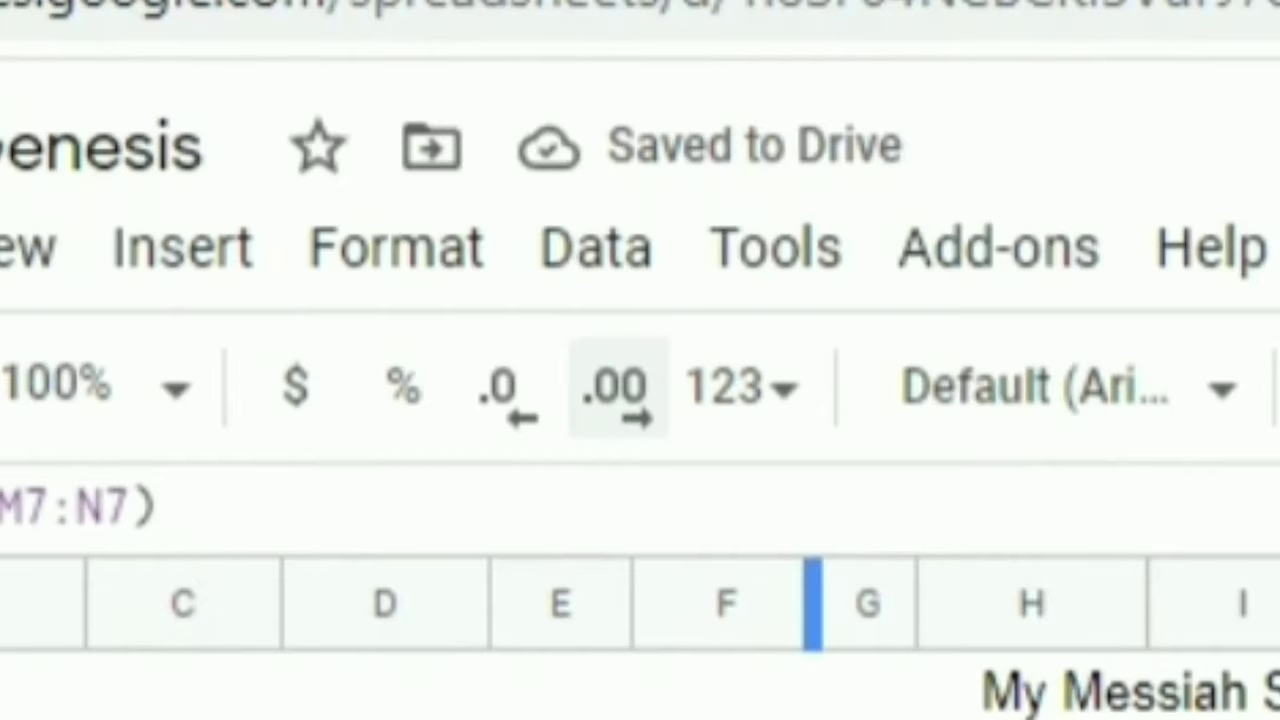
left_click(393, 166)
left_click(510, 388)
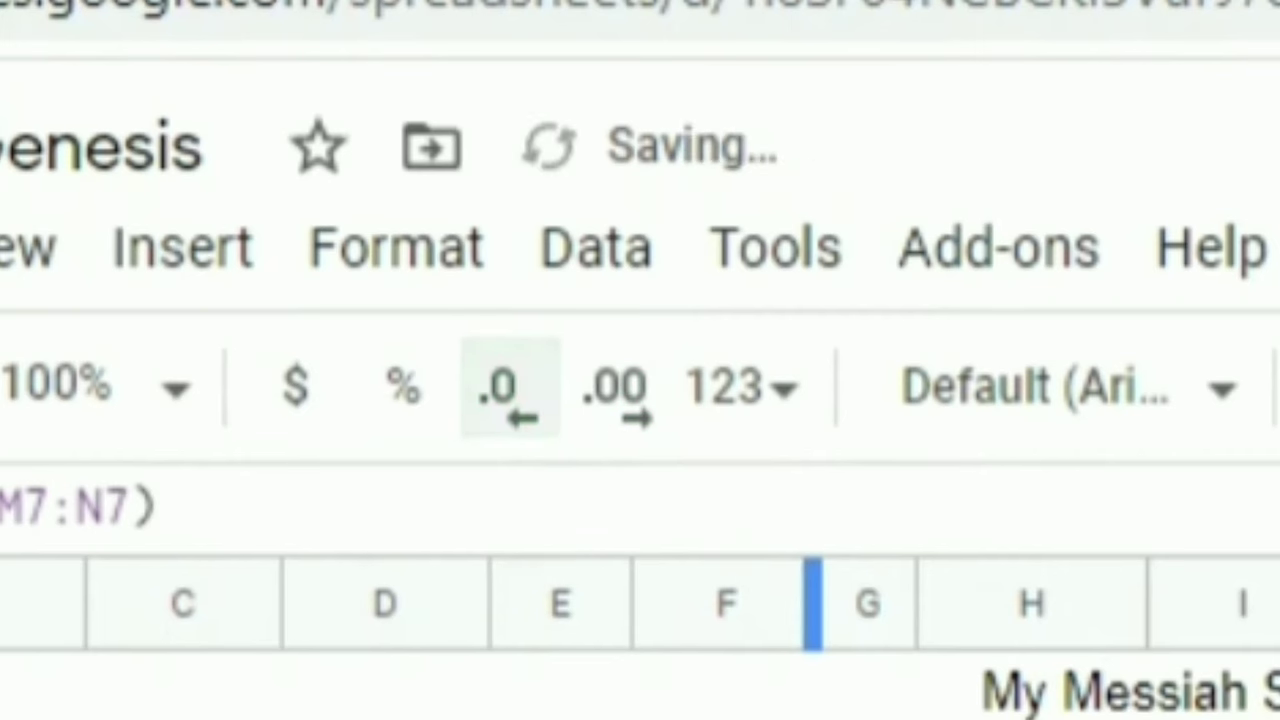
left_click(1275, 715)
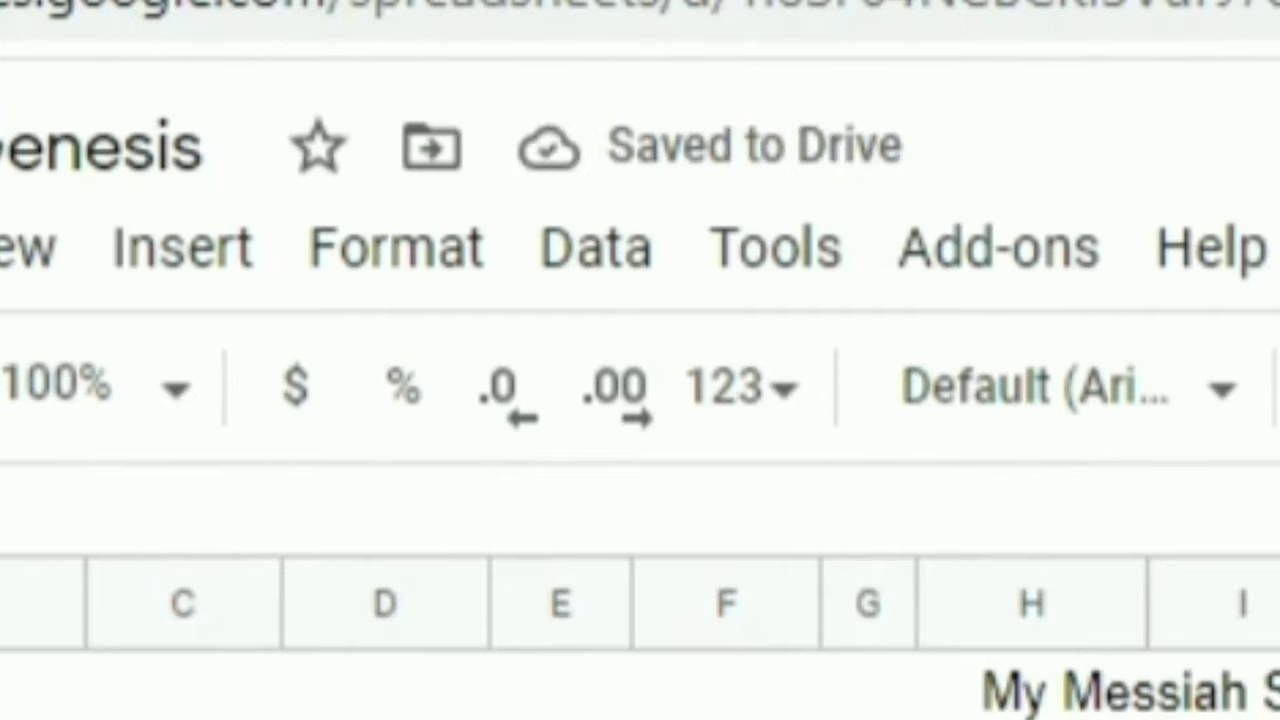
Enter =RANK(O7,O7:O12,0) in P7 to rank student 1's average among all students
left_click(813, 288)
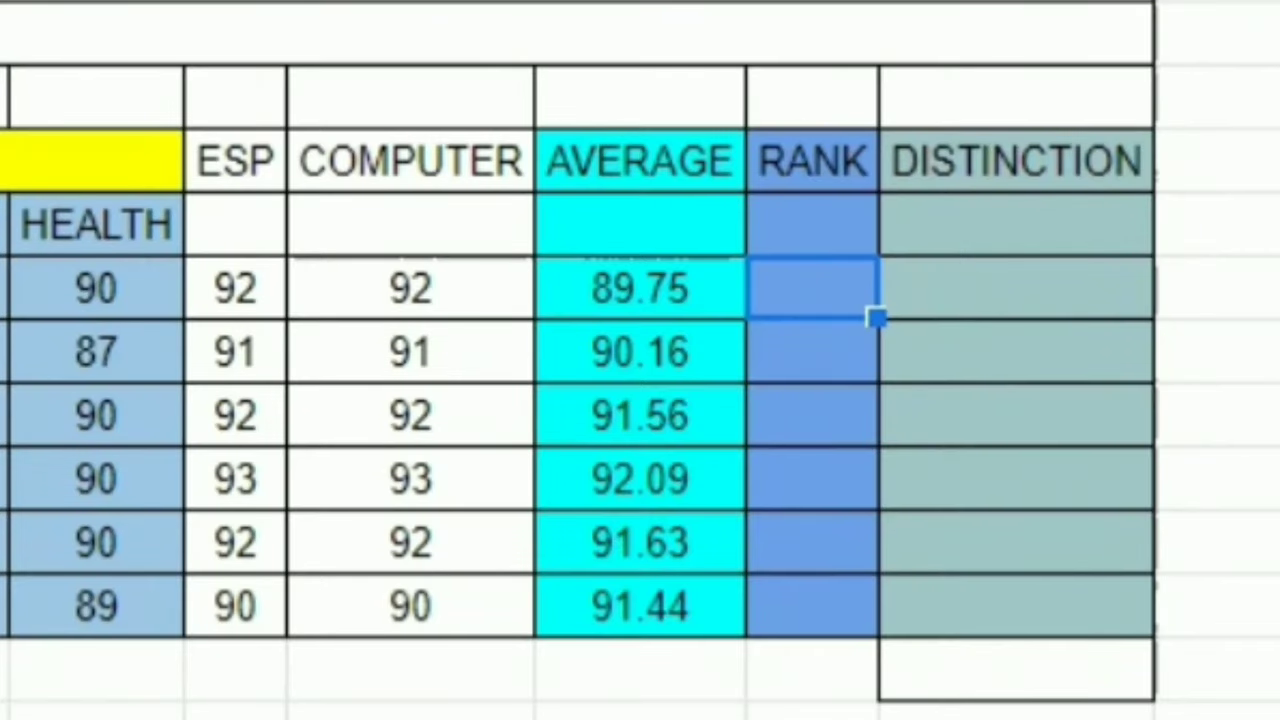
type("=")
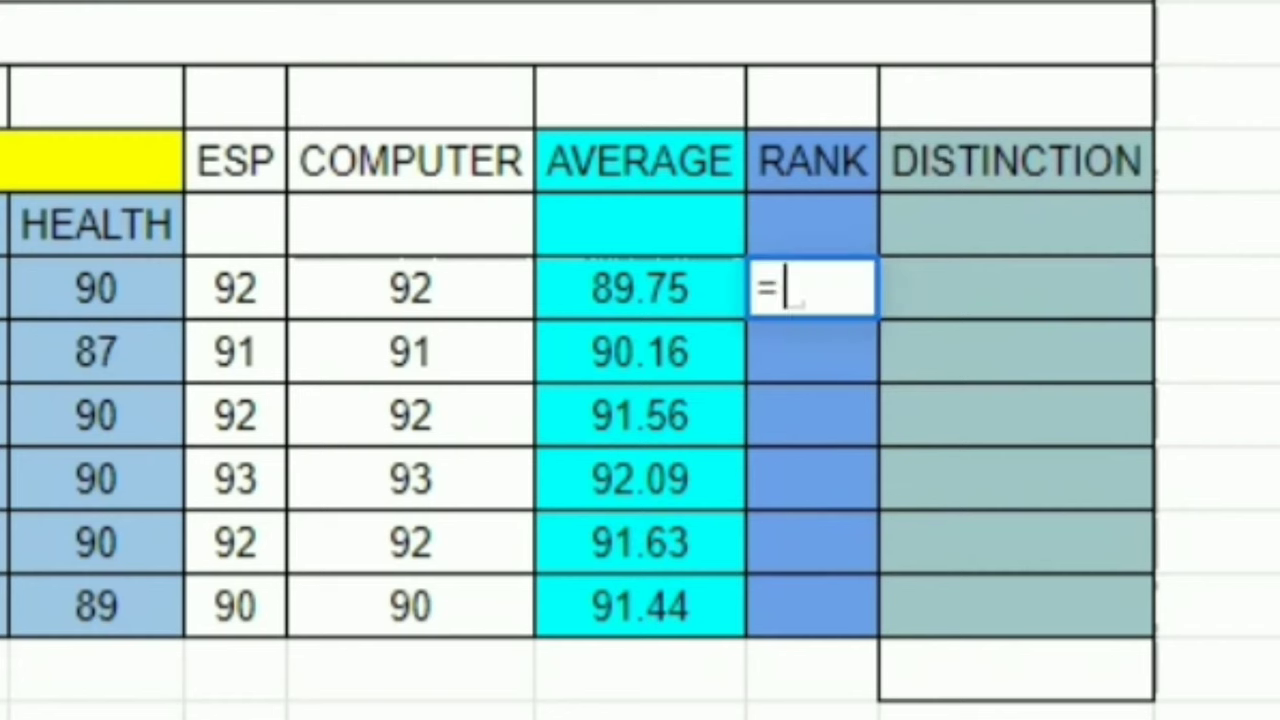
type("rank")
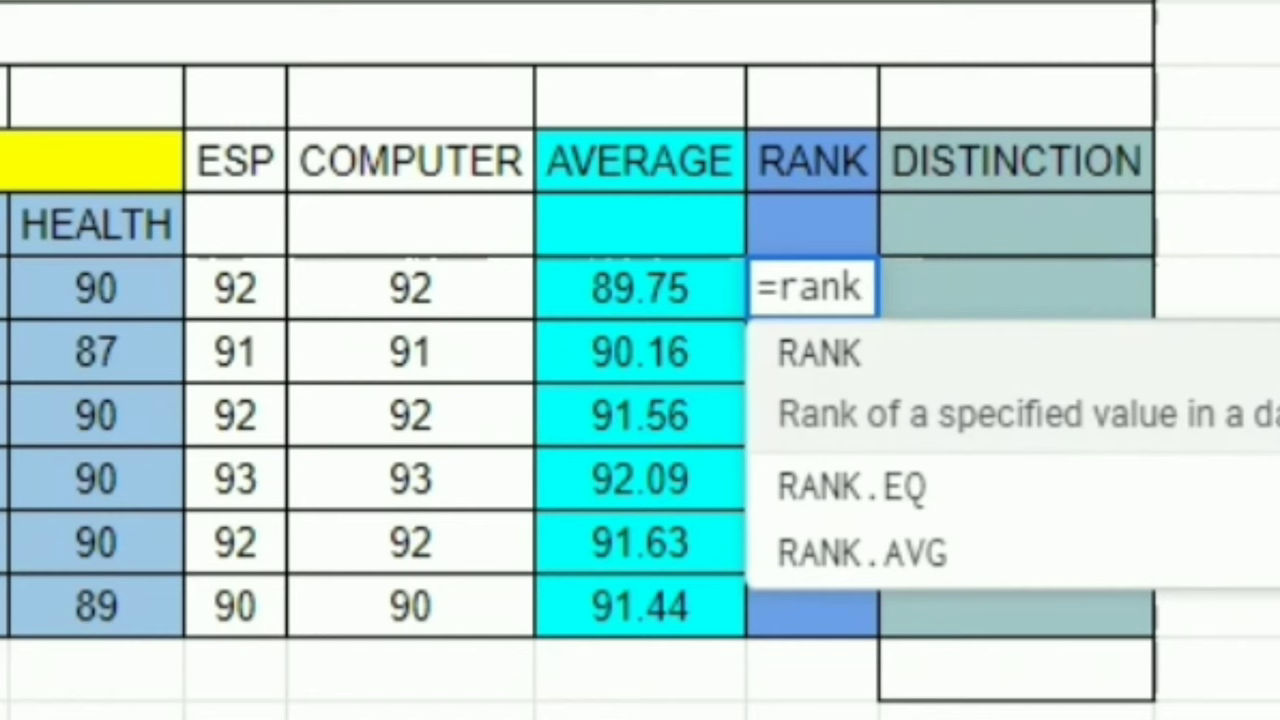
key("Tab")
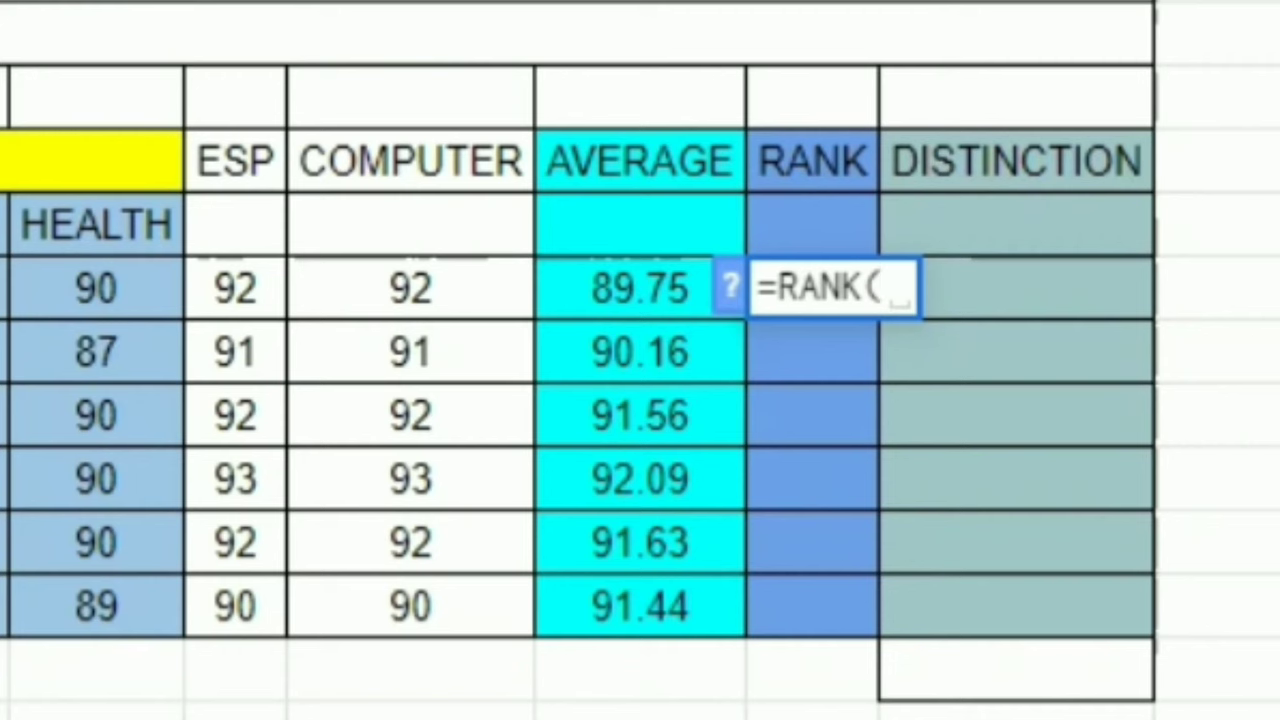
left_click(640, 288)
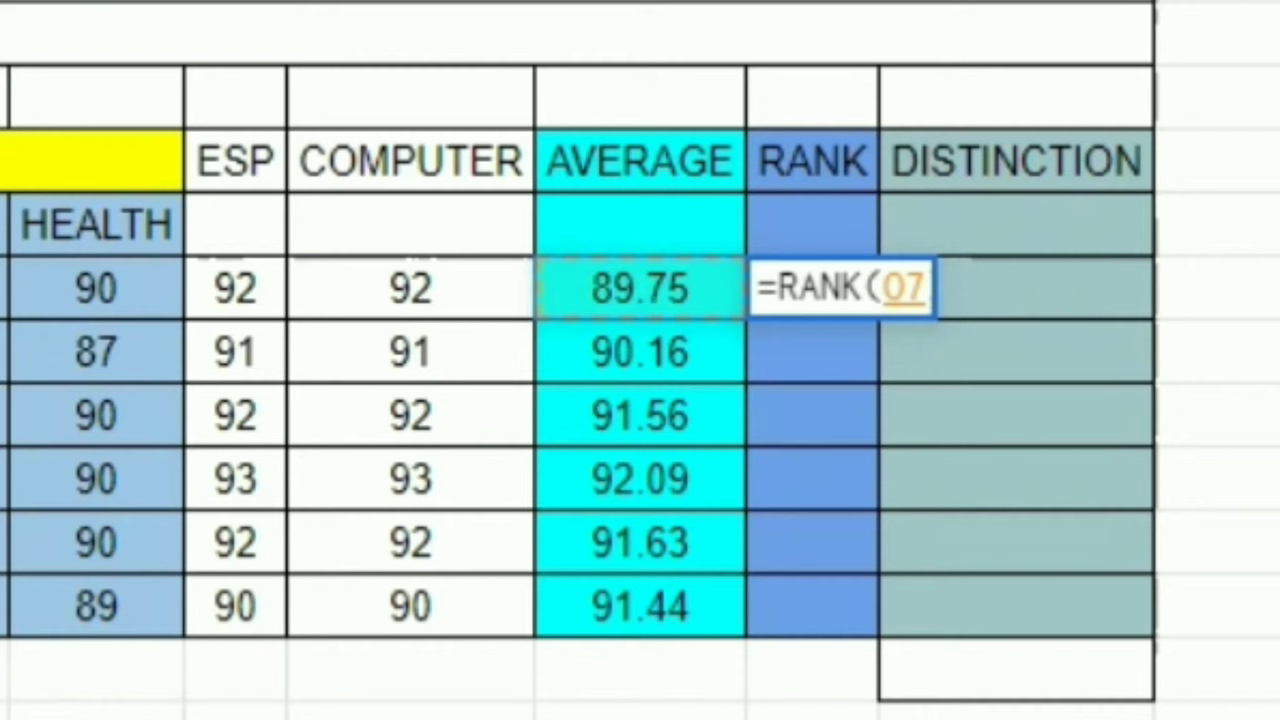
type(",")
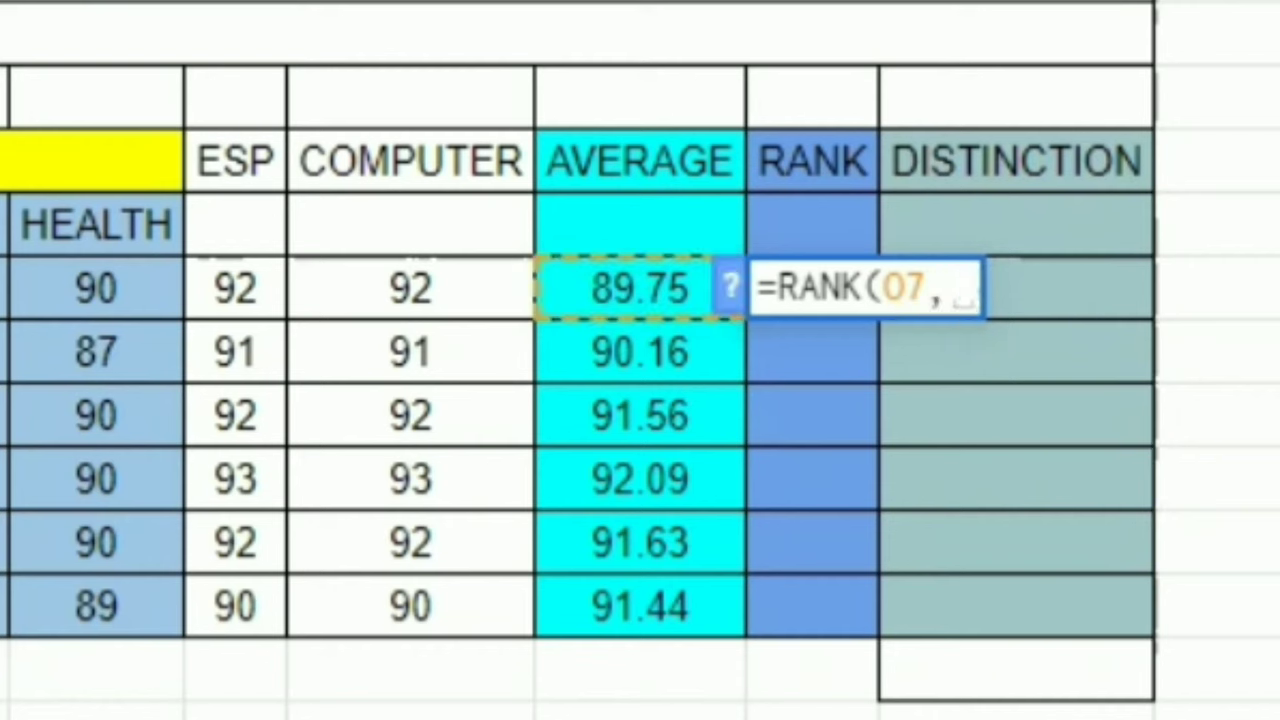
left_click_drag(640, 288, 640, 605)
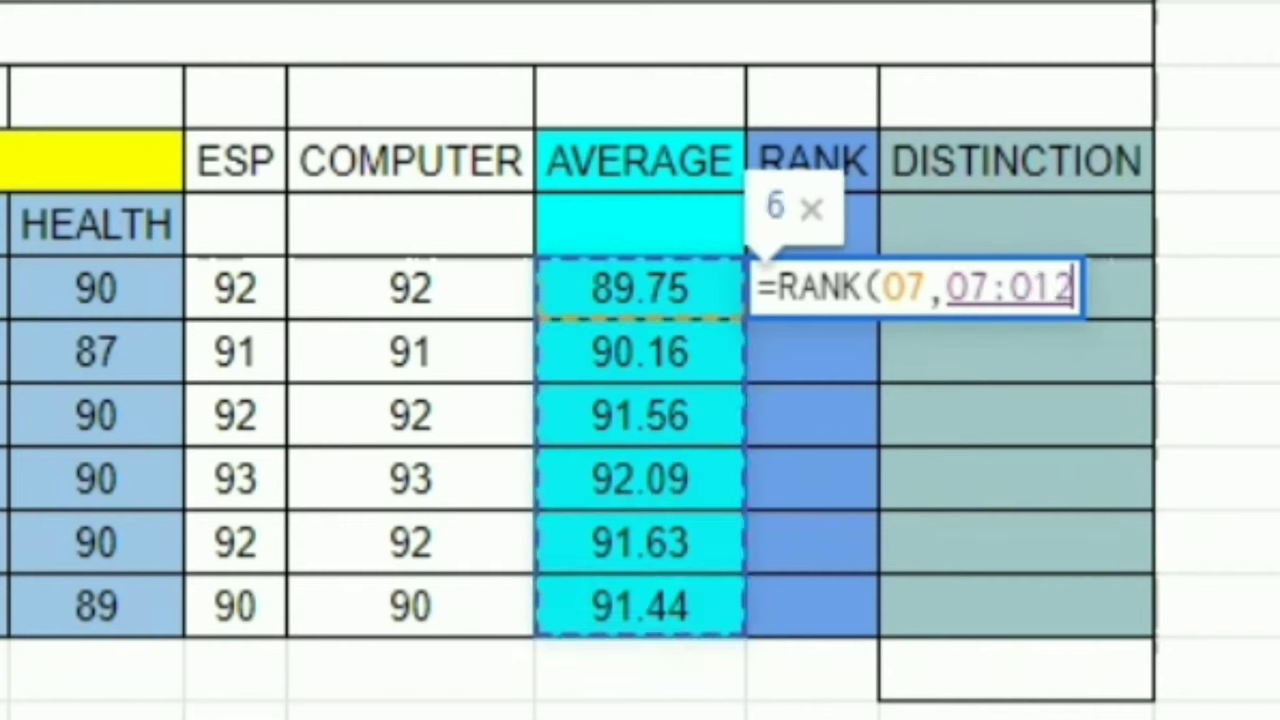
type(",")
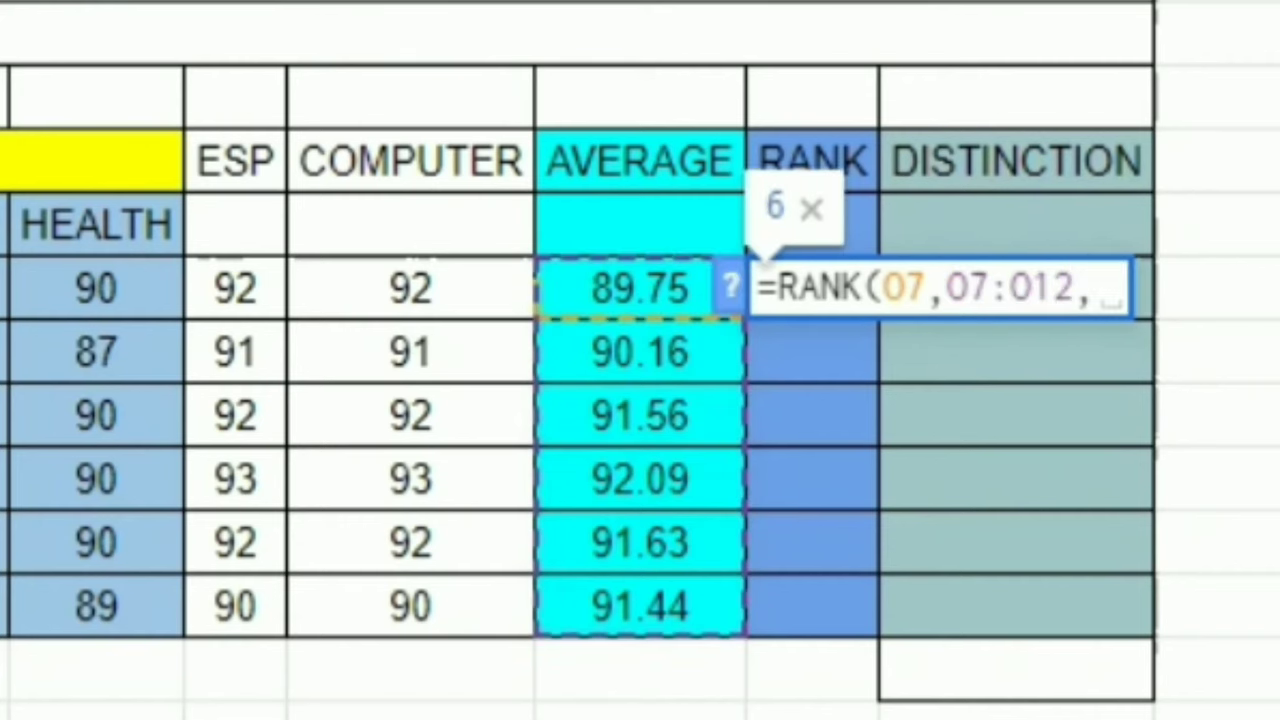
type("0)")
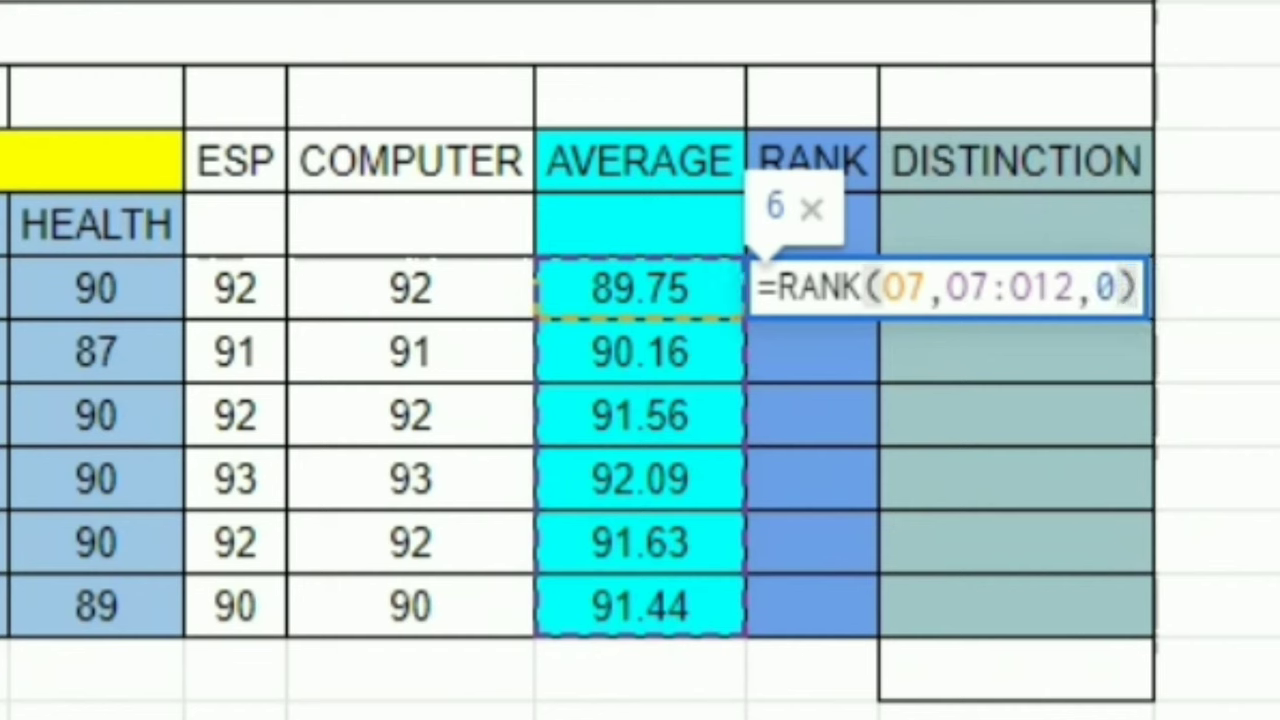
key("Return")
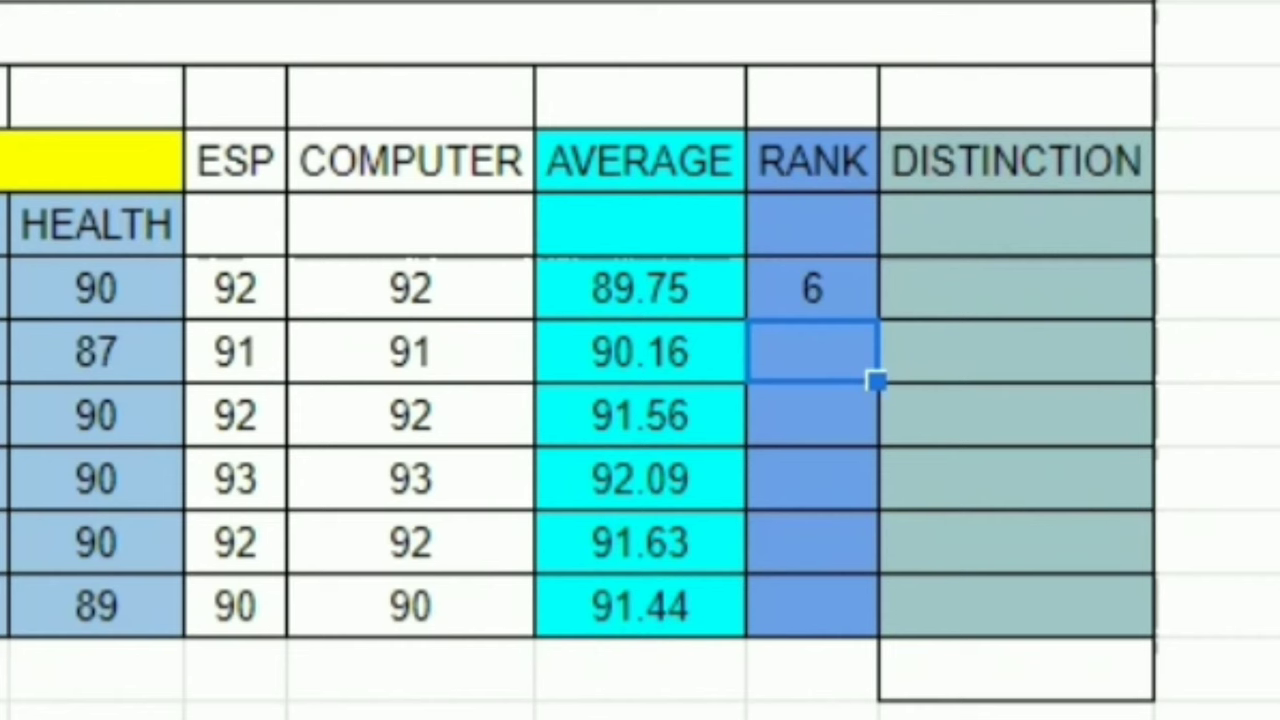
Make the range in P7's rank formula absolute so it reads =RANK(O7,$O$7:$O$12,0)
left_click(812, 289)
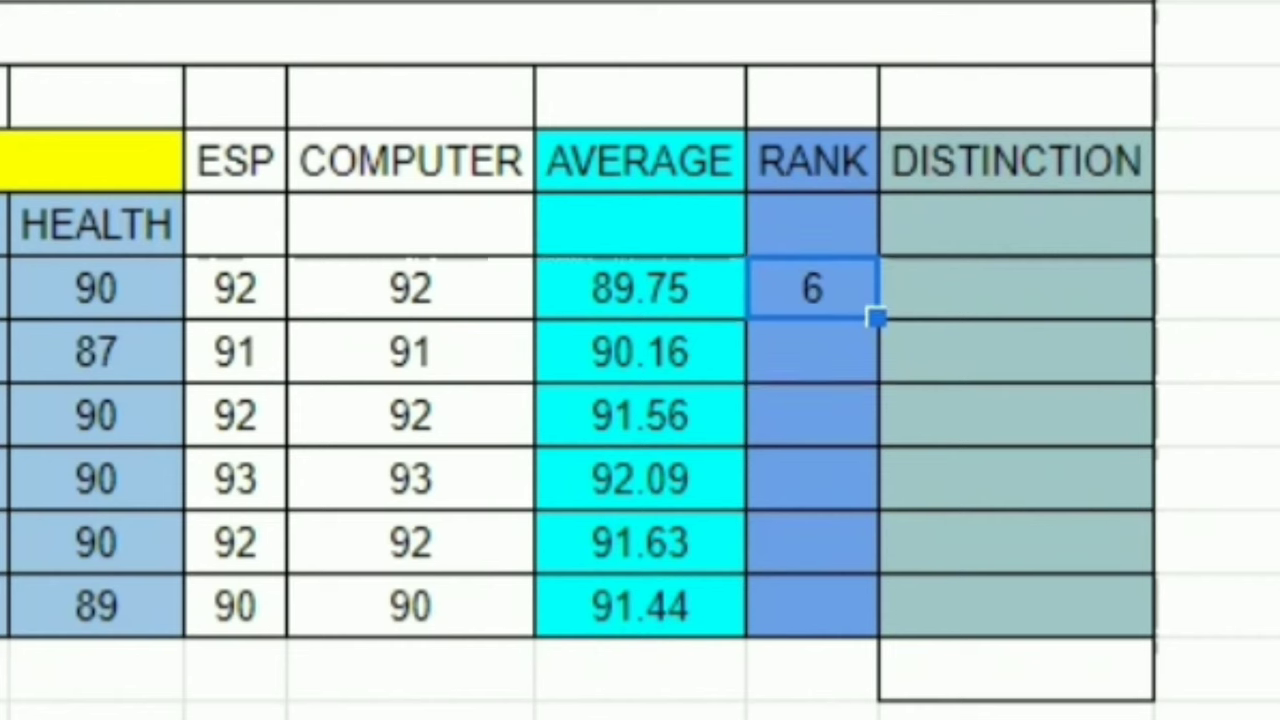
double_click(812, 289)
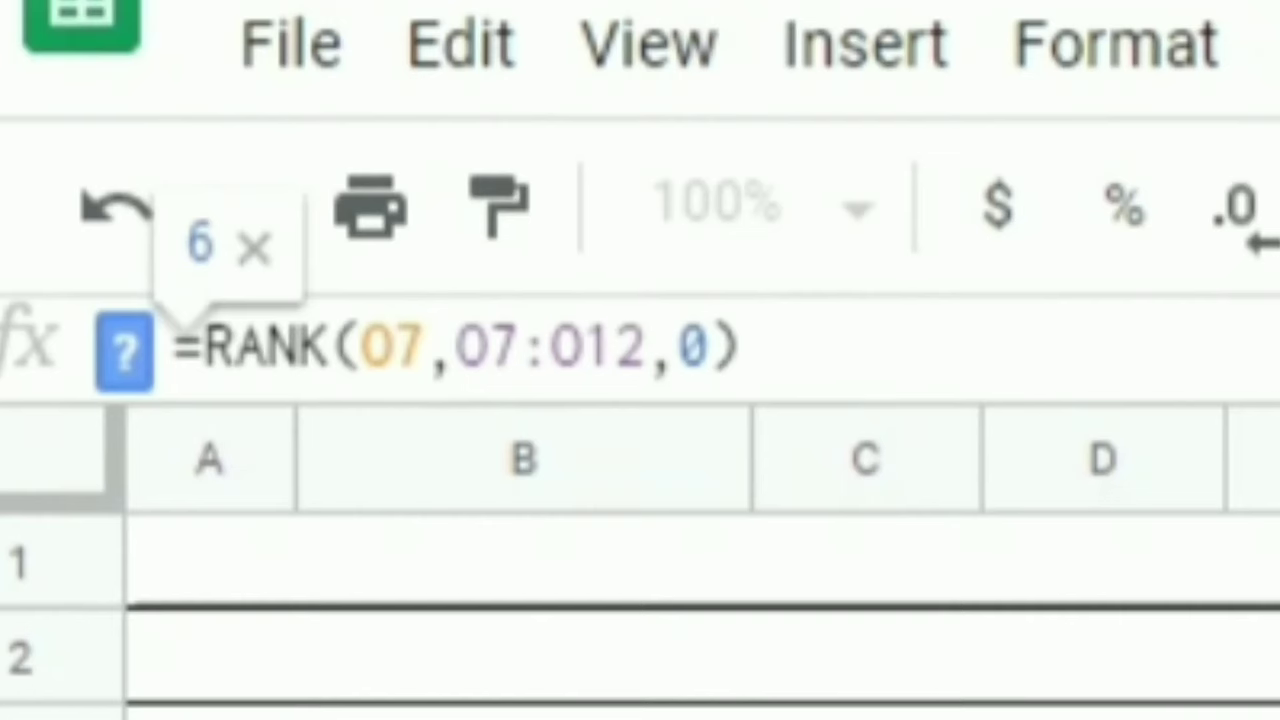
type("$")
key("Right")
type("$")
key("Right")
key("Right")
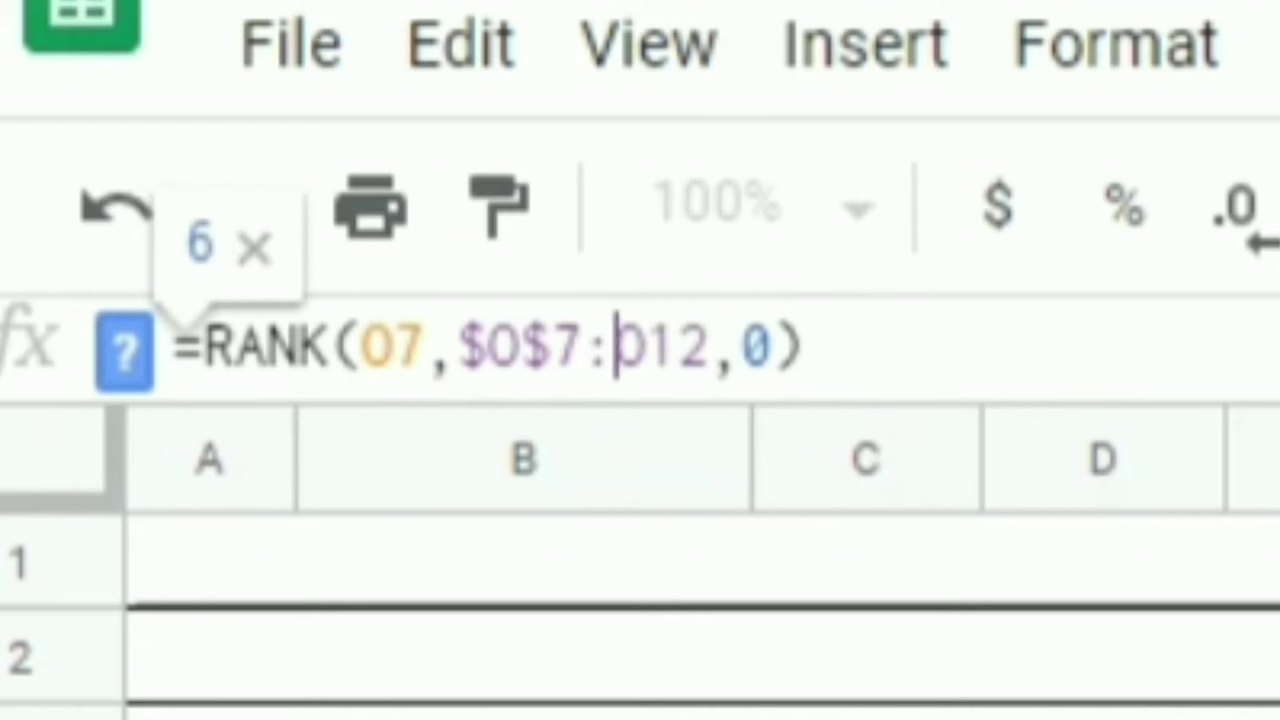
type("$")
key("Right")
type("$")
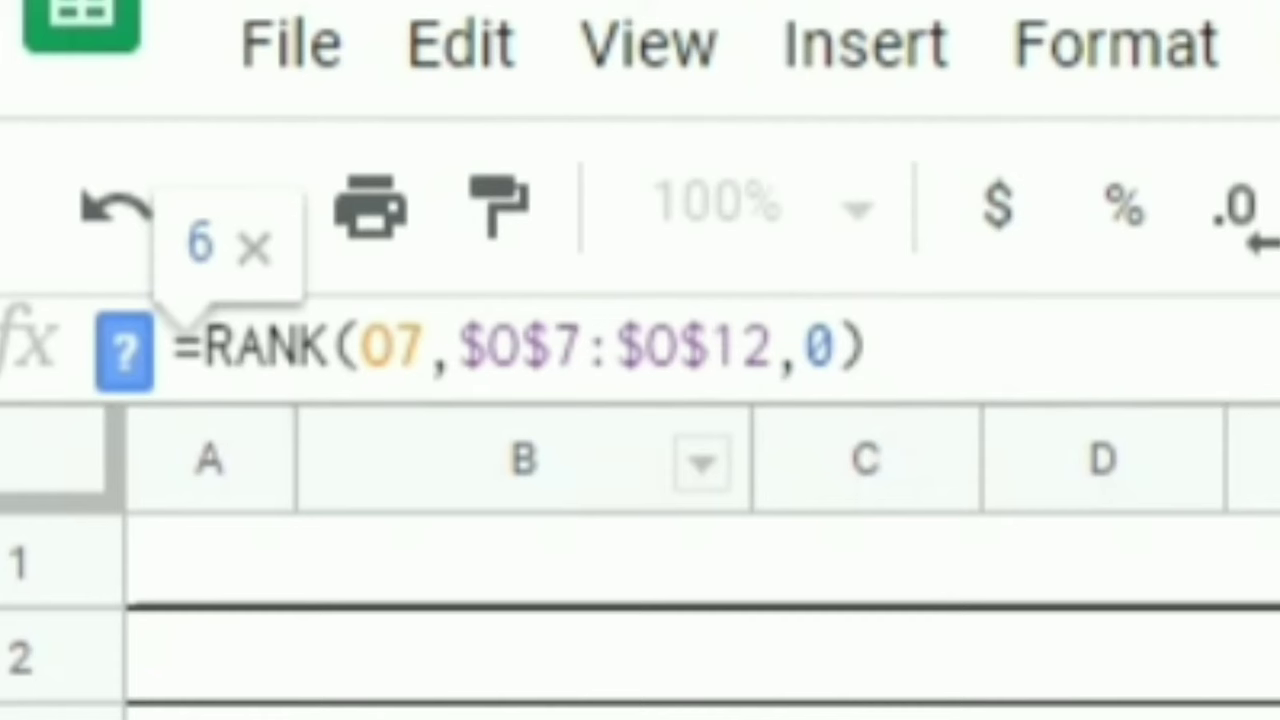
left_click_drag(459, 347, 583, 347)
key("shift+Right")
key("shift+Right")
key("shift+Right")
key("shift+Right")
key("shift+Right")
key("shift+Right")
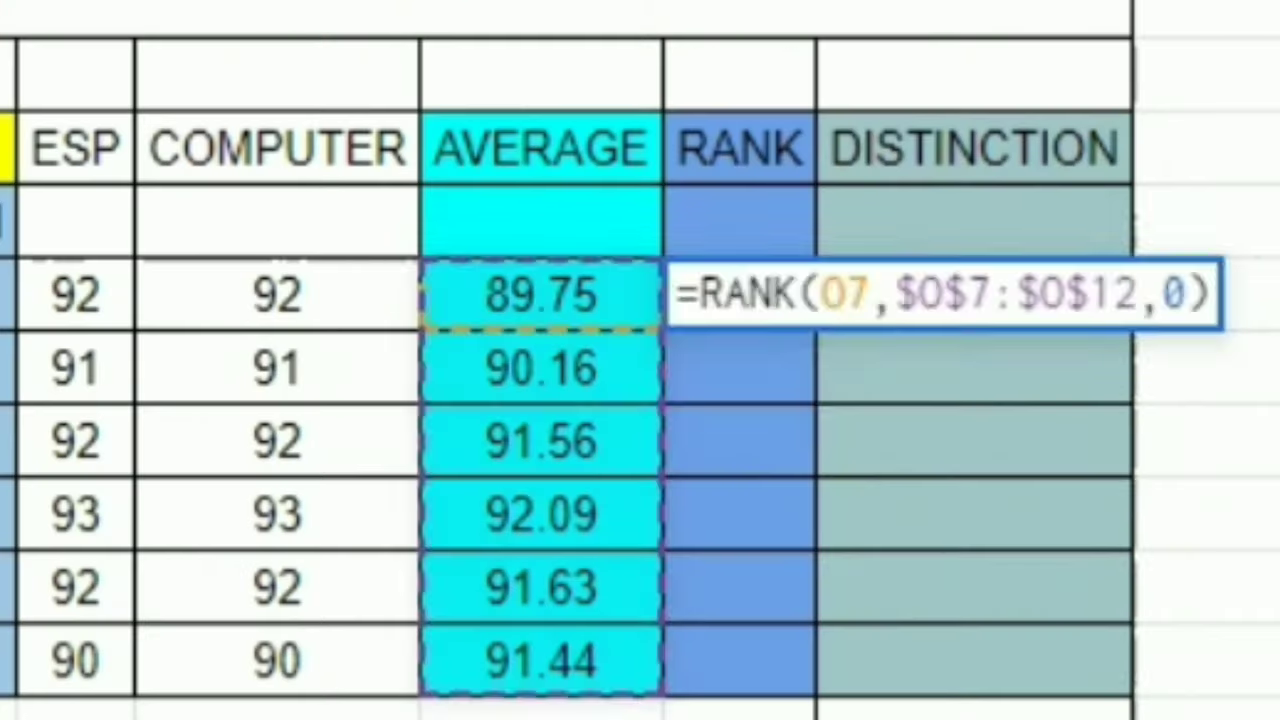
key("Return")
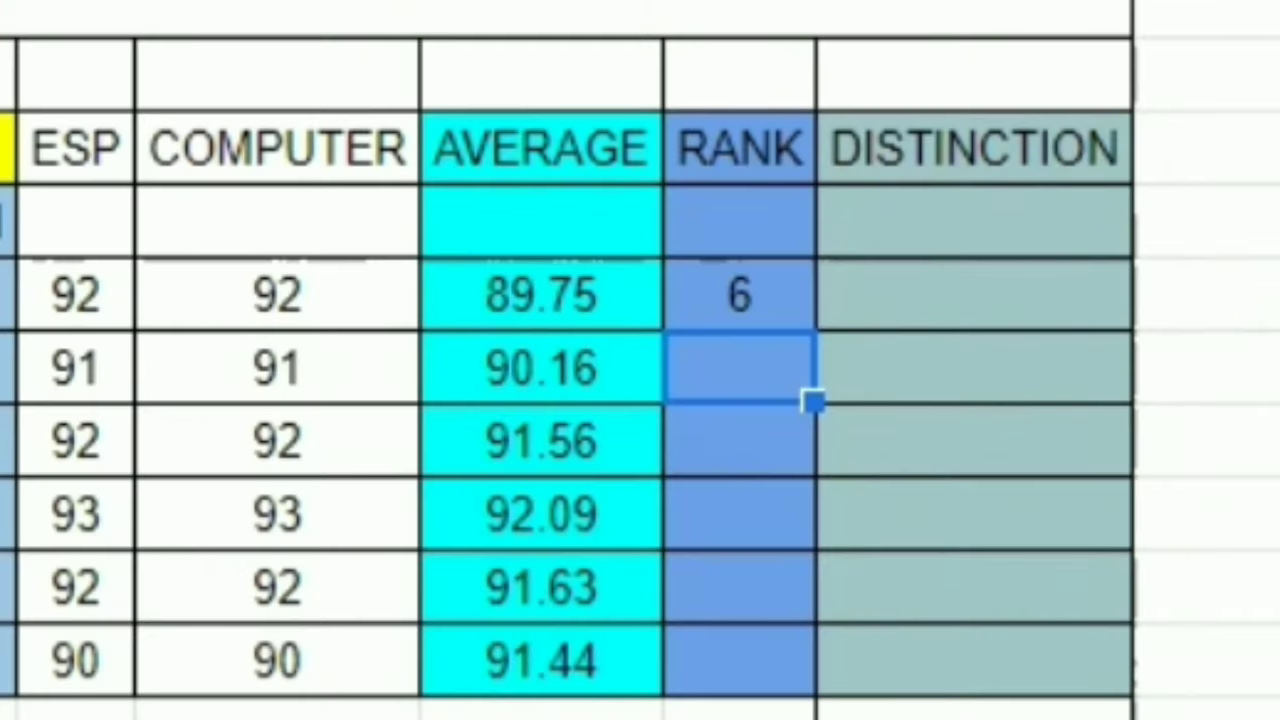
Copy the rank formula from P7 down to P12 and compare student 4's rank with their average
left_click(740, 295)
left_click_drag(813, 328, 813, 693)
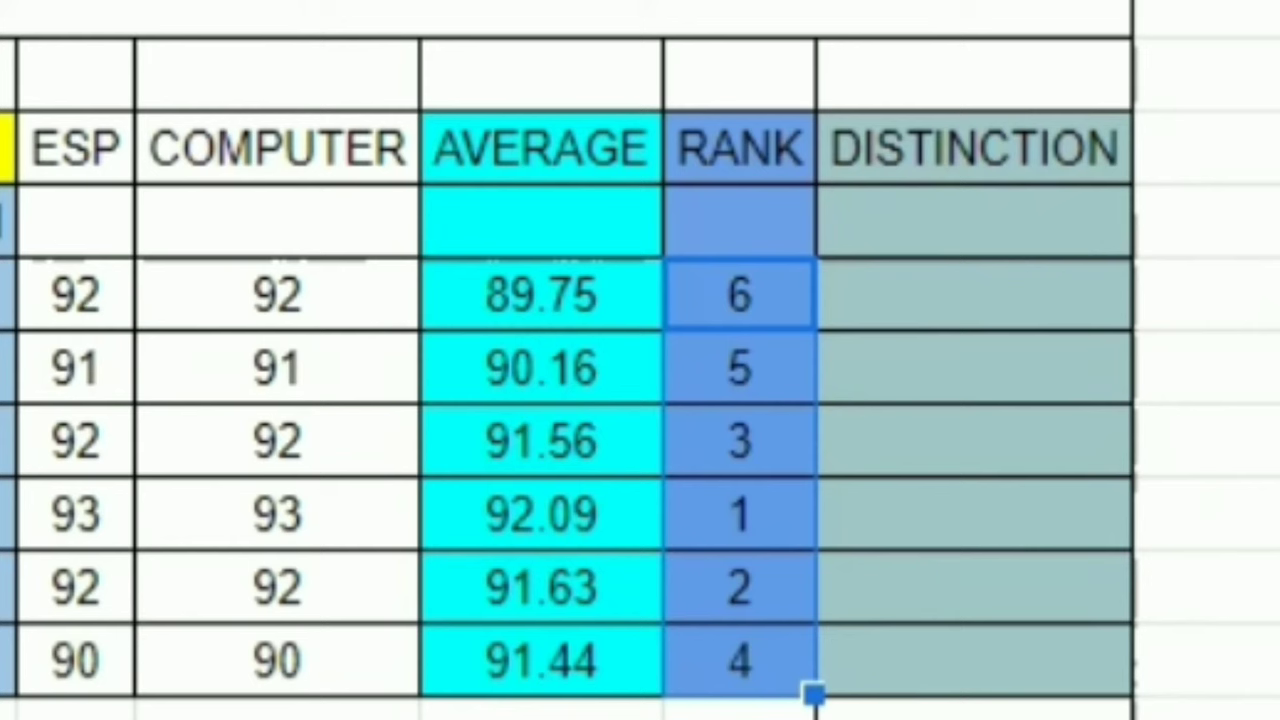
left_click(900, 716)
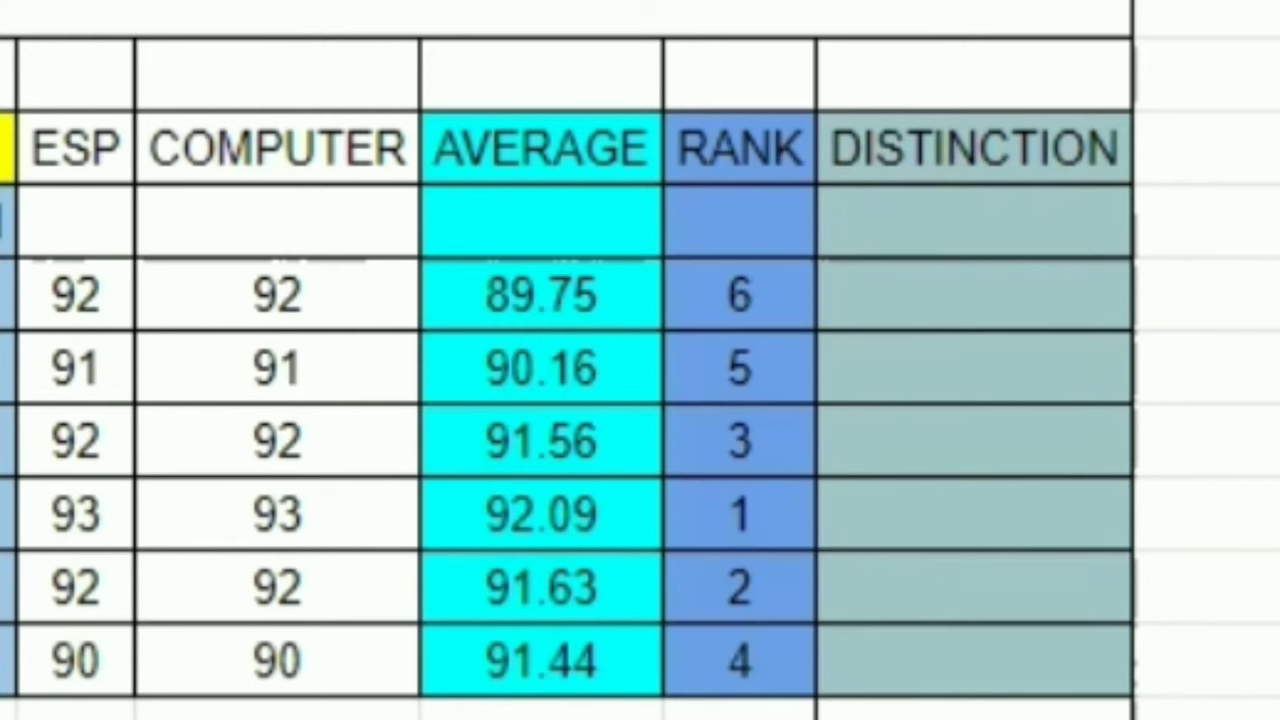
left_click(740, 514)
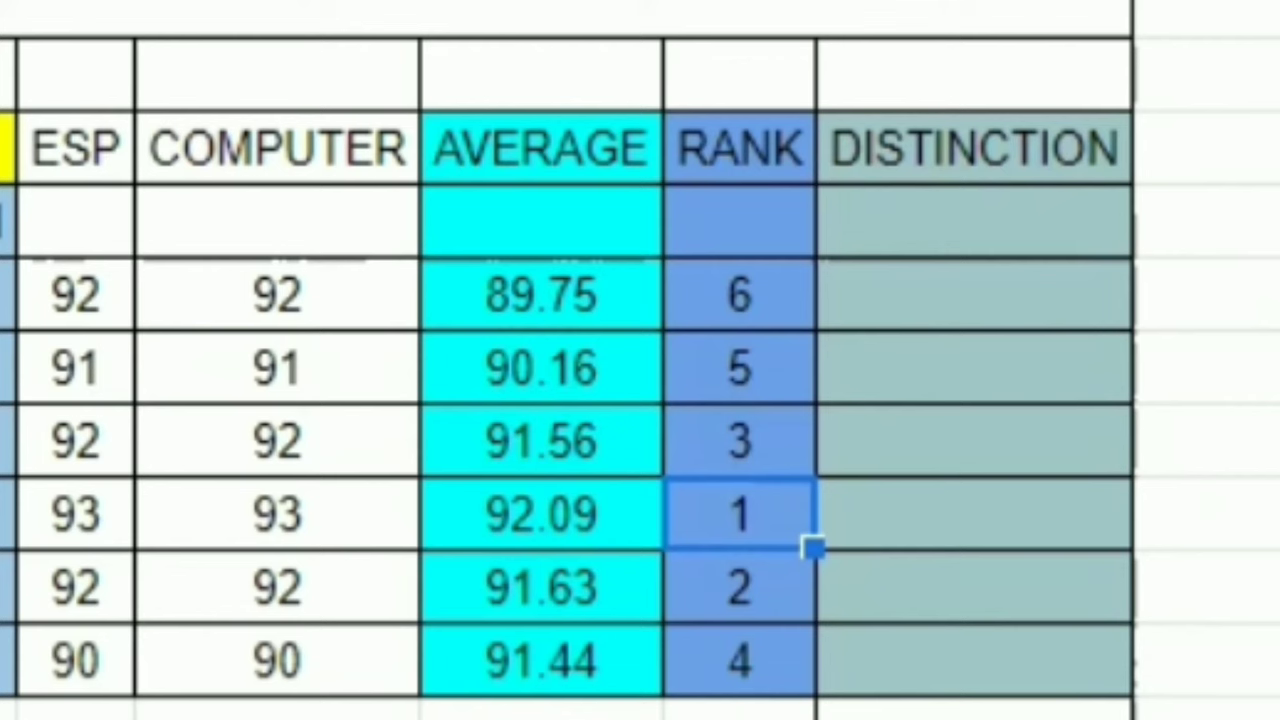
left_click(541, 514)
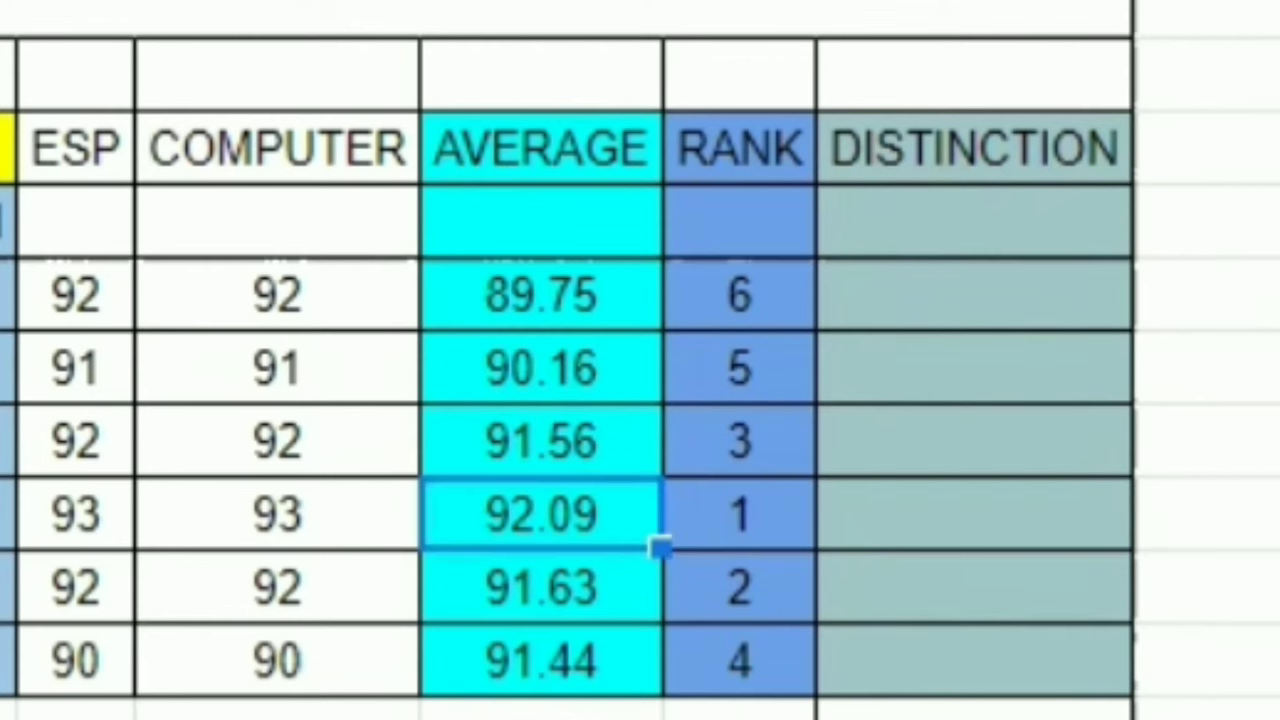
Clear the ranks in P7:P12 and re-enter =RANK(O7,O7:O12,0) in P7 for student 1
left_click_drag(740, 295, 740, 661)
key("Delete")
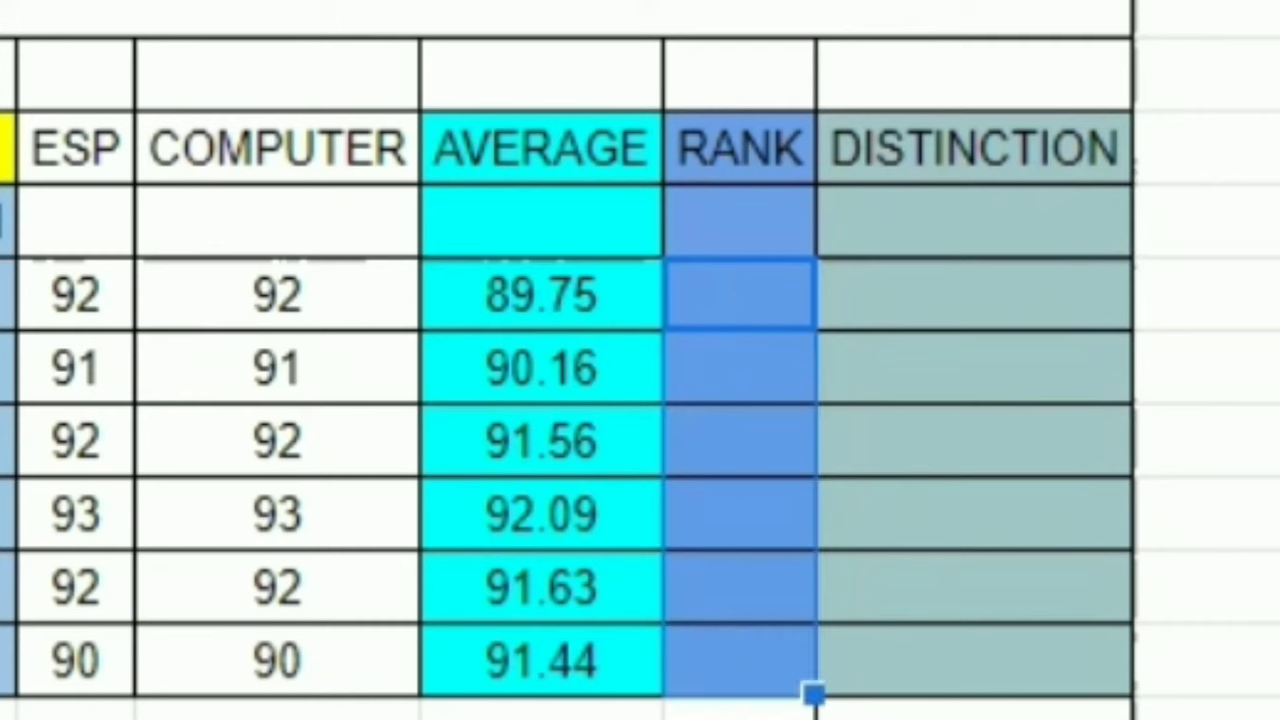
type("=")
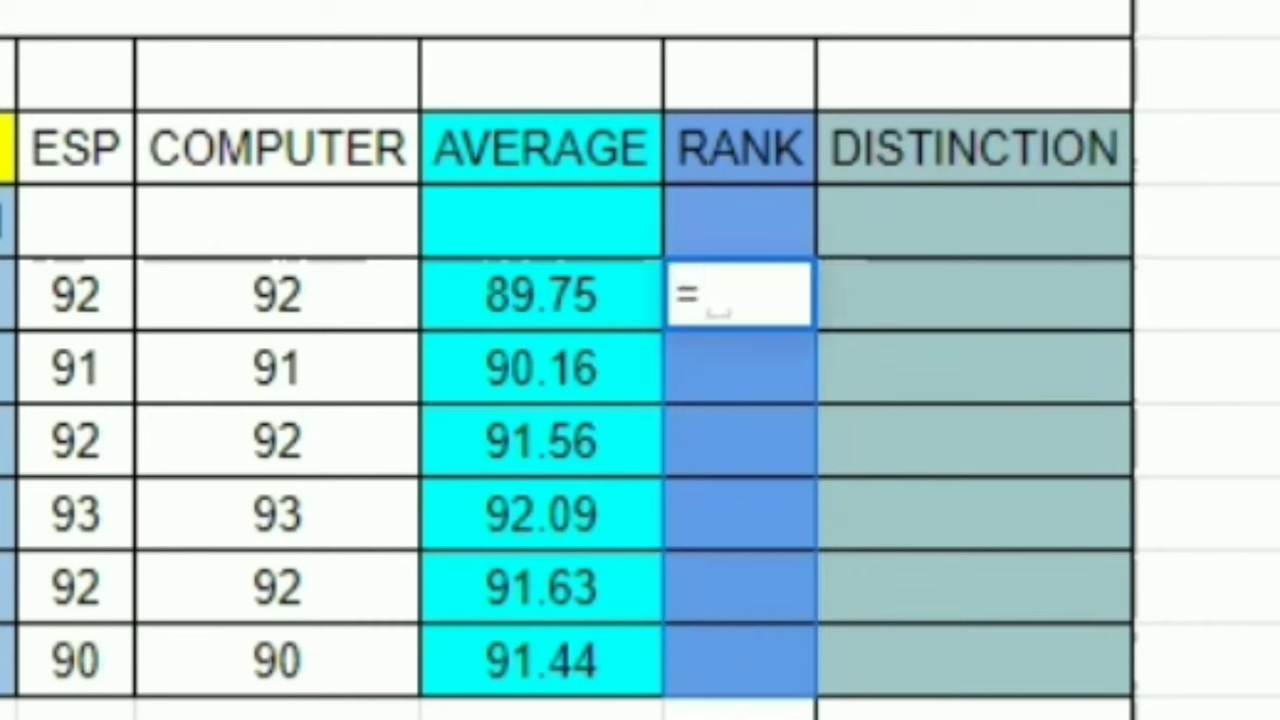
type("rank")
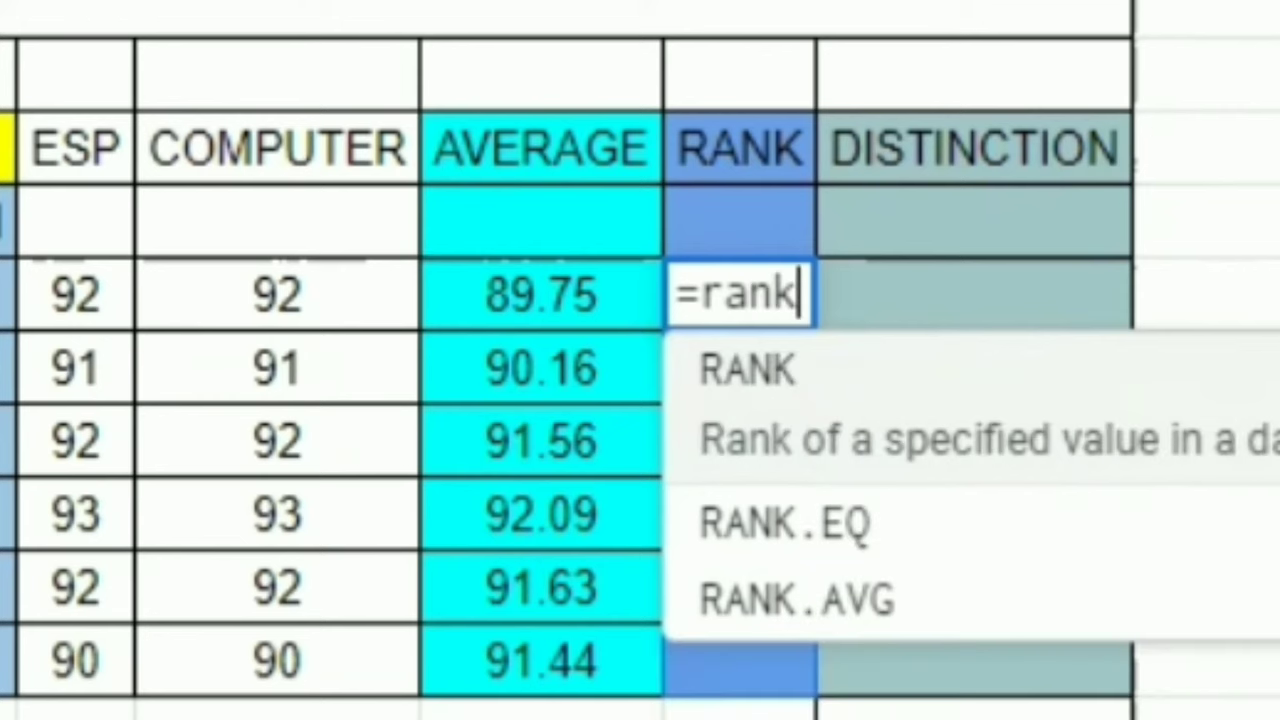
key("Tab")
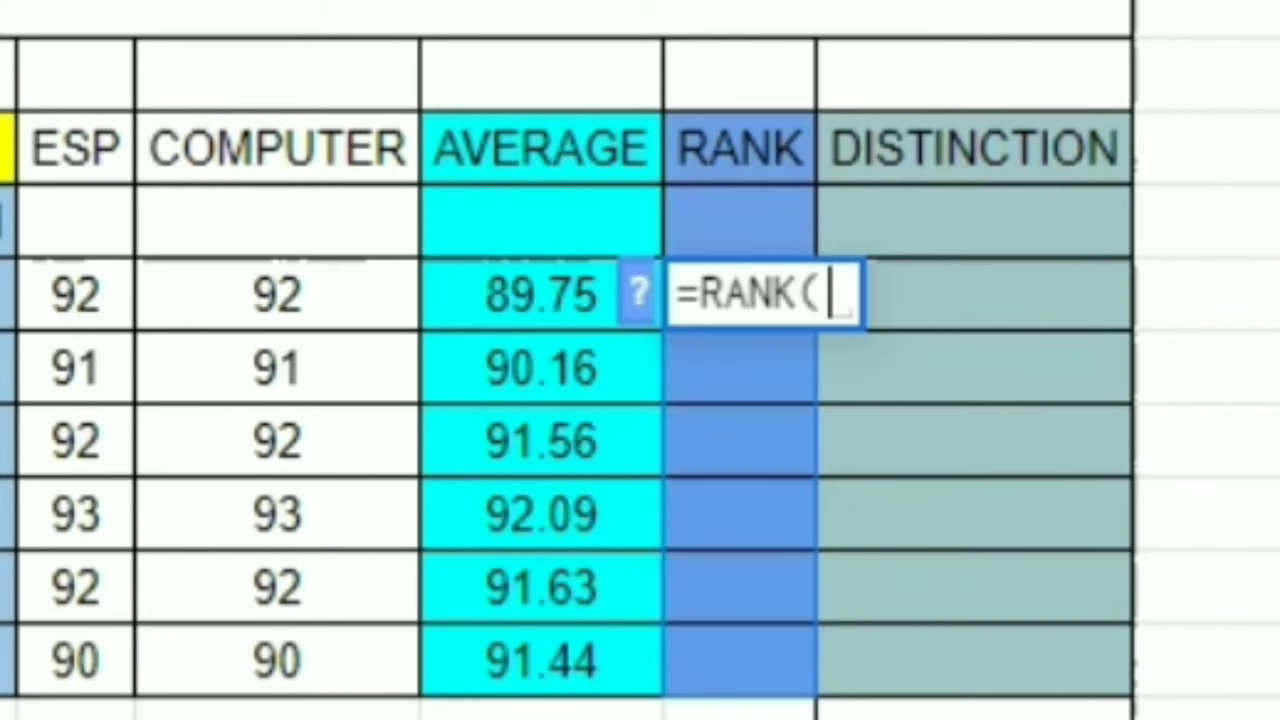
left_click(541, 294)
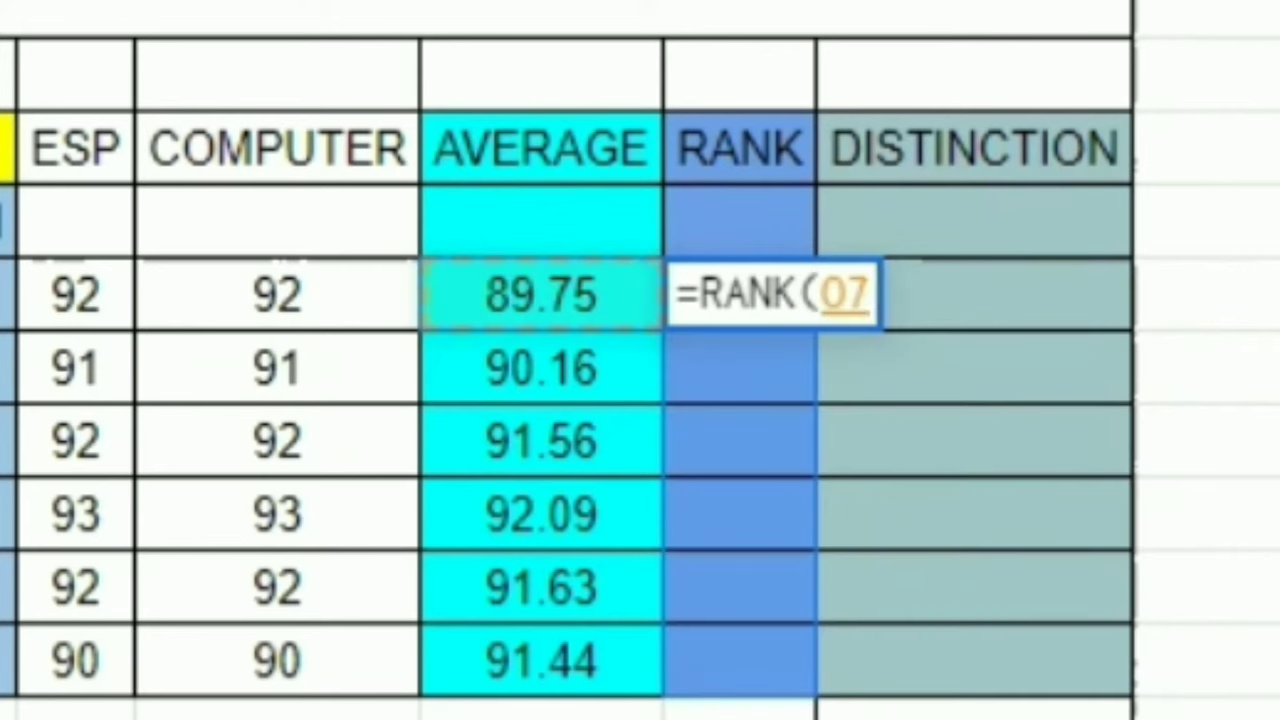
type(",")
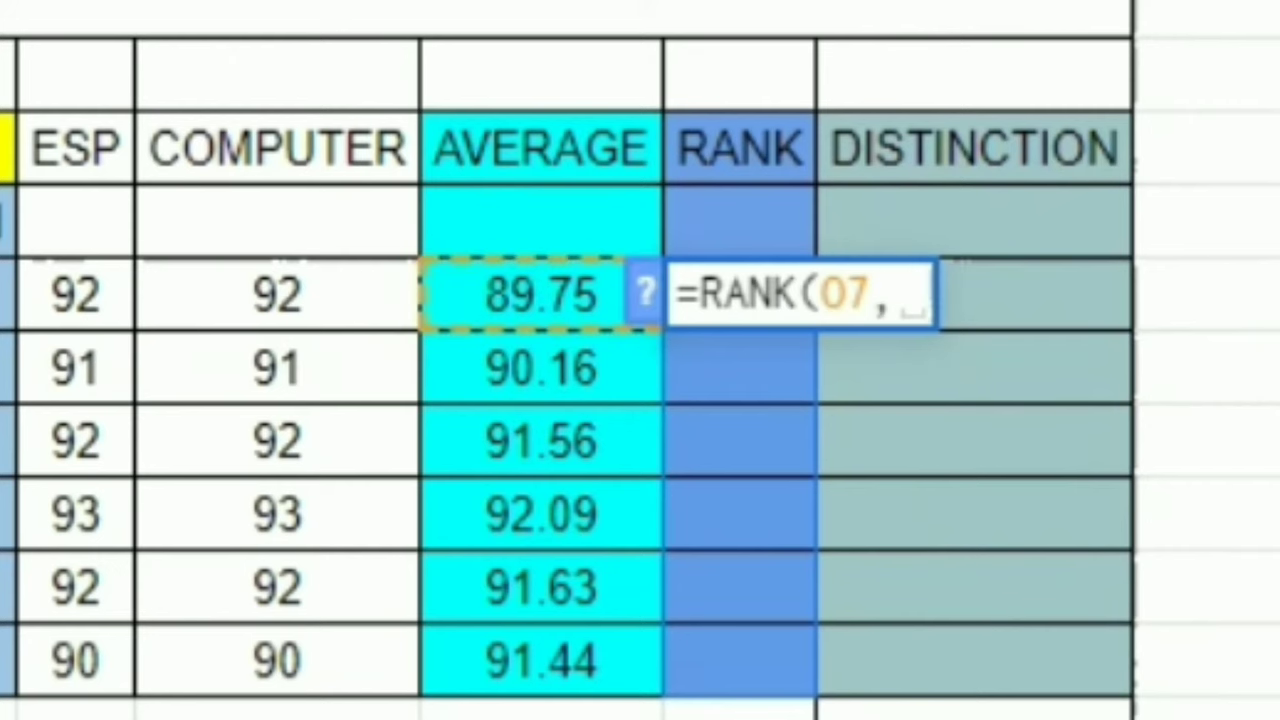
left_click_drag(540, 293, 540, 660)
type(",0")
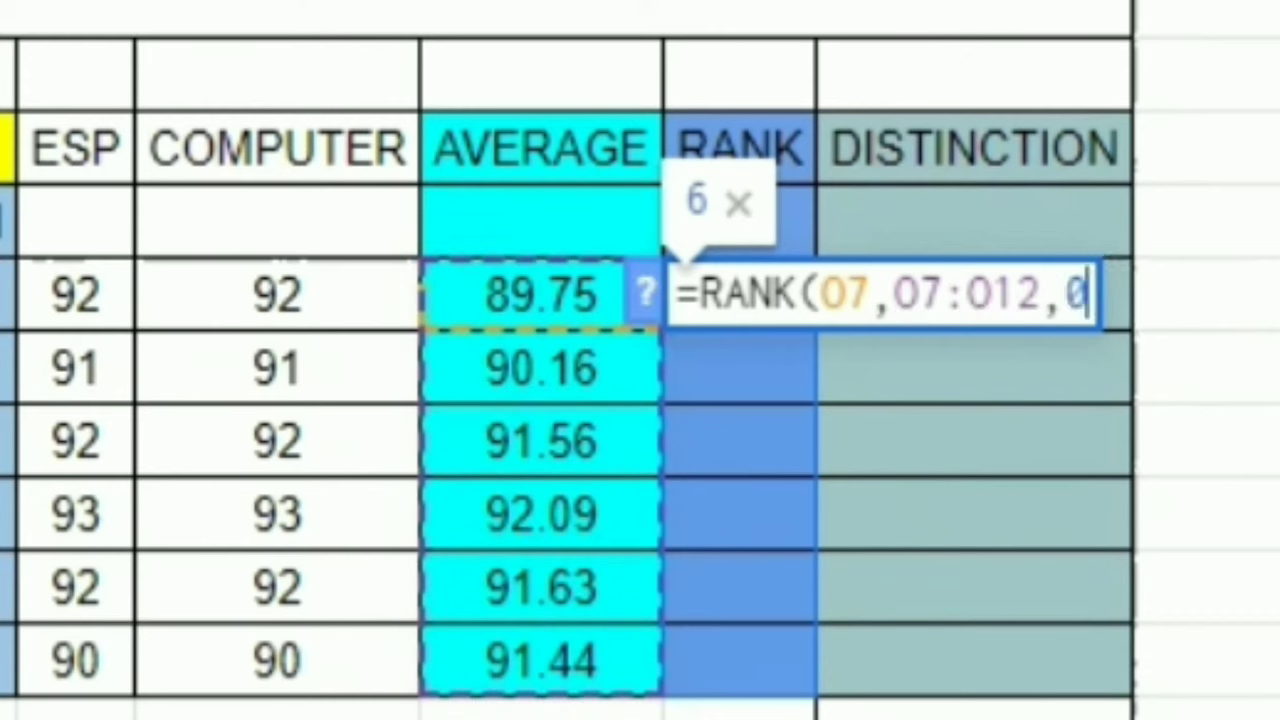
type(")")
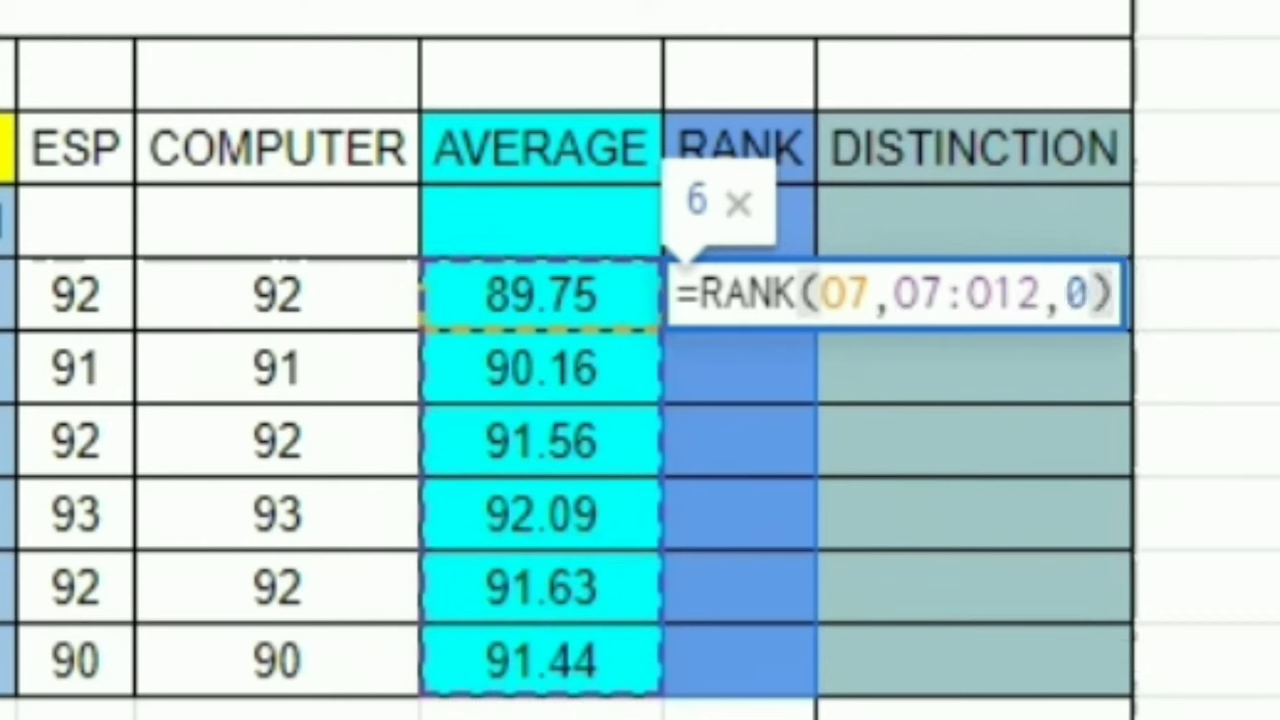
key("Return")
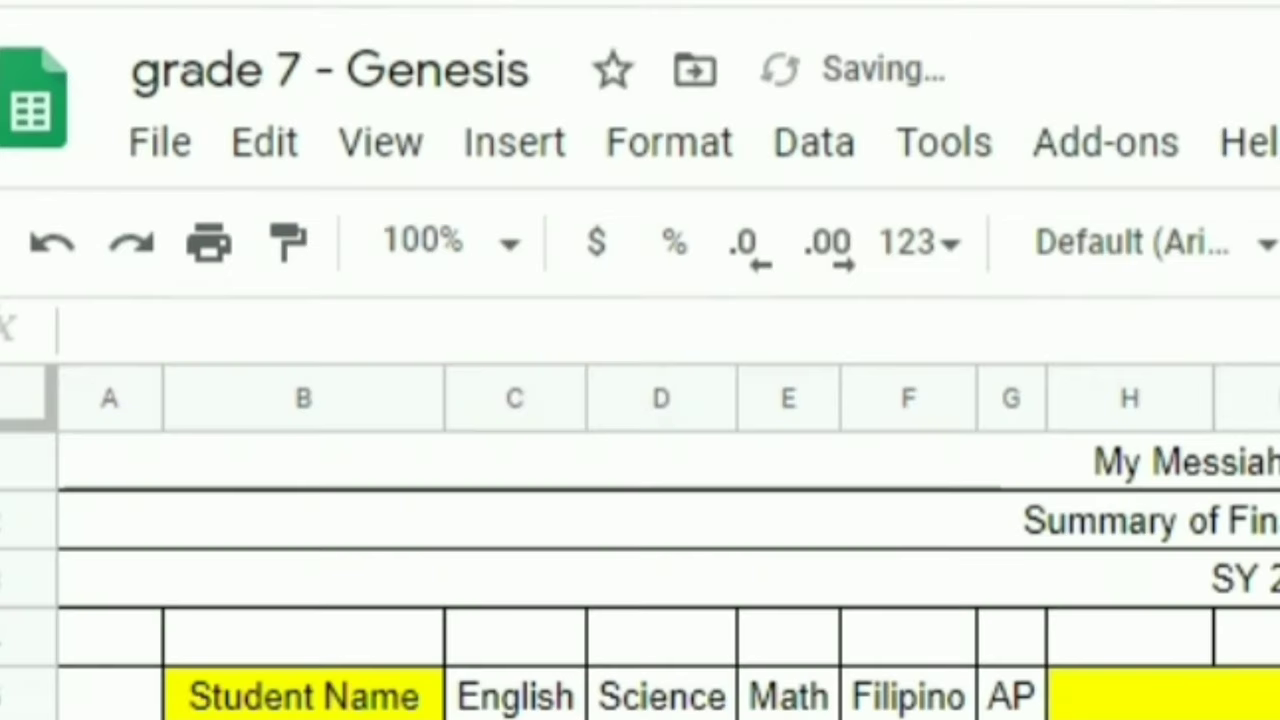
Lock the averages range in P7's re-entered formula with absolute references so it reads =RANK(O7,$O$7:$O$12,0)
left_click(740, 295)
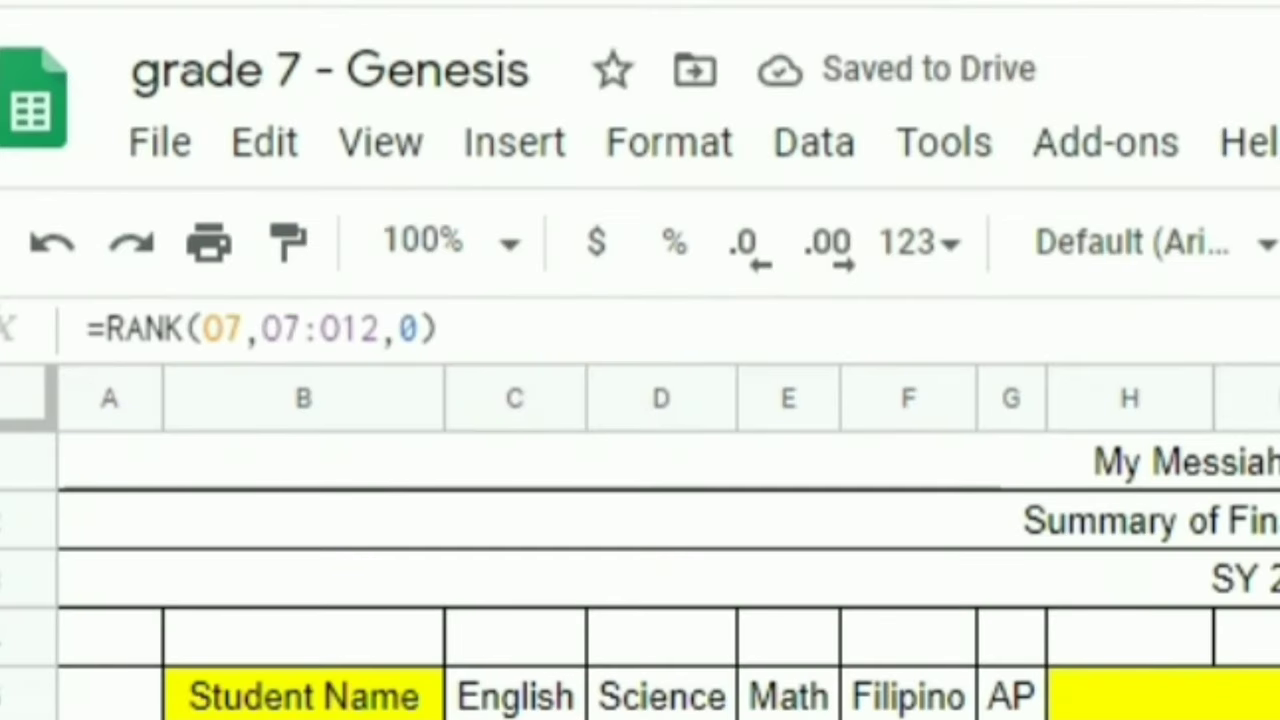
left_click(263, 329)
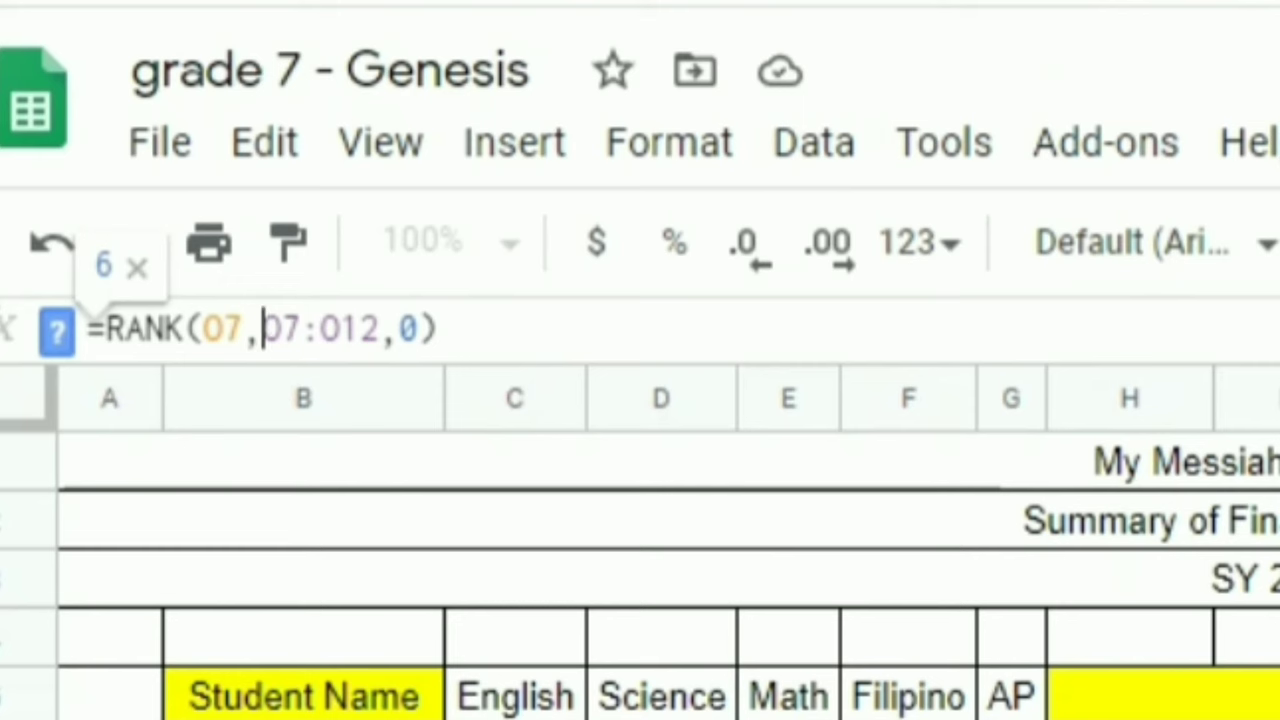
type("$")
key("Right")
type("$")
key("Right")
key("Right")
type("$")
key("Right")
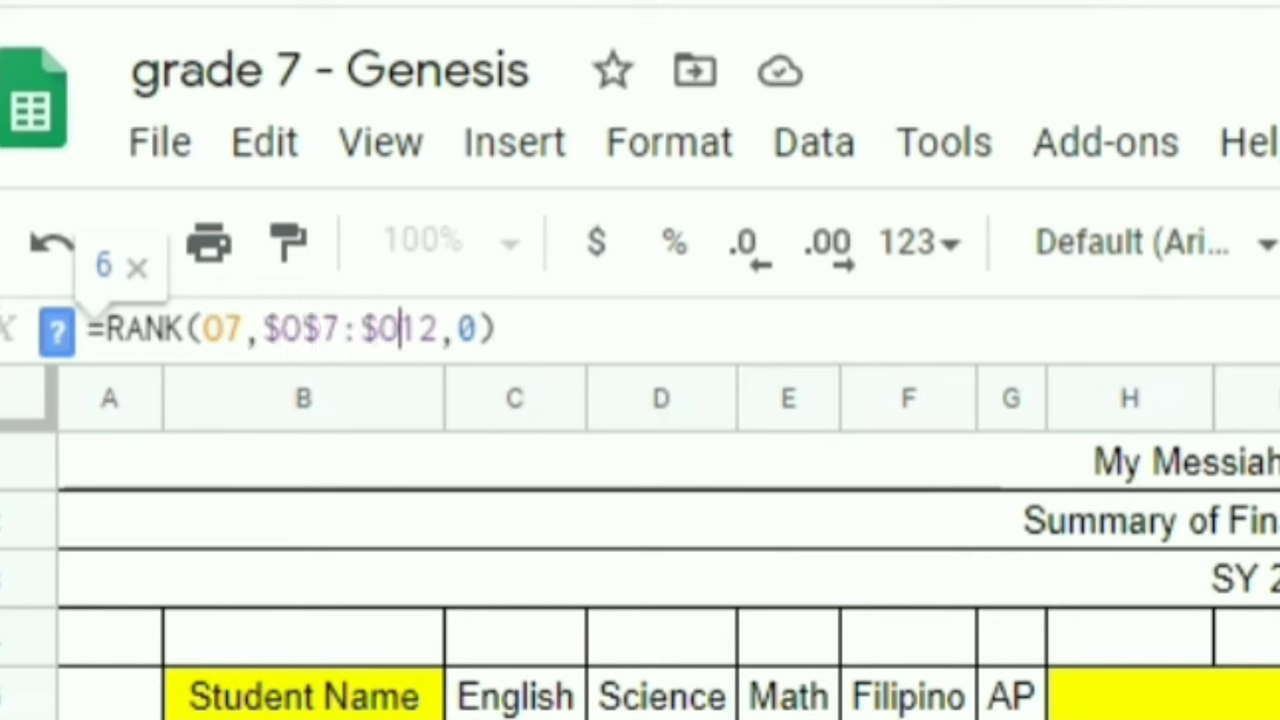
type("$")
key("Return")
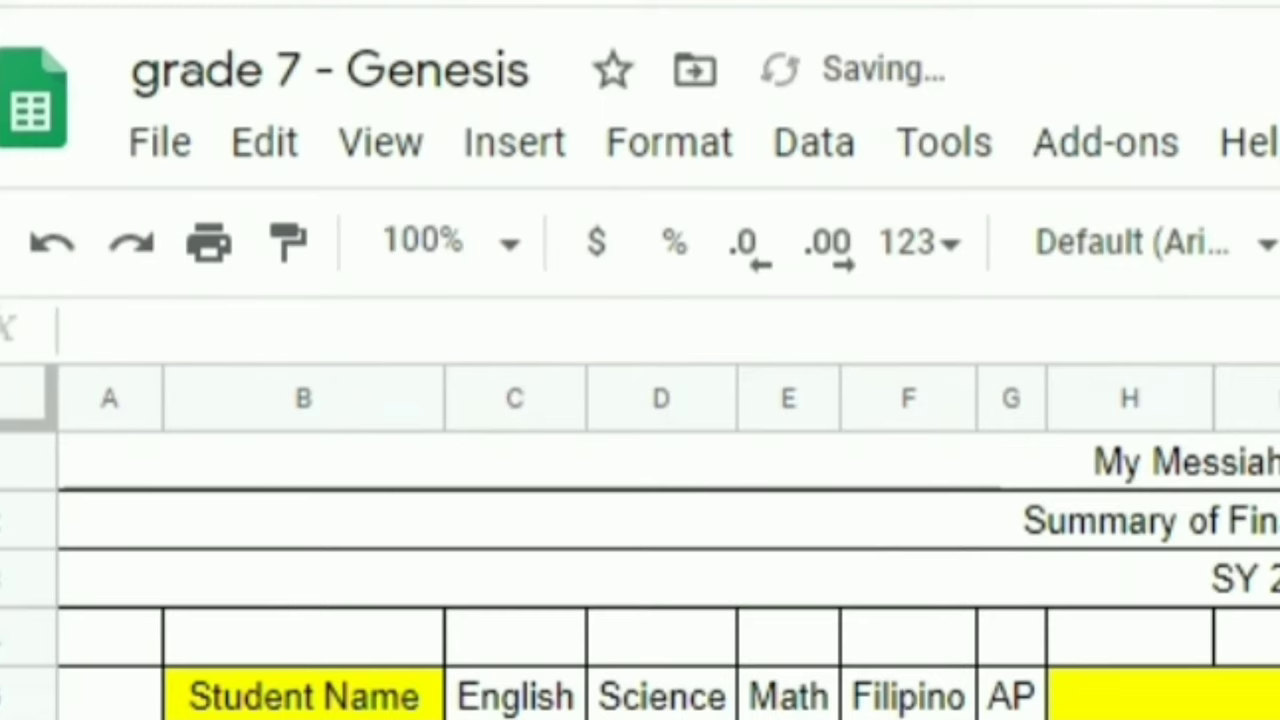
Fill the rank formula from P7 down through P12 for all six students
left_click(646, 293)
left_click_drag(721, 328, 715, 595)
left_click_drag(645, 620, 645, 685)
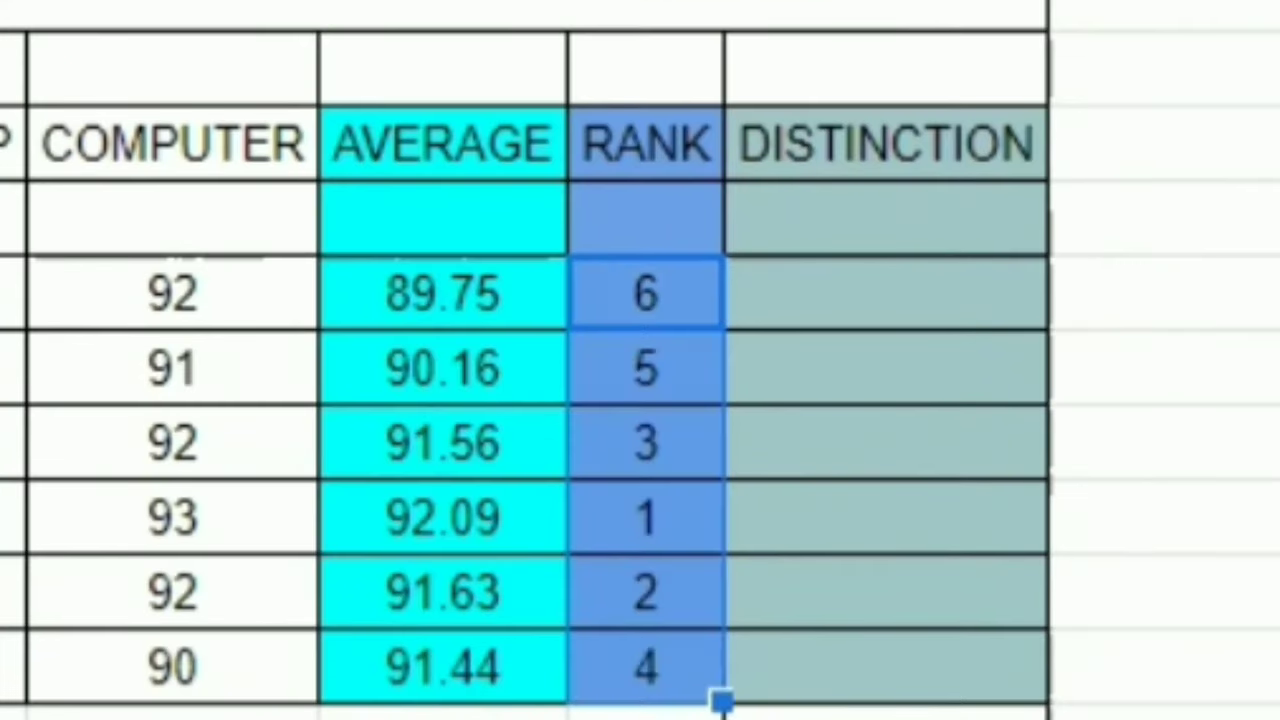
Examine the DepEd Order #36 s. 2016 table on the vlookup sheet to see which honors match the grades 90 to 100
left_click(886, 291)
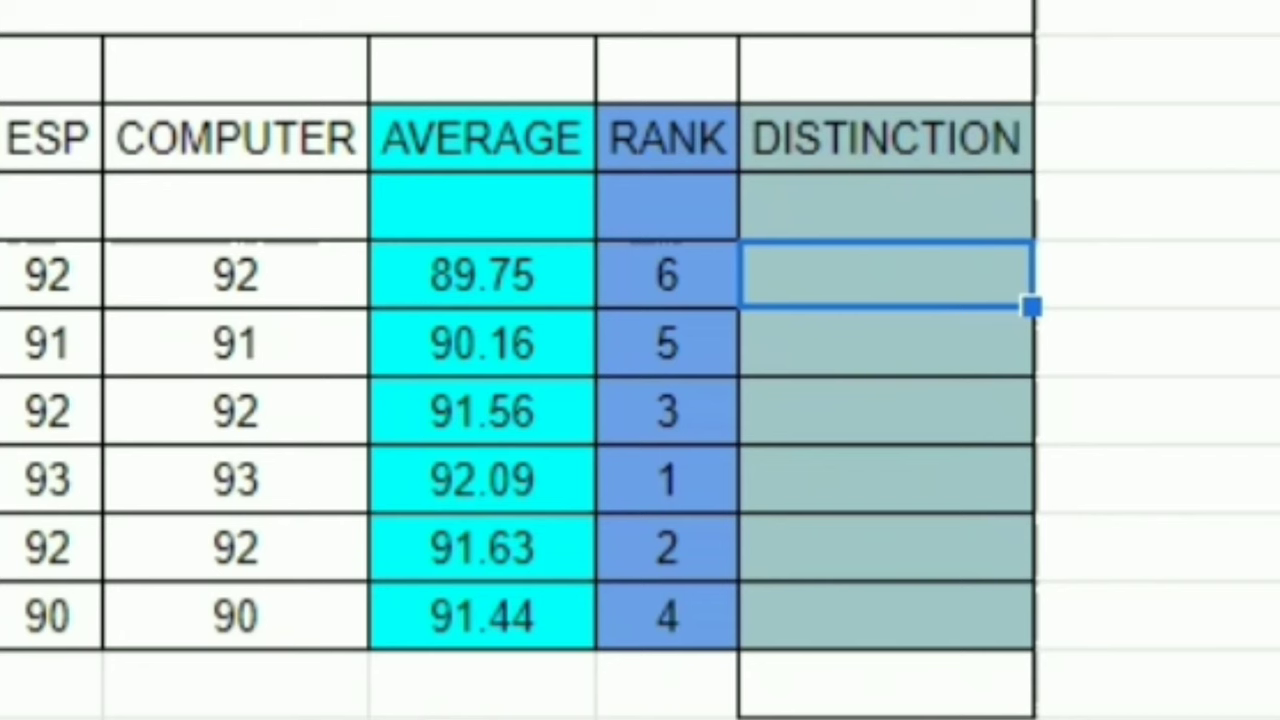
left_click(886, 343)
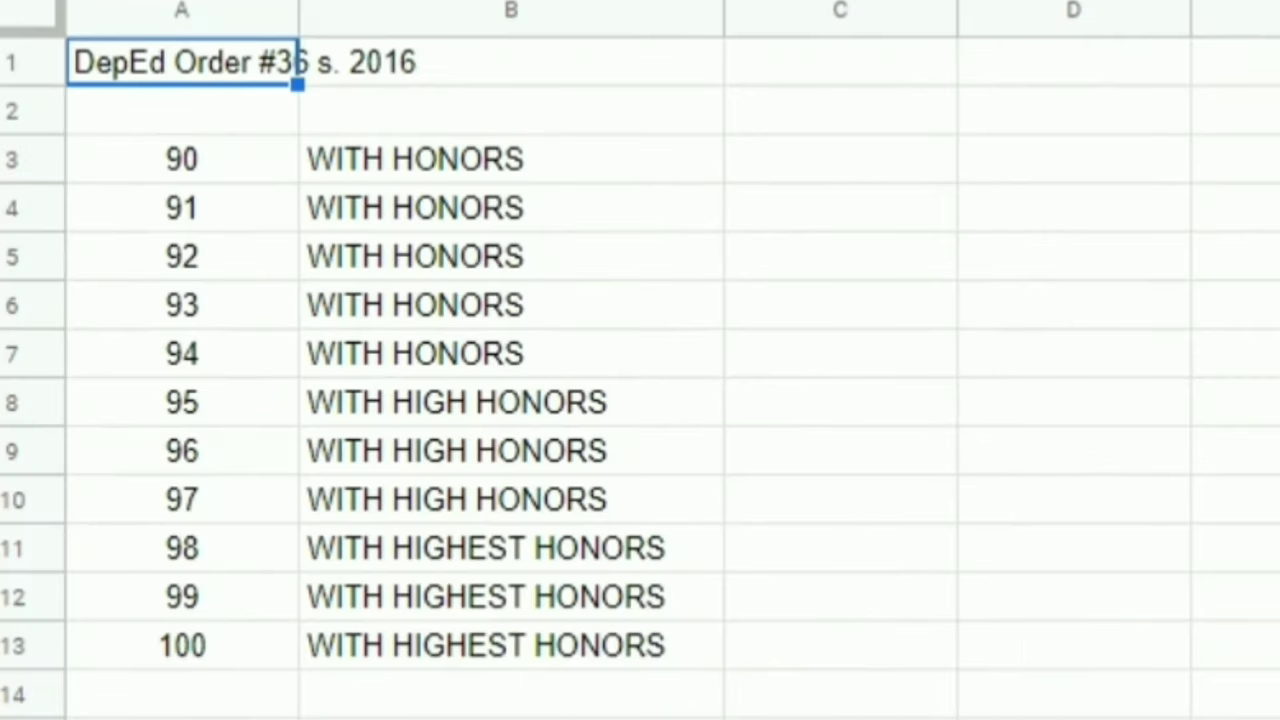
left_click(182, 208)
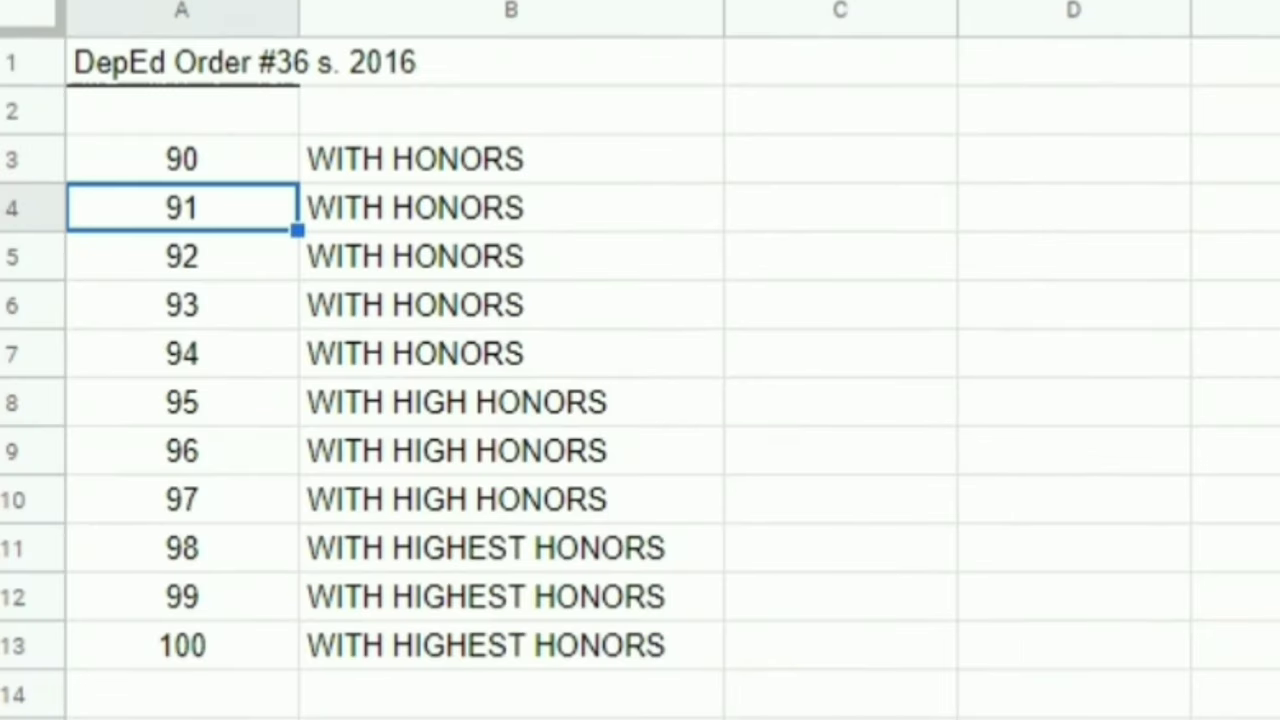
left_click(182, 62)
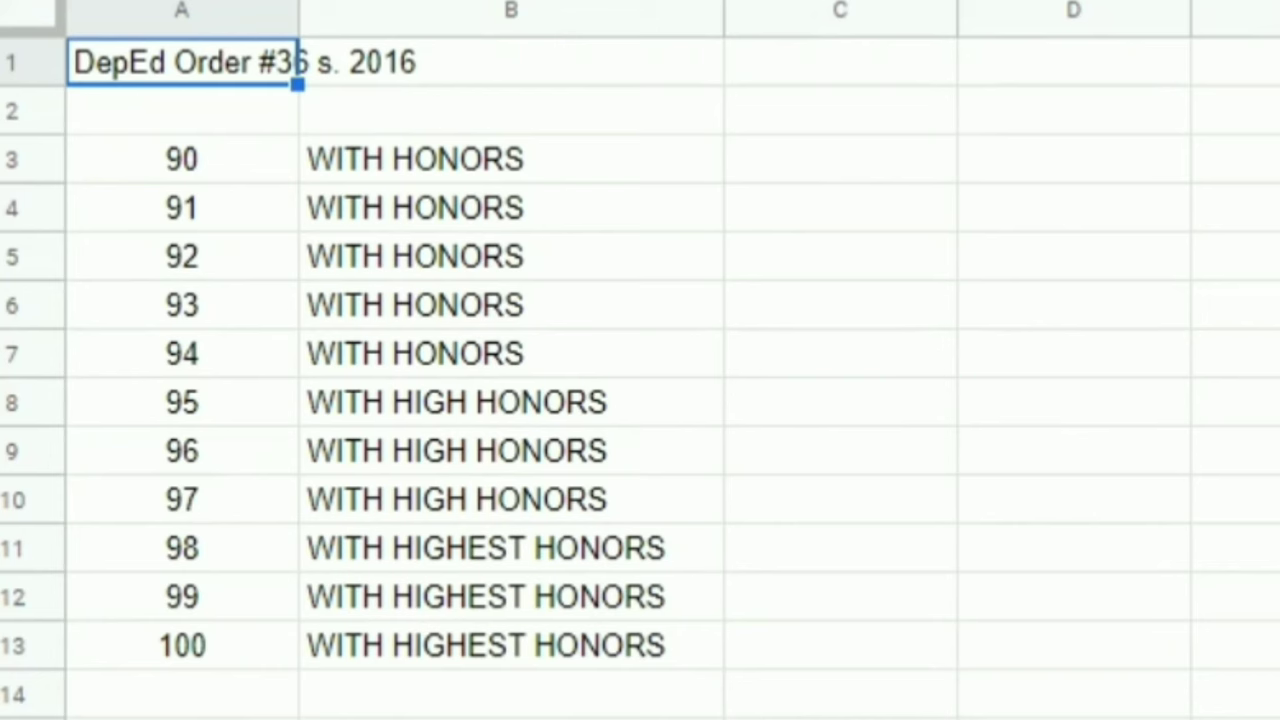
left_click(511, 62)
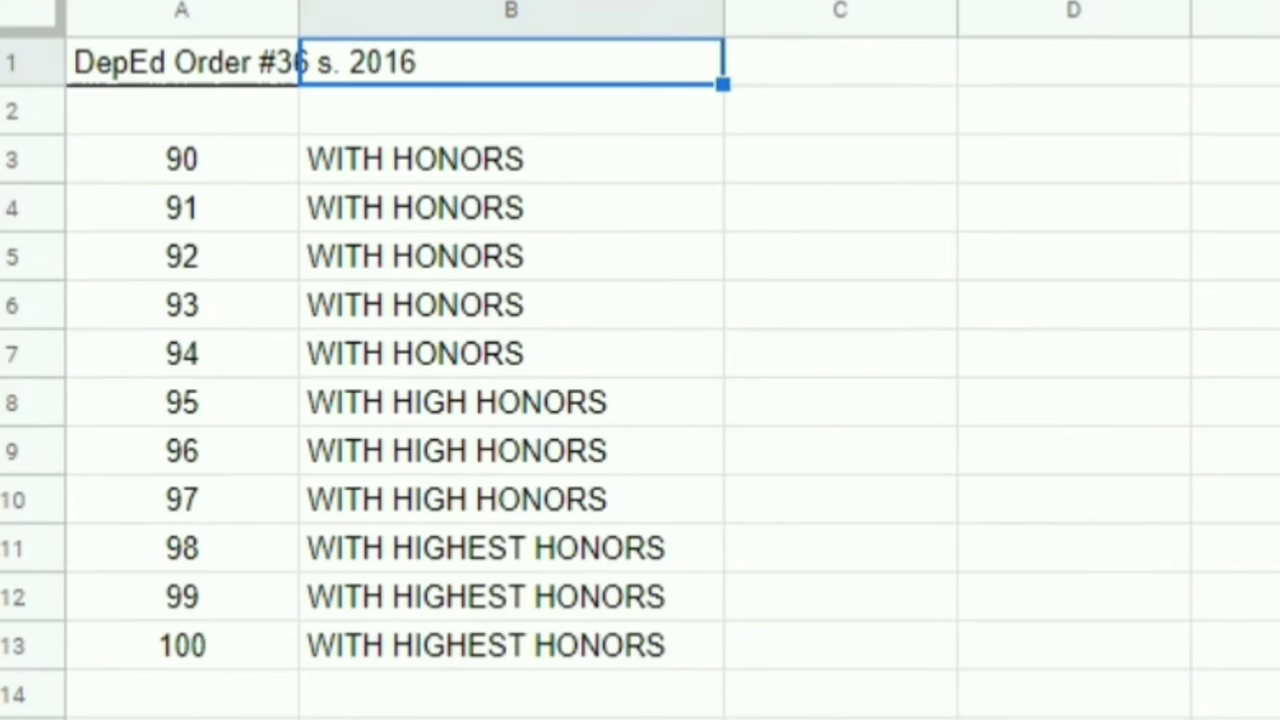
left_click(182, 159)
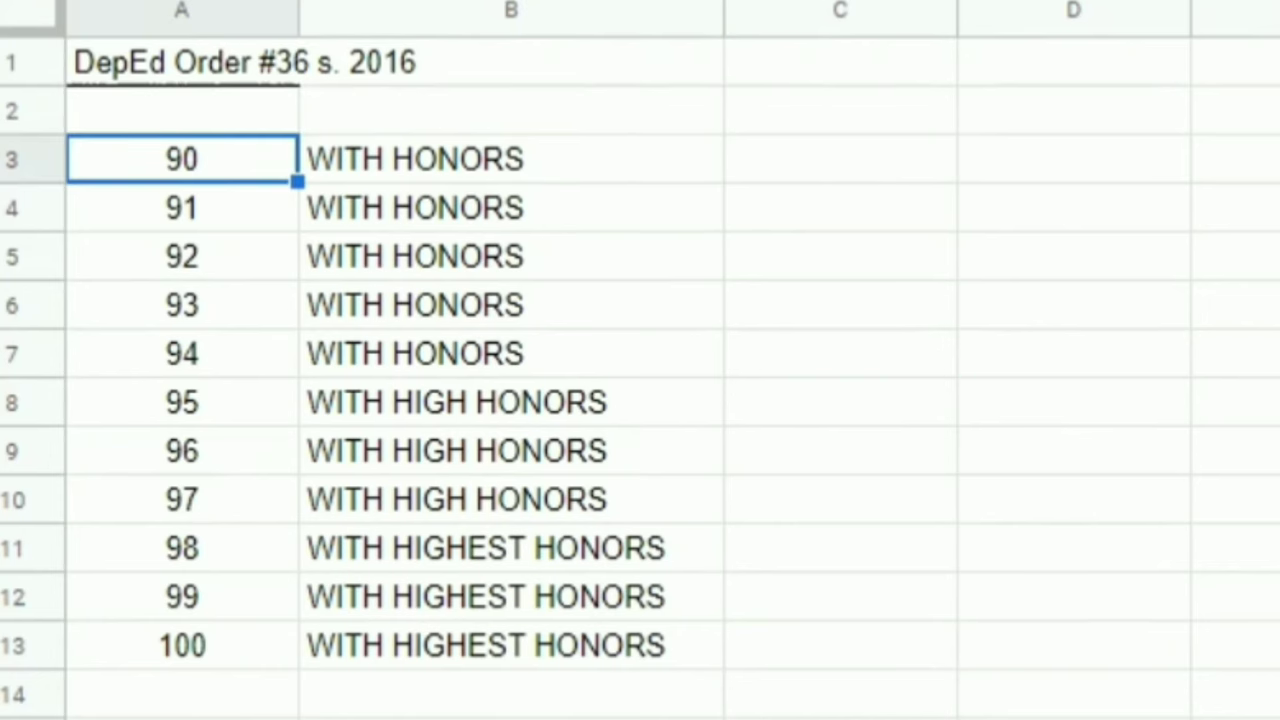
left_click(182, 354)
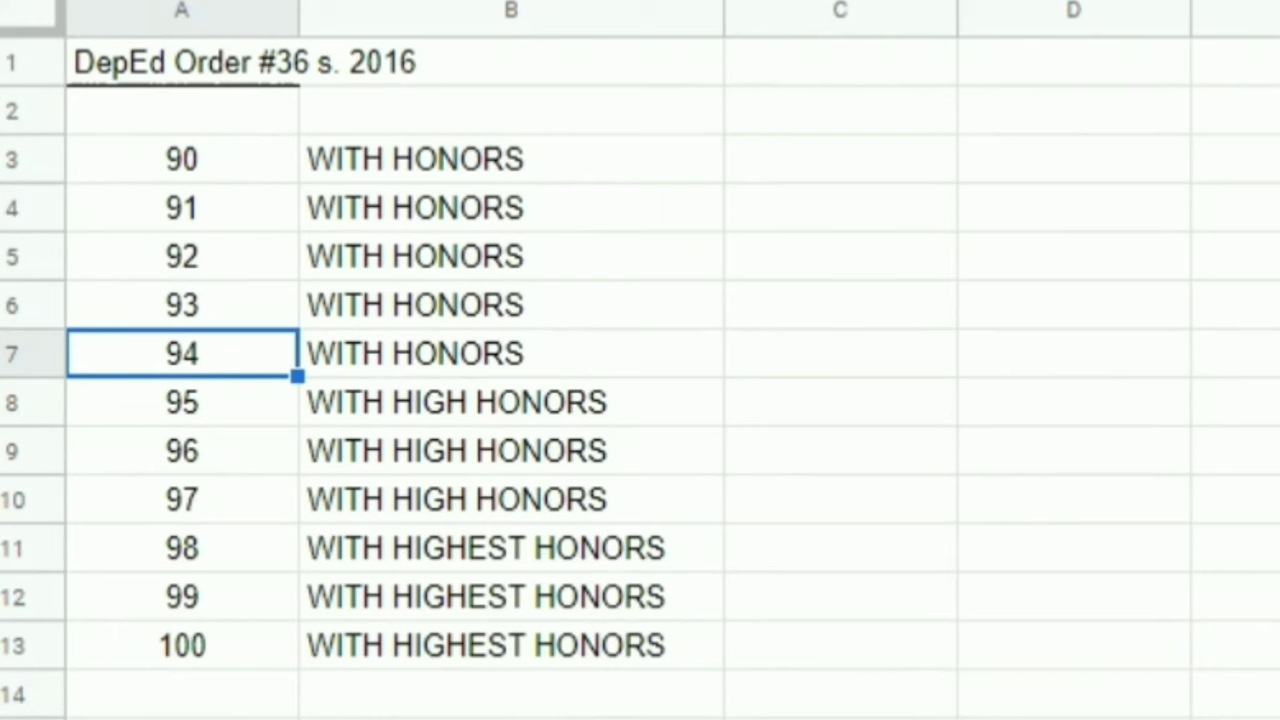
left_click(182, 402)
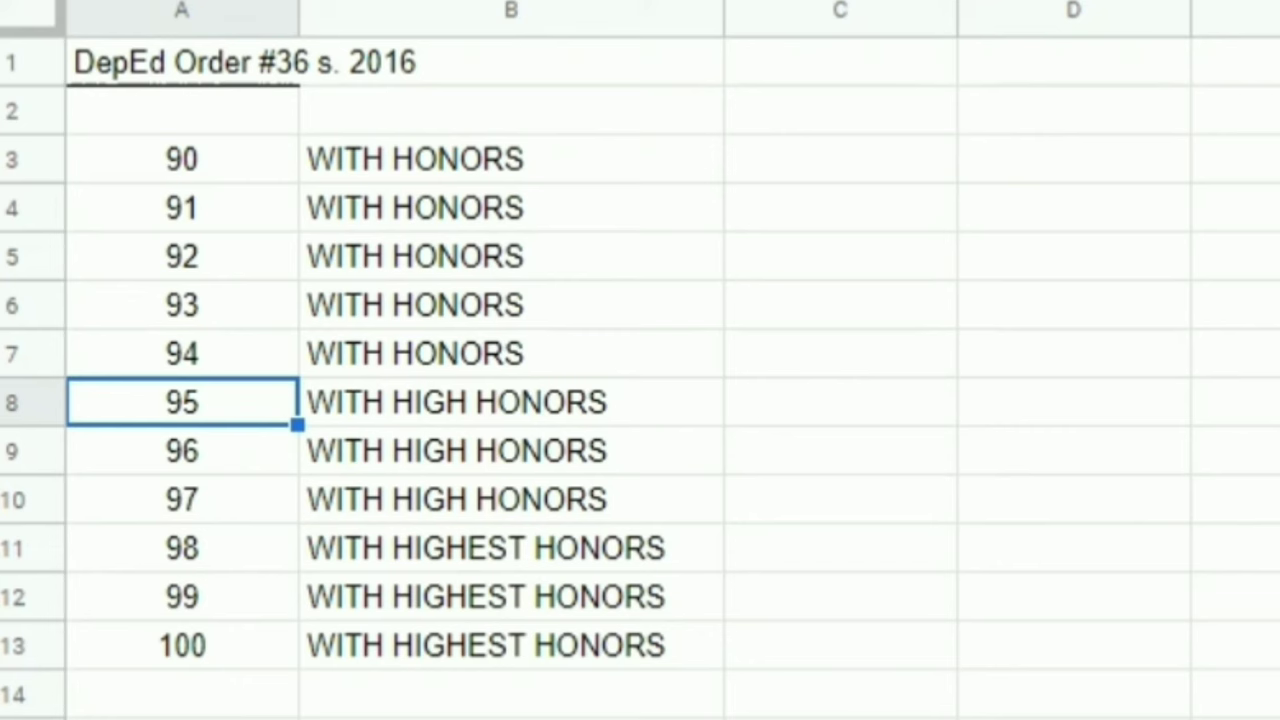
left_click(182, 548)
left_click(182, 646)
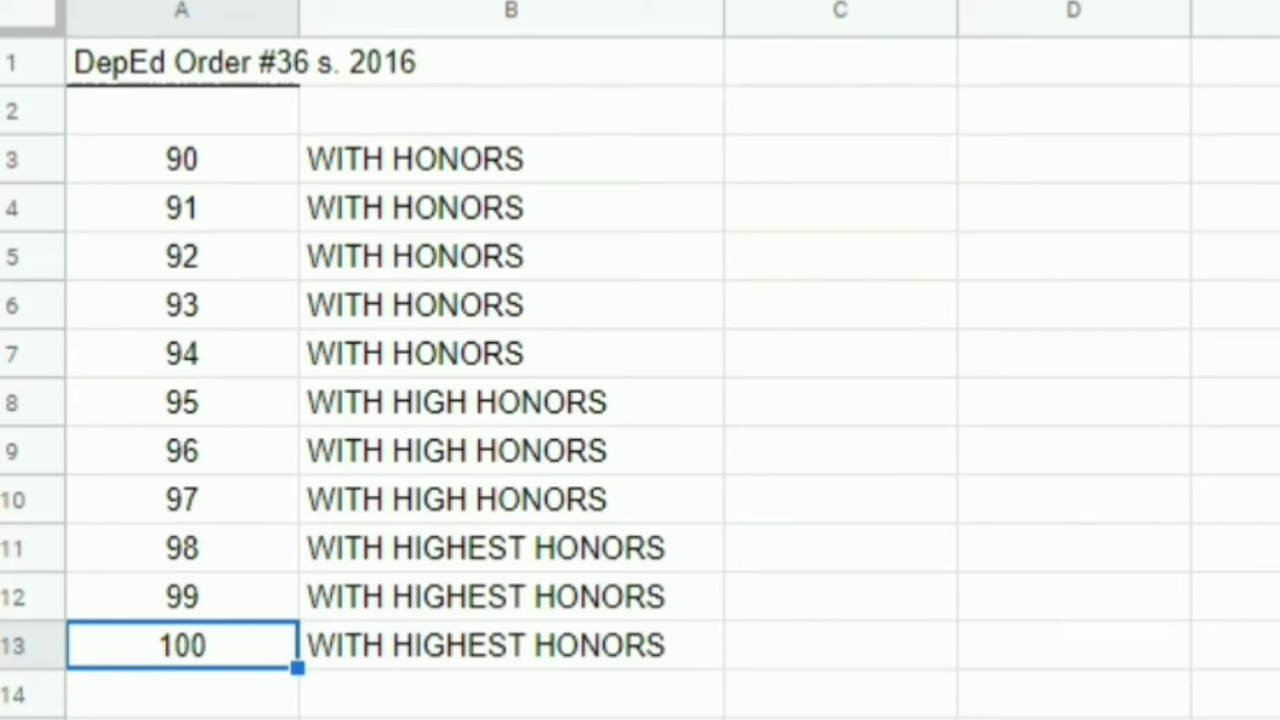
left_click(182, 159)
left_click_drag(182, 159, 510, 645)
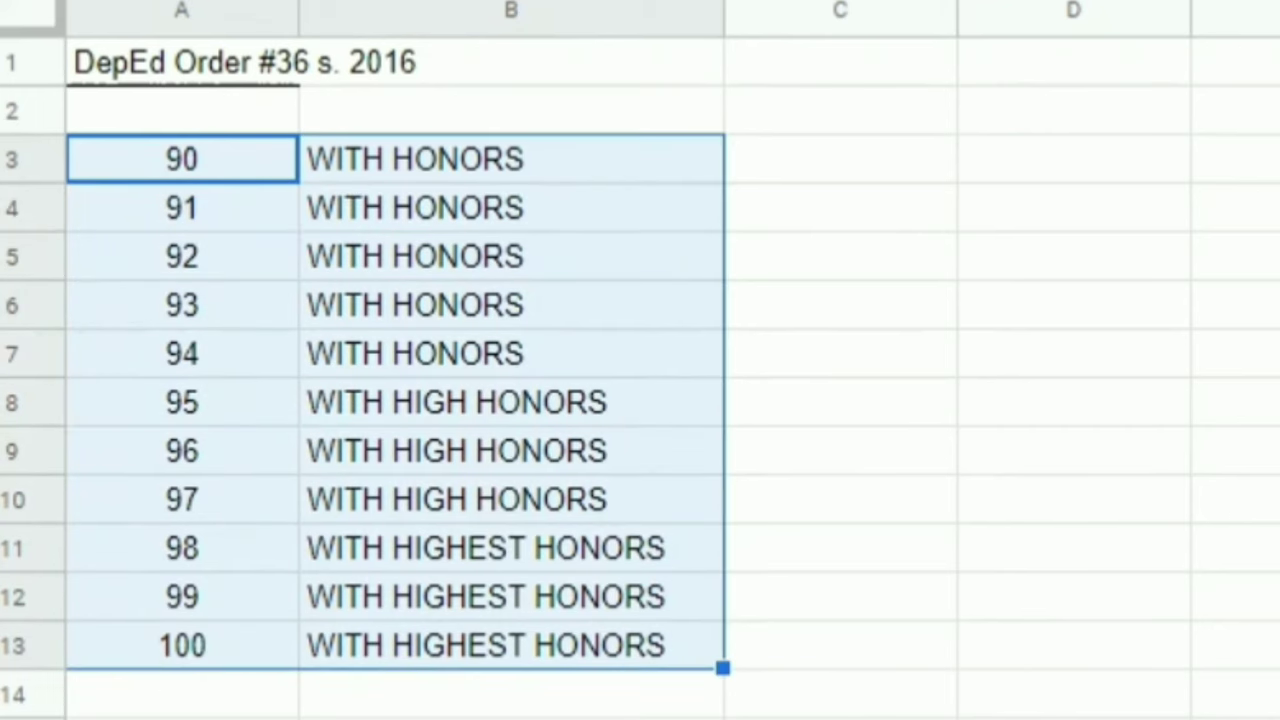
left_click(840, 694)
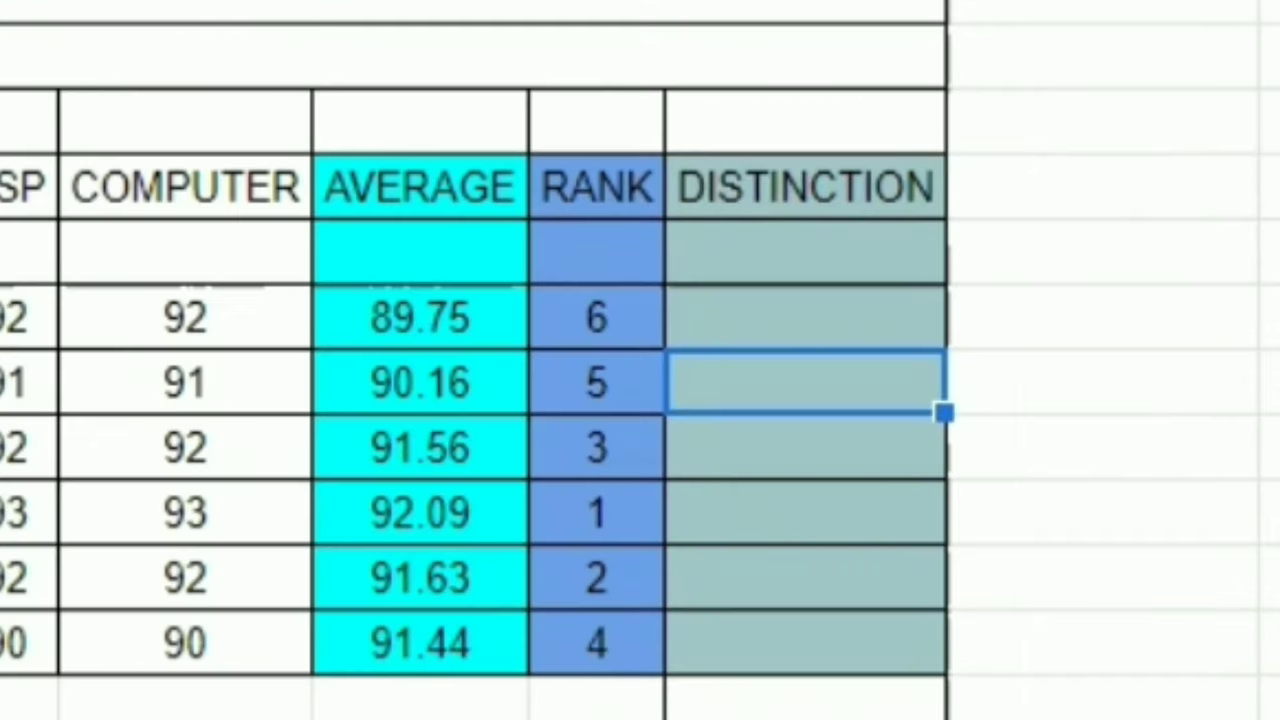
Enter =VLOOKUP(O7,vlookup!A3:B13,2) in Q7 to look up student 1's distinction from the average
left_click(805, 318)
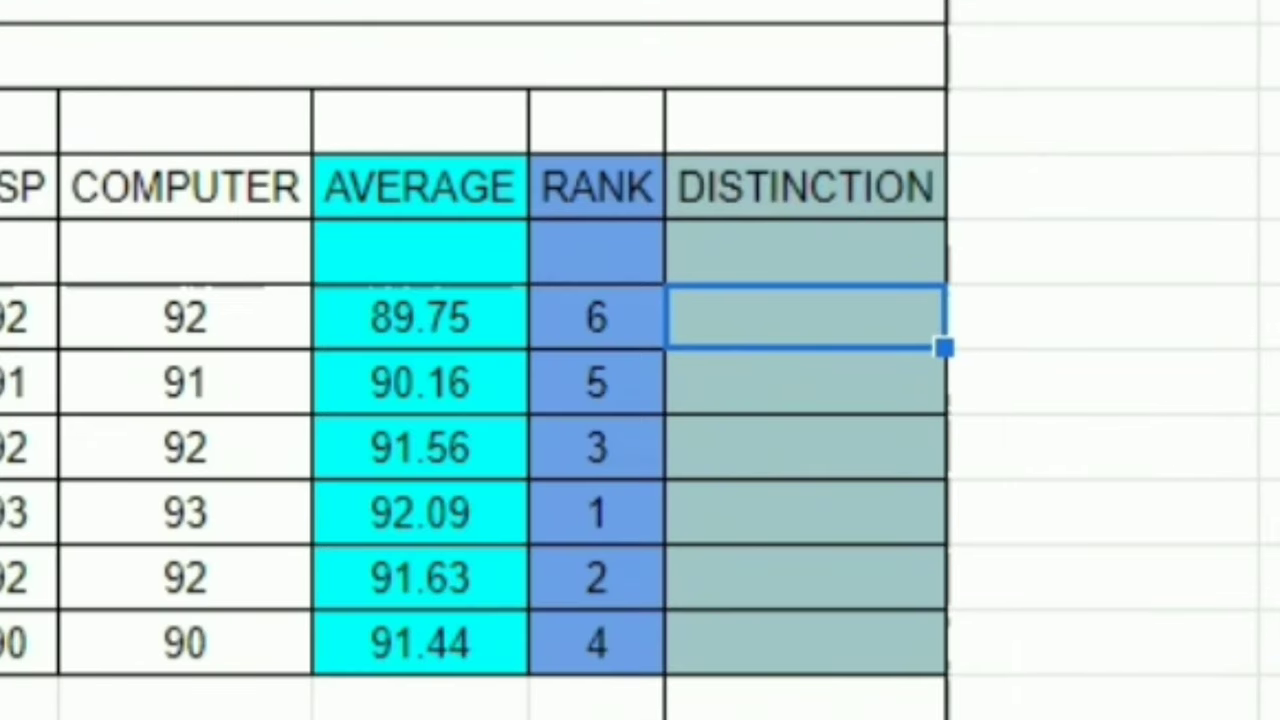
type("=")
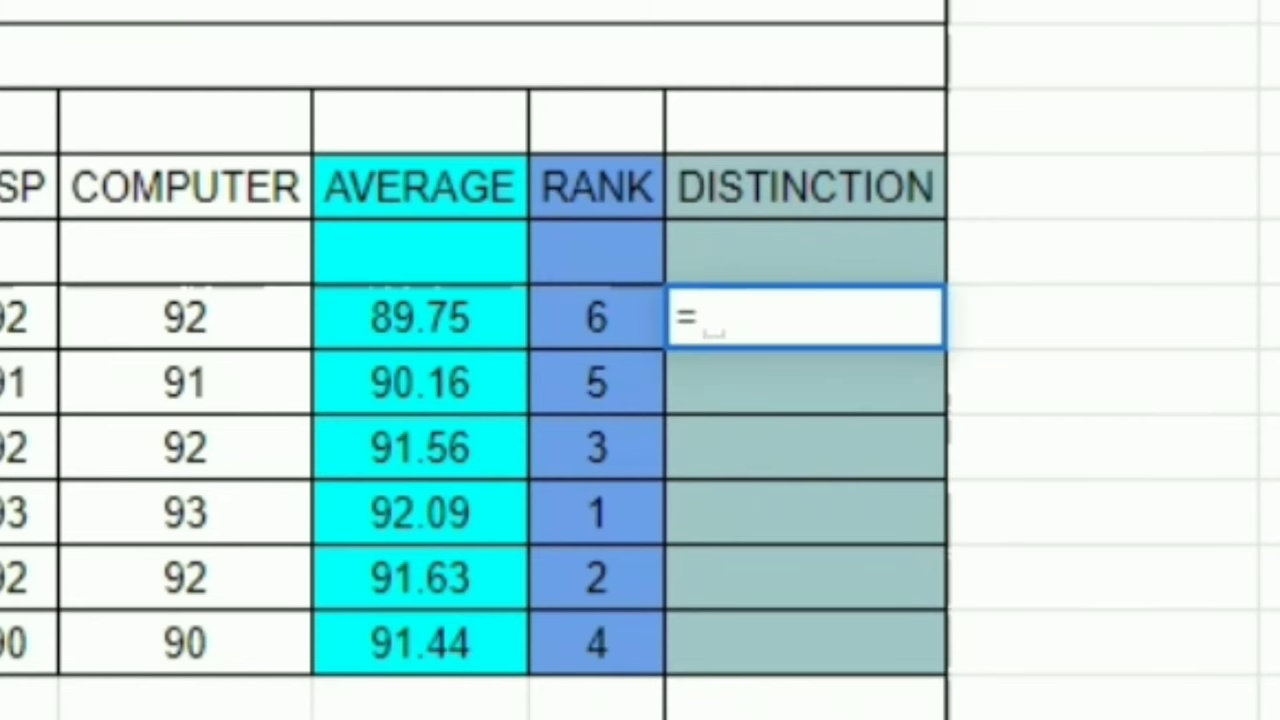
type("vl")
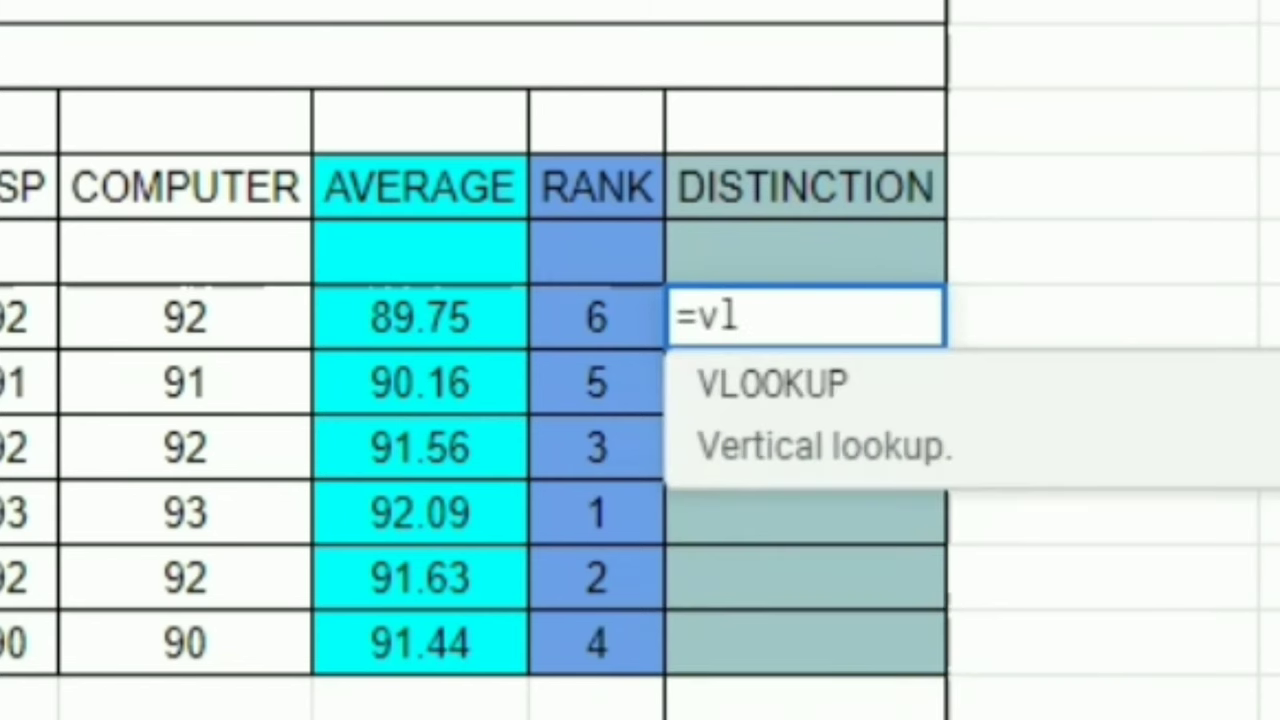
key("Tab")
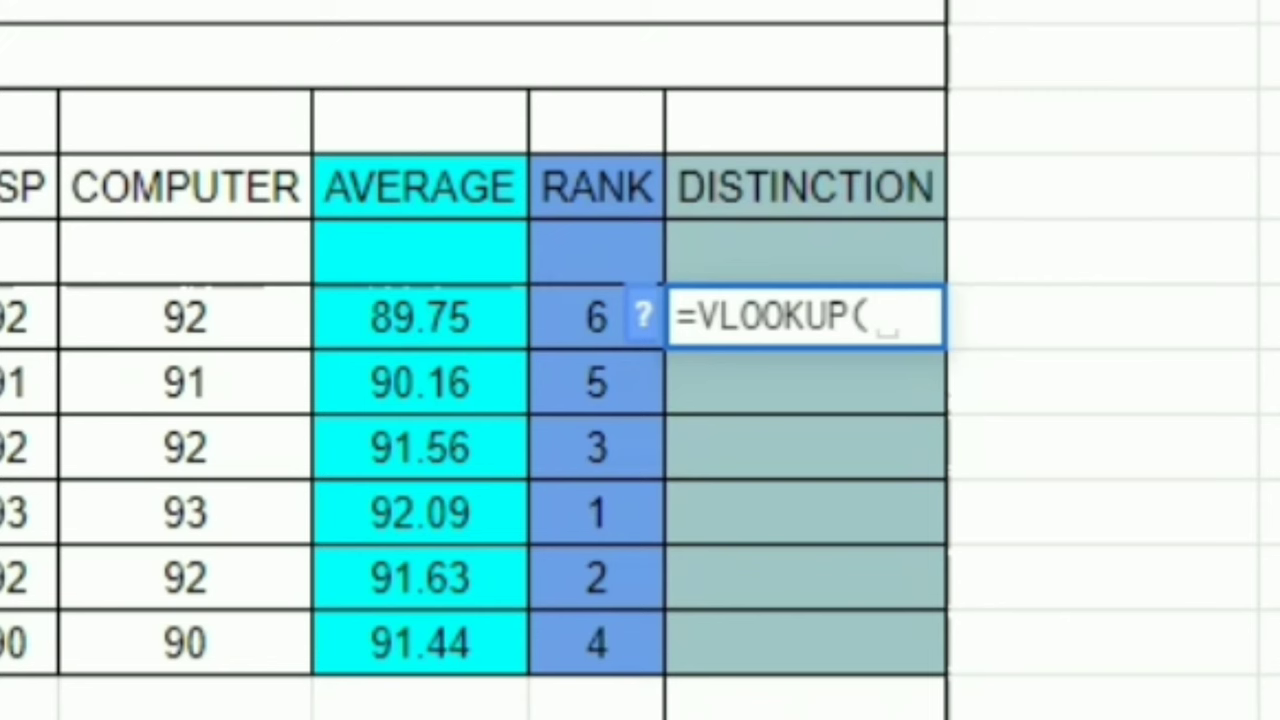
left_click(420, 317)
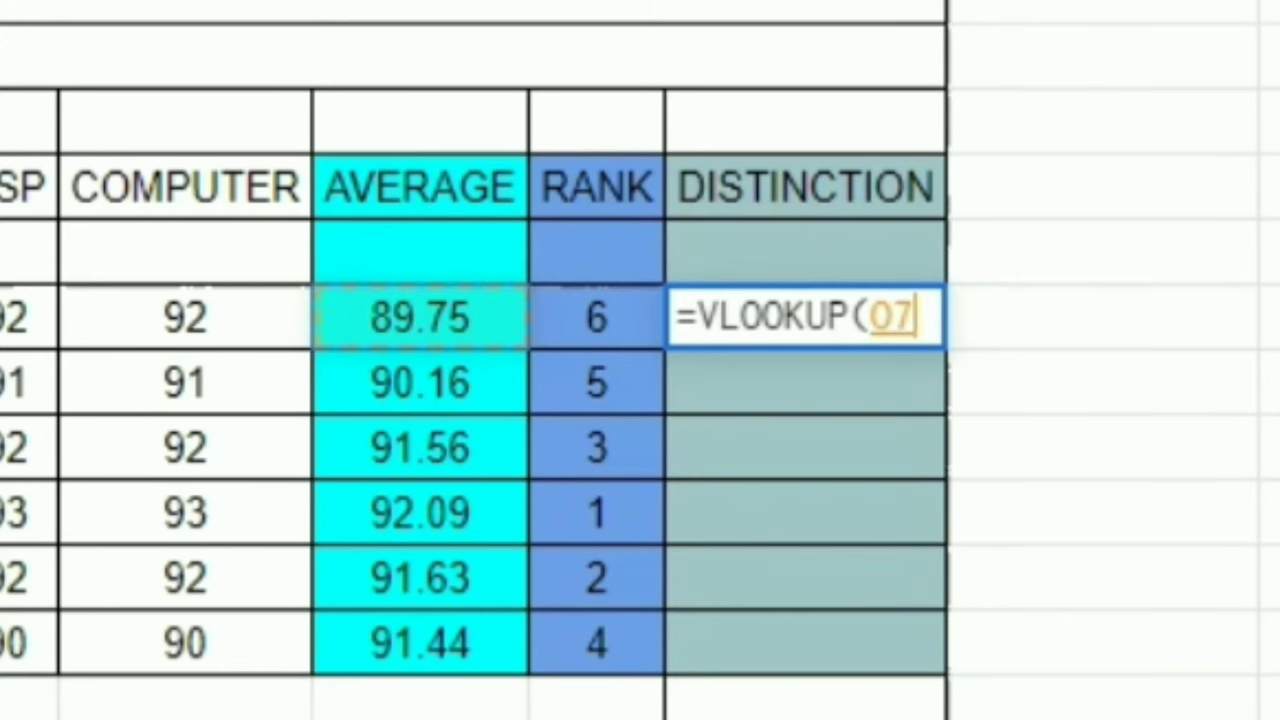
type(",")
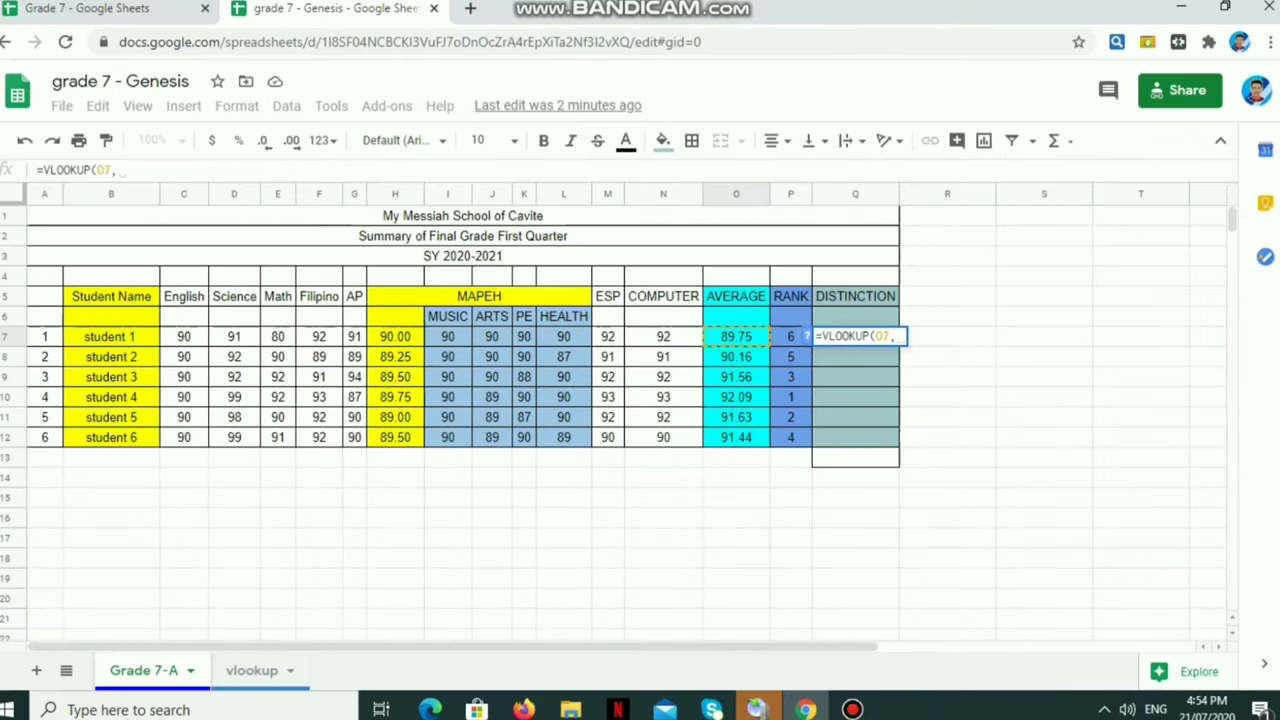
left_click(252, 671)
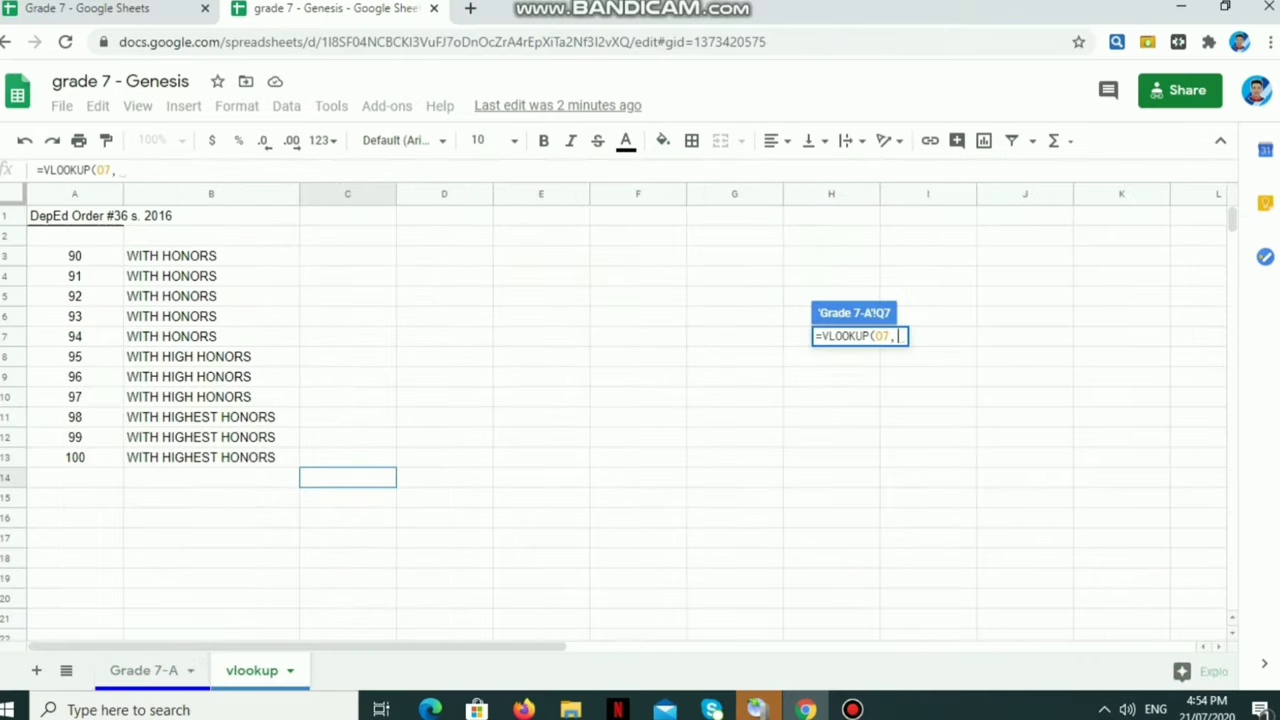
left_click_drag(75, 256, 211, 457)
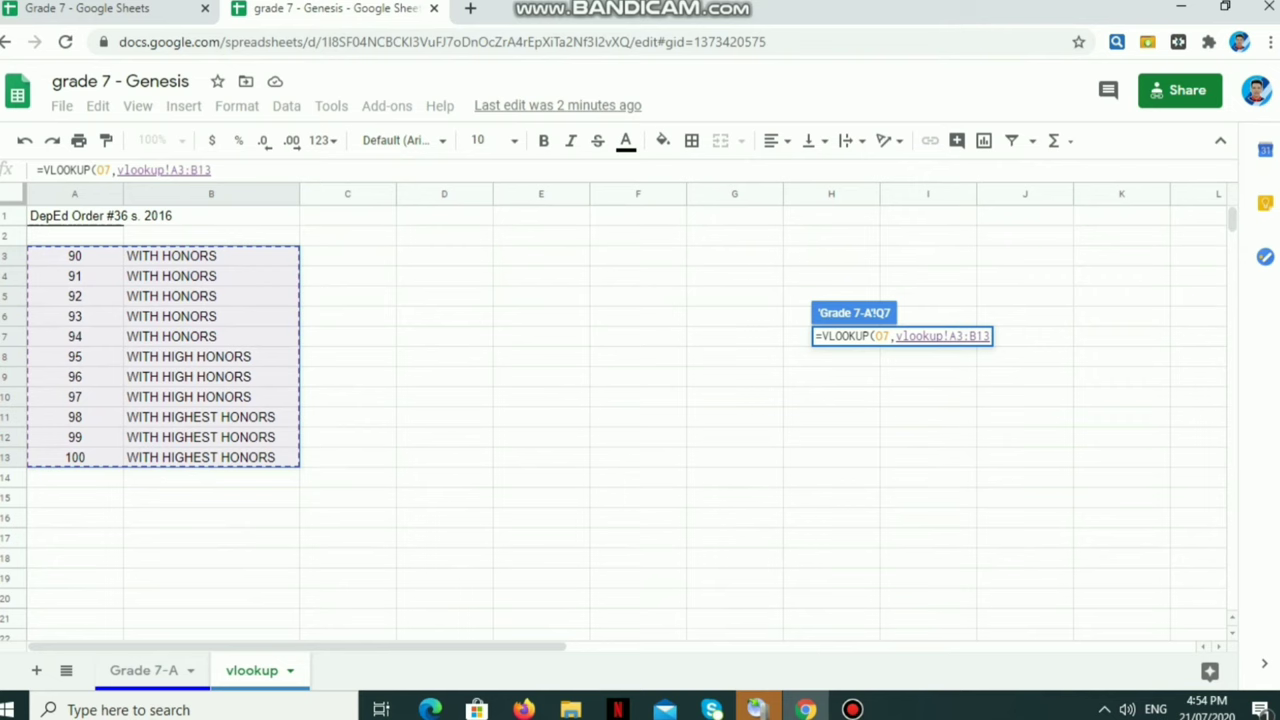
type(",")
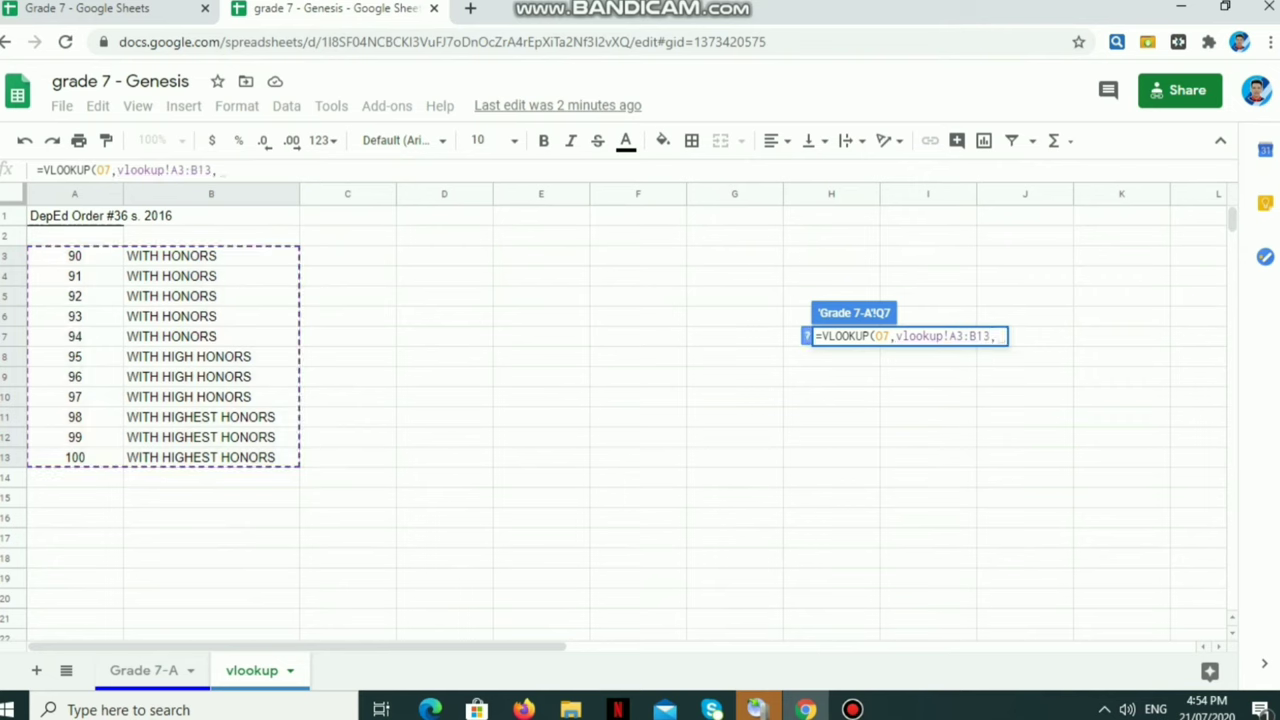
type("2)")
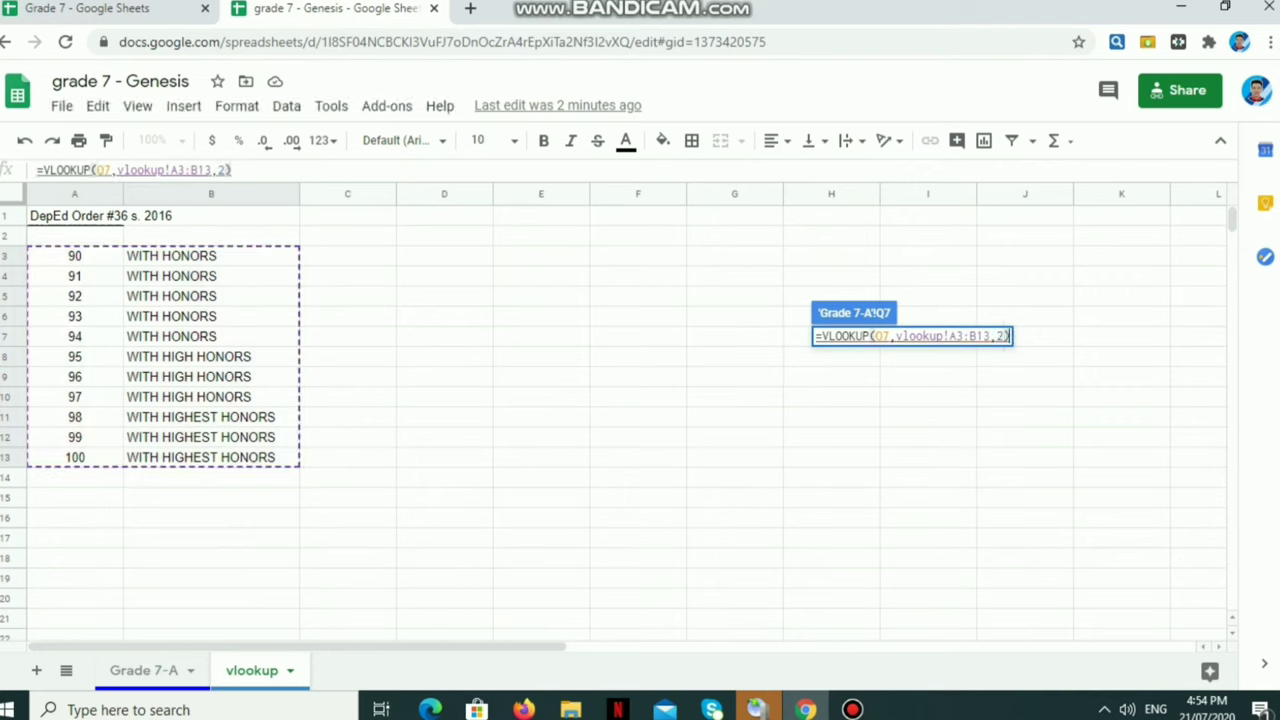
key("Return")
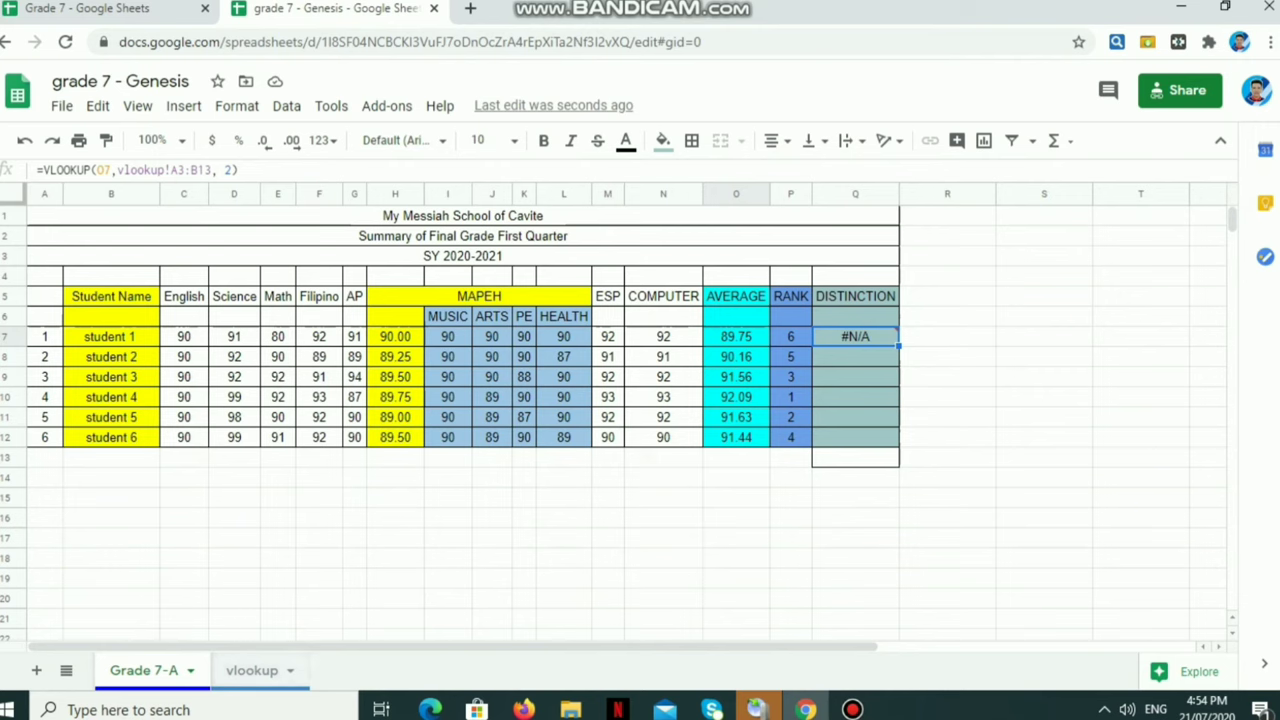
Set student 1's COMPUTER grade in N7 to 95 and widen the DISTINCTION column to fit its text
key("Left")
key("Left")
key("Left")
type("95")
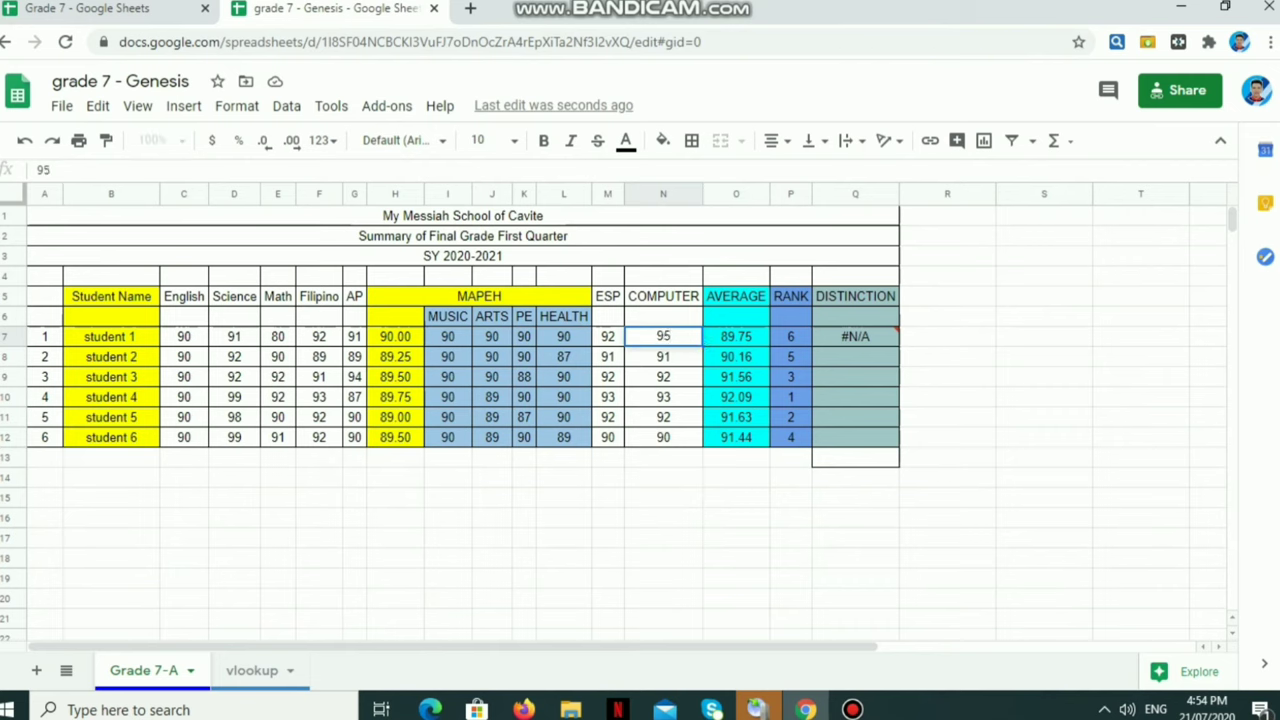
key("Return")
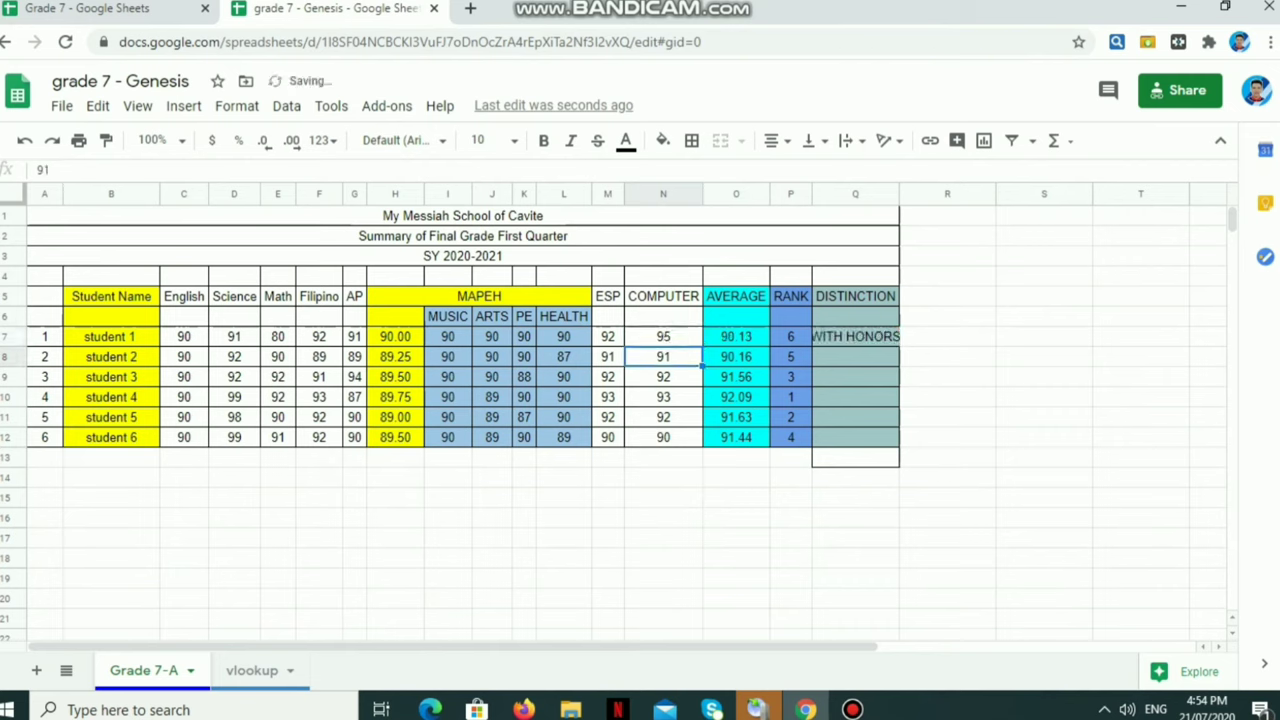
left_click_drag(897, 193, 920, 193)
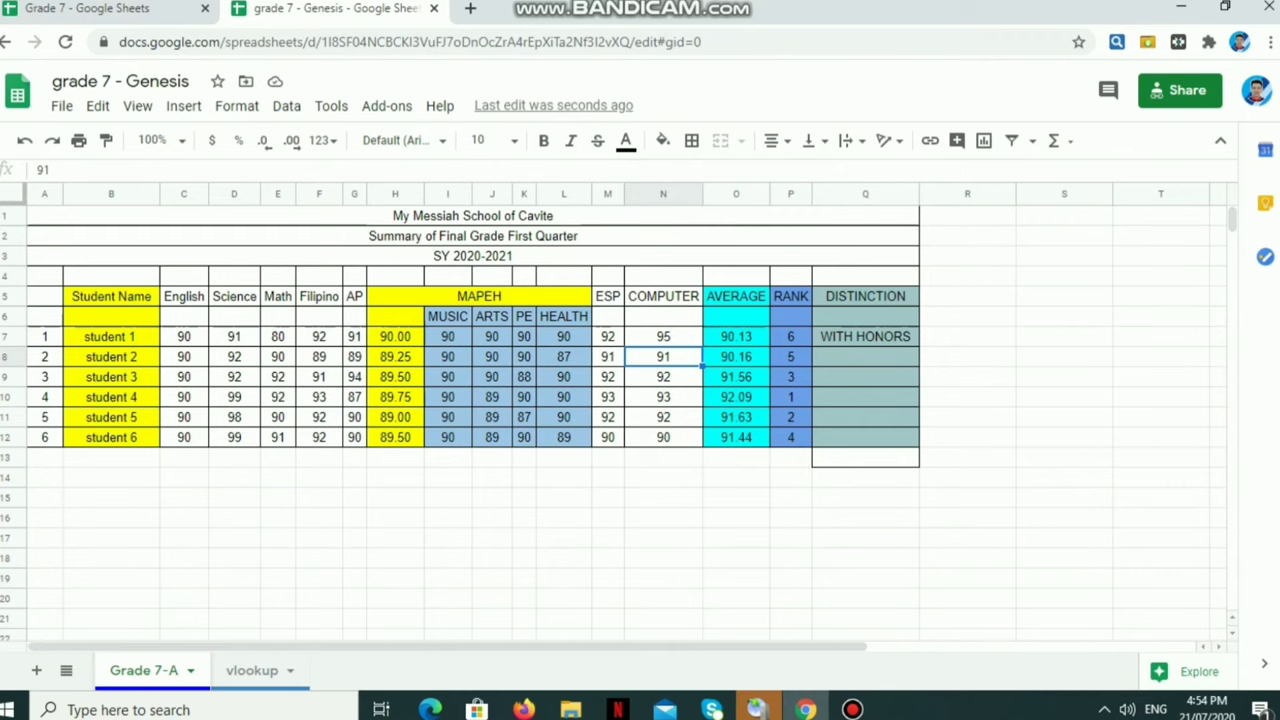
Lock the lookup table range in Q7 with absolute references so the formula reads =VLOOKUP(O7,vlookup!$A$3:$B$13, 2)
left_click(865, 337)
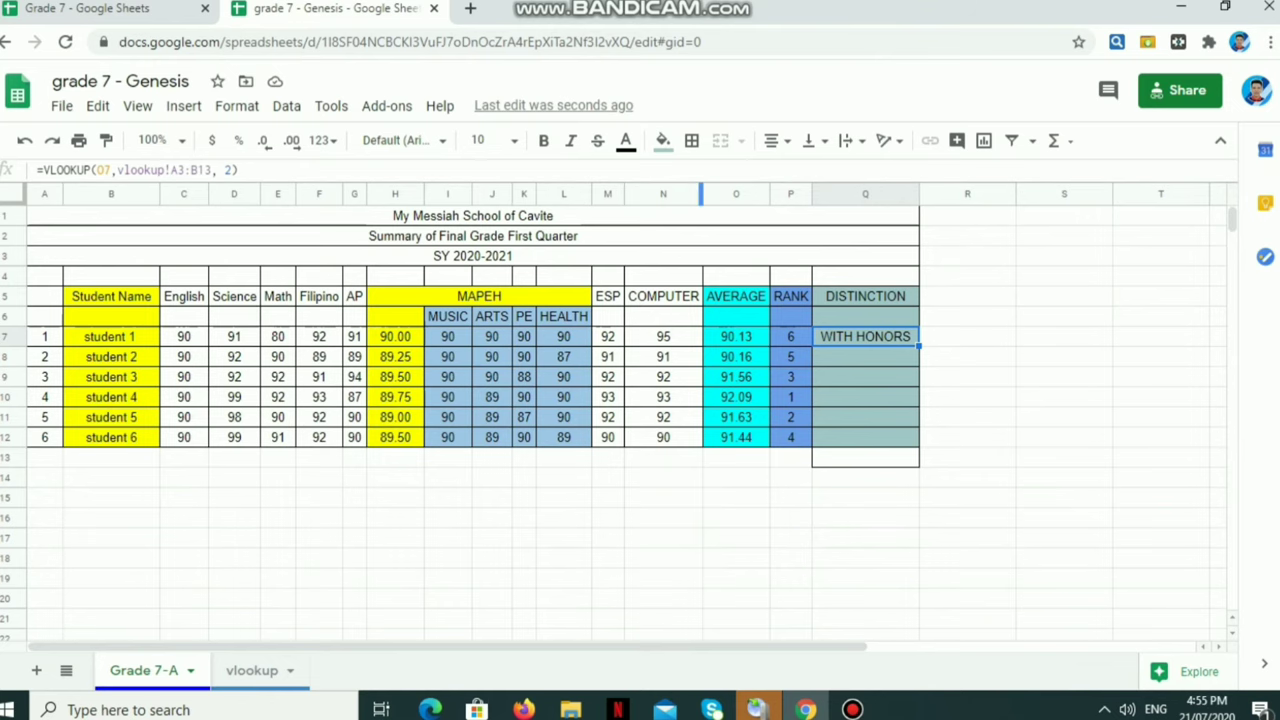
left_click(178, 170)
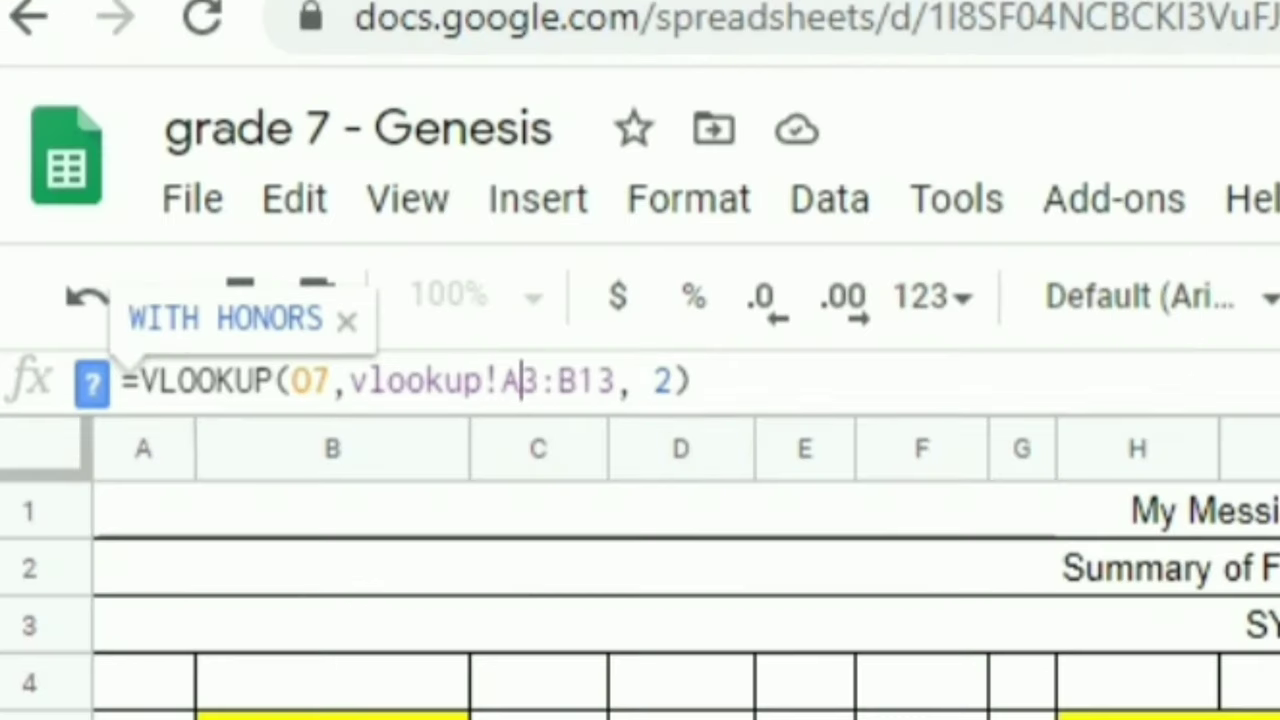
key("Left")
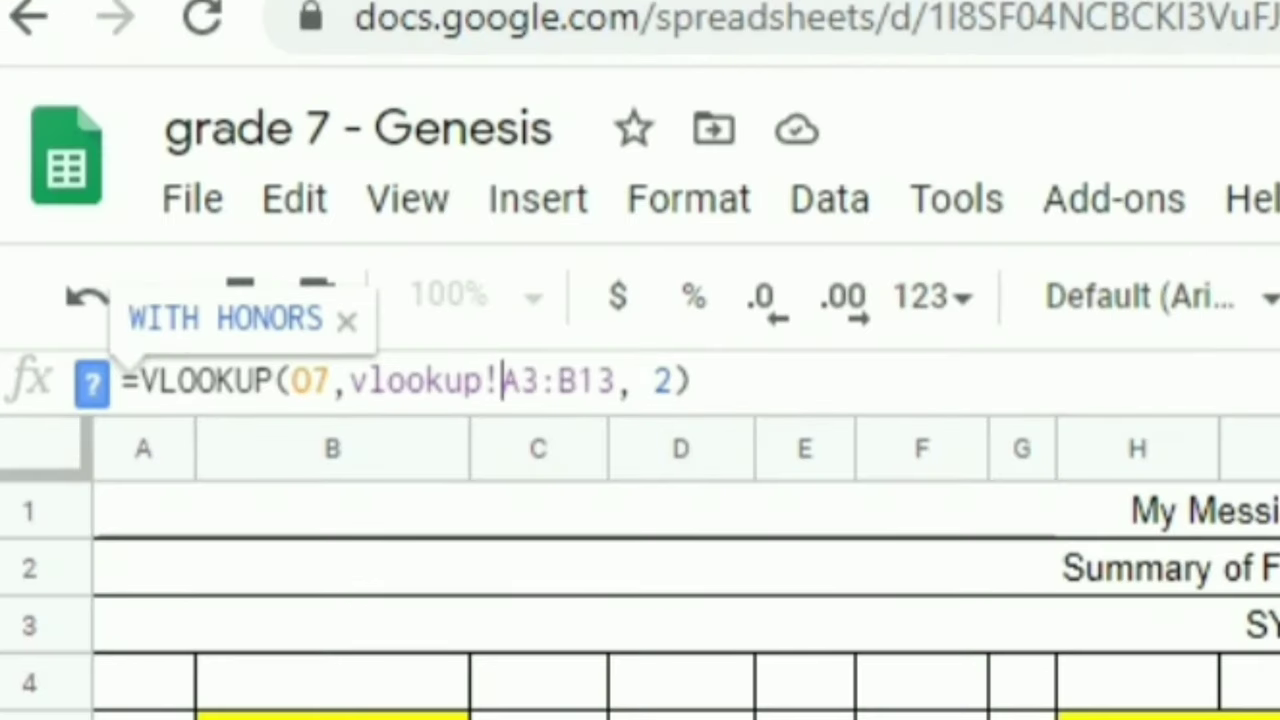
type("$")
key("Right")
type("$")
key("Right")
key("Right")
type("$")
key("Right")
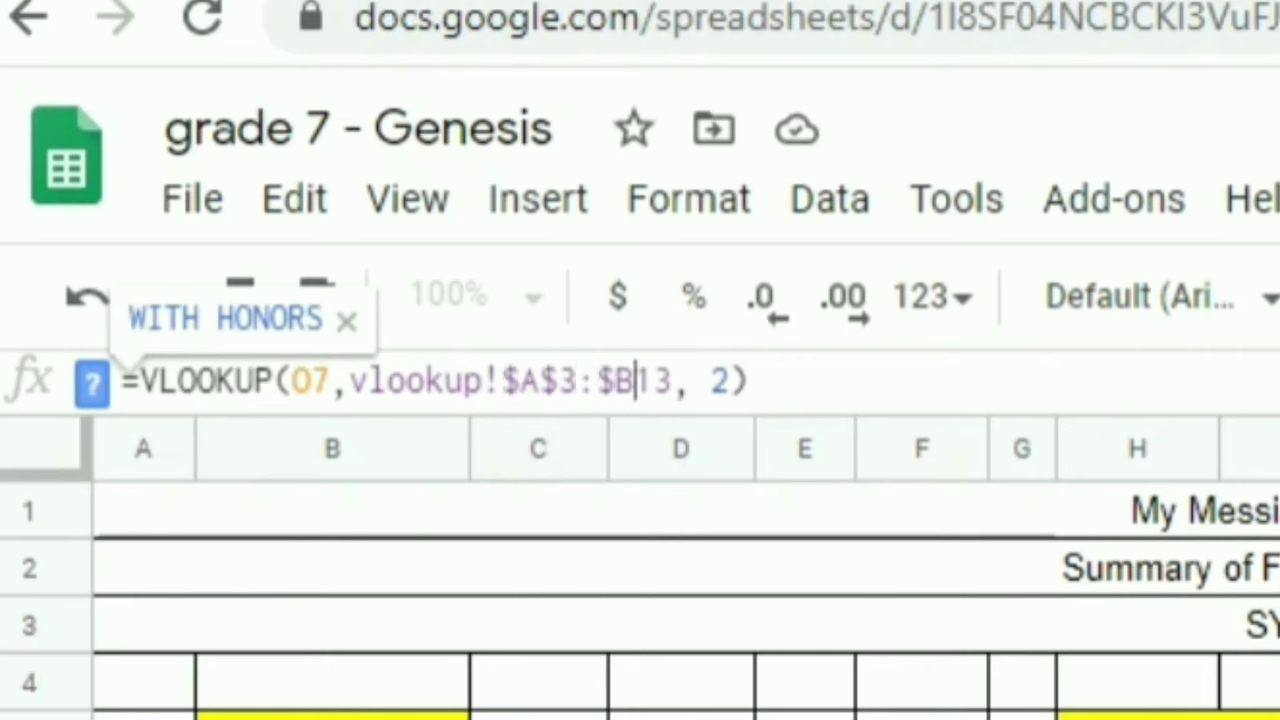
type("$")
key("Return")
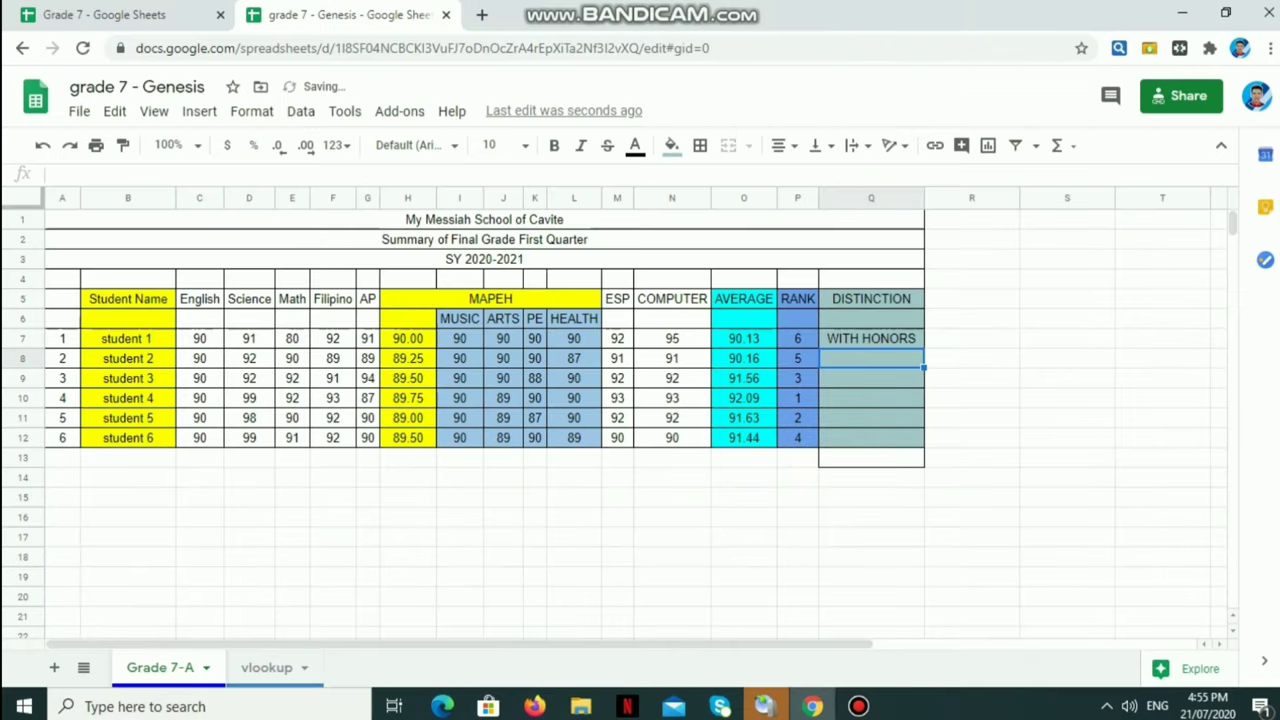
Fill the VLOOKUP formula from Q7 down through Q12 for all six students
left_click(871, 339)
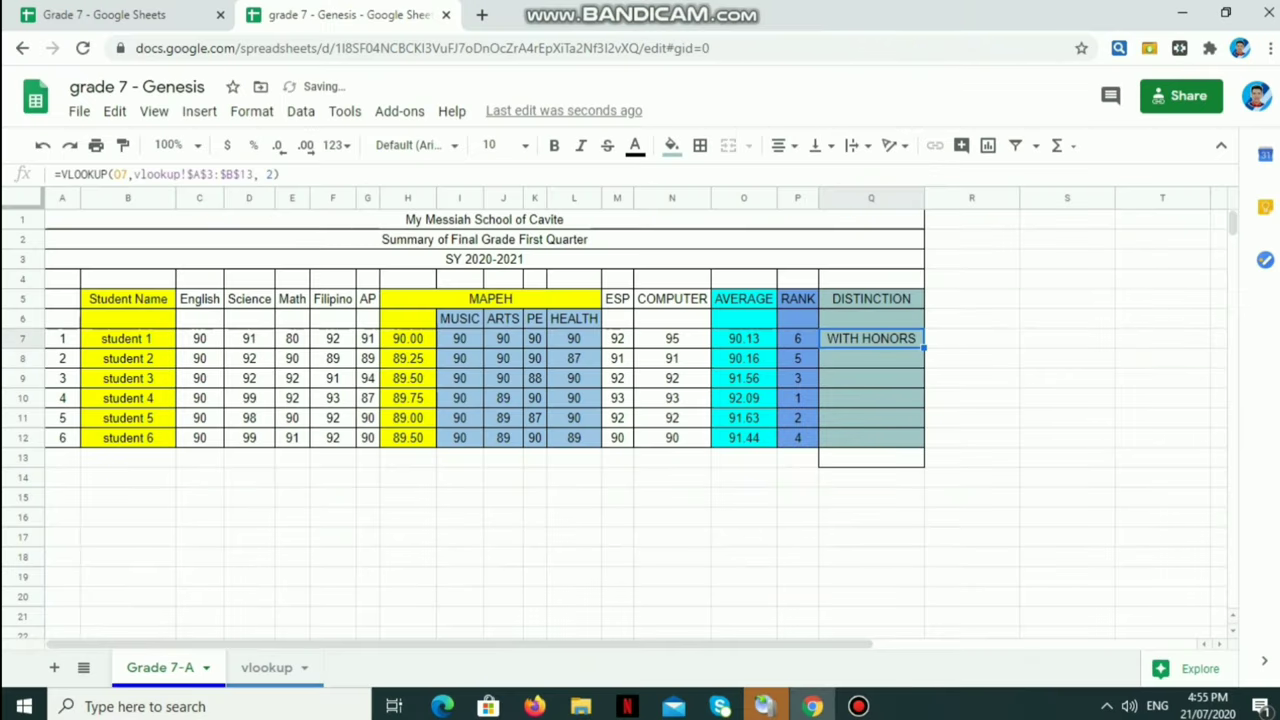
left_click_drag(924, 347, 924, 447)
left_click(972, 418)
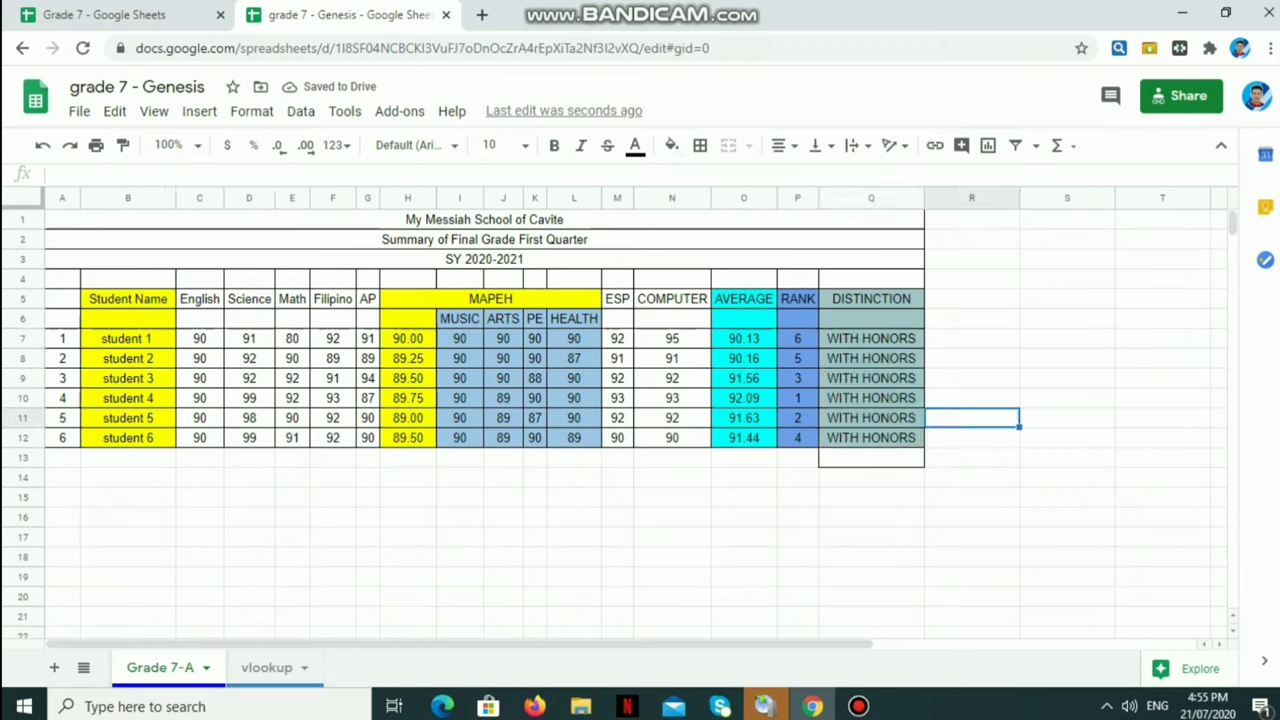
Widen the DISTINCTION column further and set student 3's COMPUTER and ESP grades to 98
left_click_drag(924, 198, 985, 198)
left_click(672, 378)
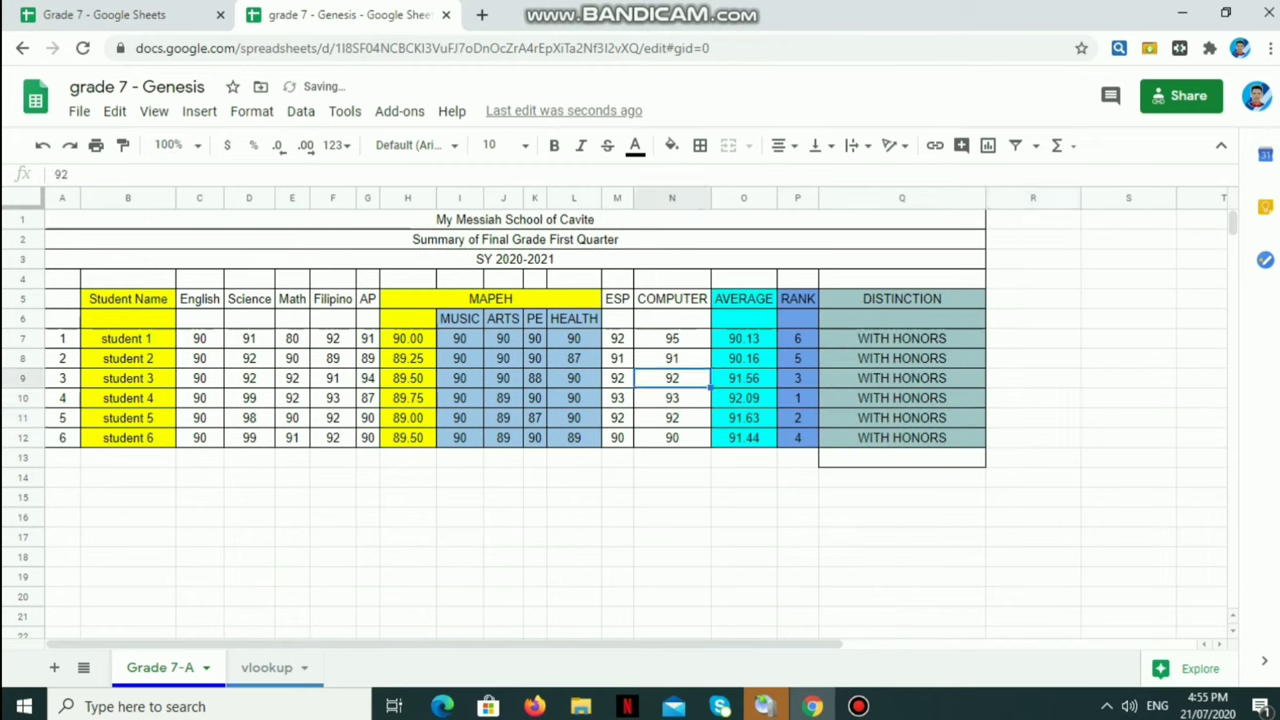
type("98")
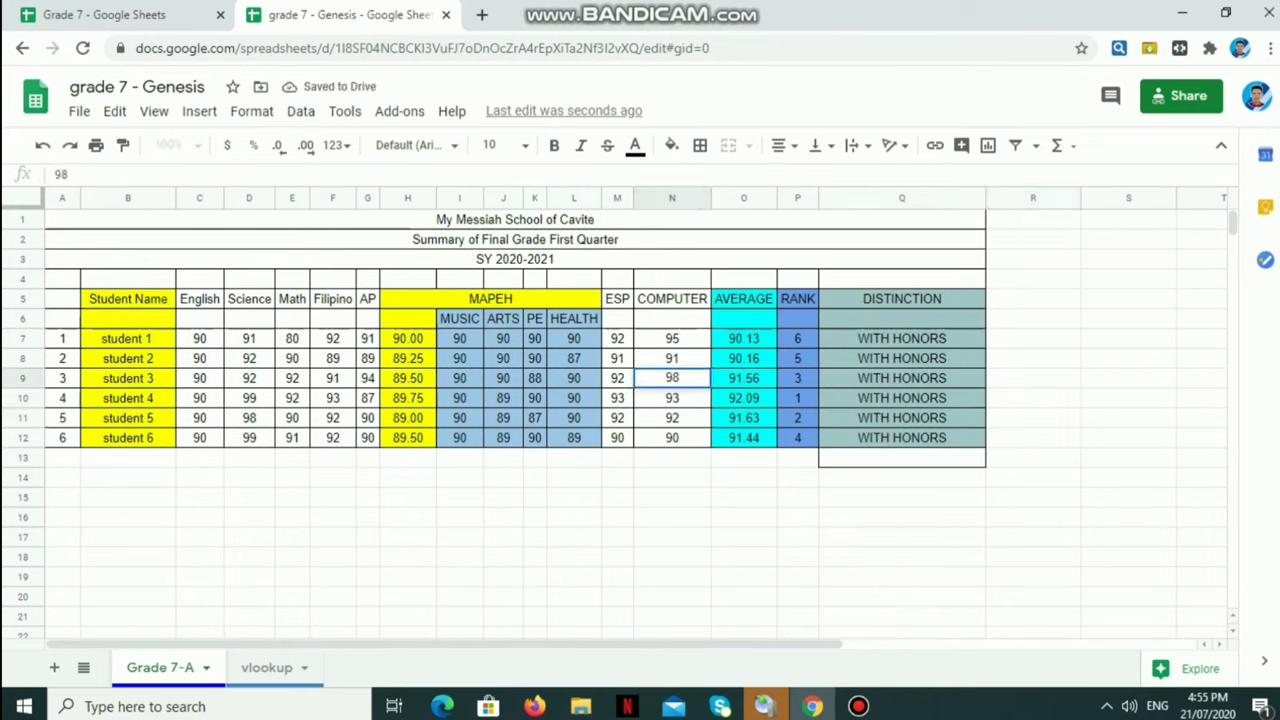
key("Return")
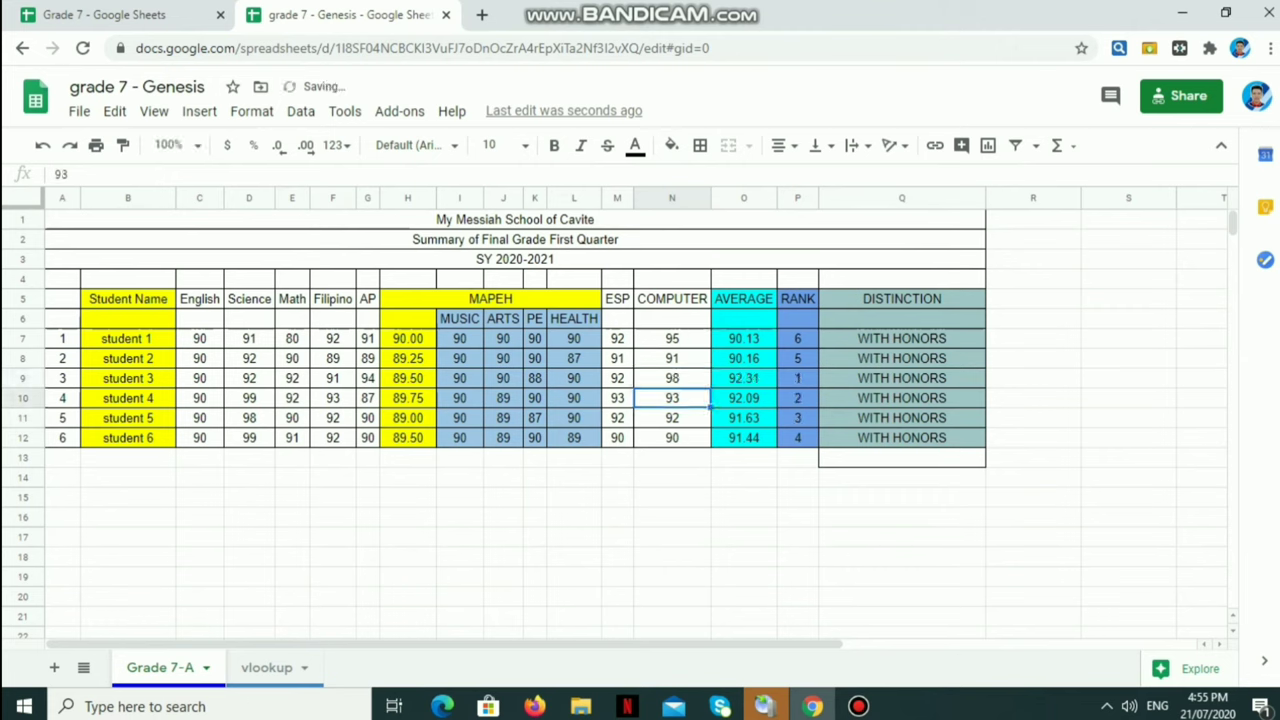
key("Up")
key("Left")
type("98")
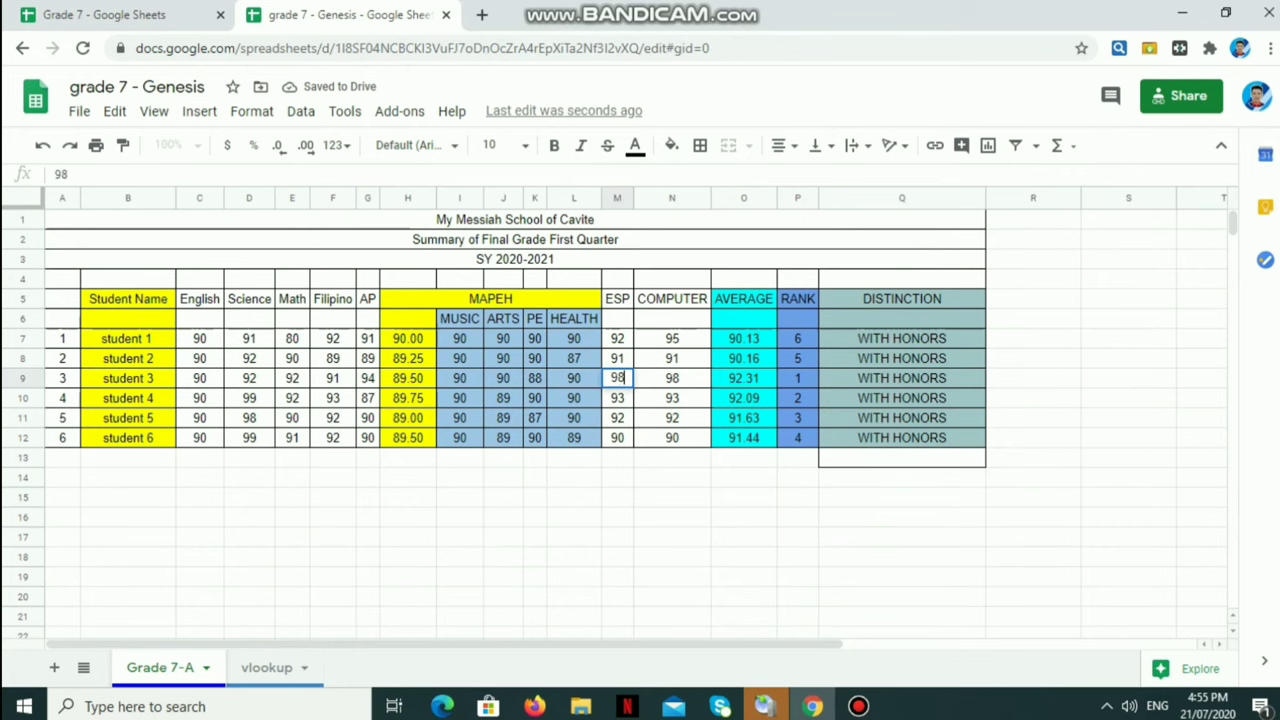
key("Return")
Set student 3's Filipino and Math grades to 95
key("Up")
key("Left")
key("Left")
key("Left")
key("Left")
key("Left")
key("Left")
key("Left")
key("BackSpace")
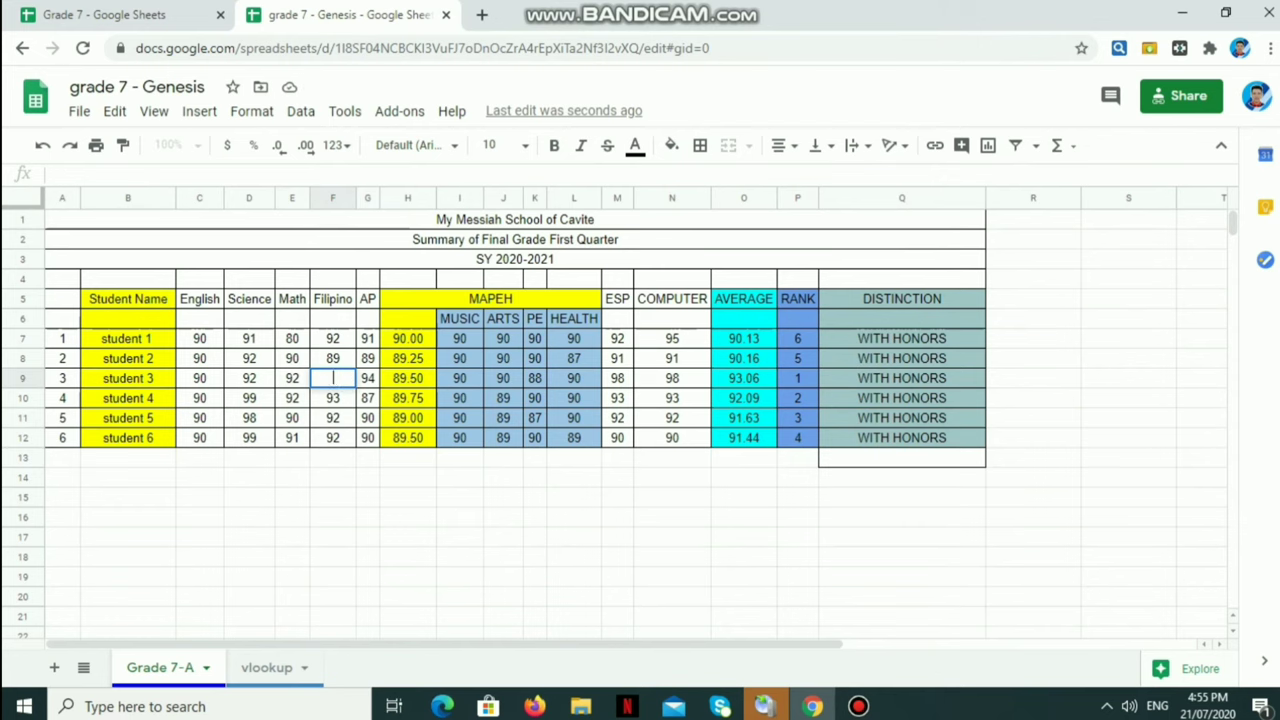
type("95")
key("Return")
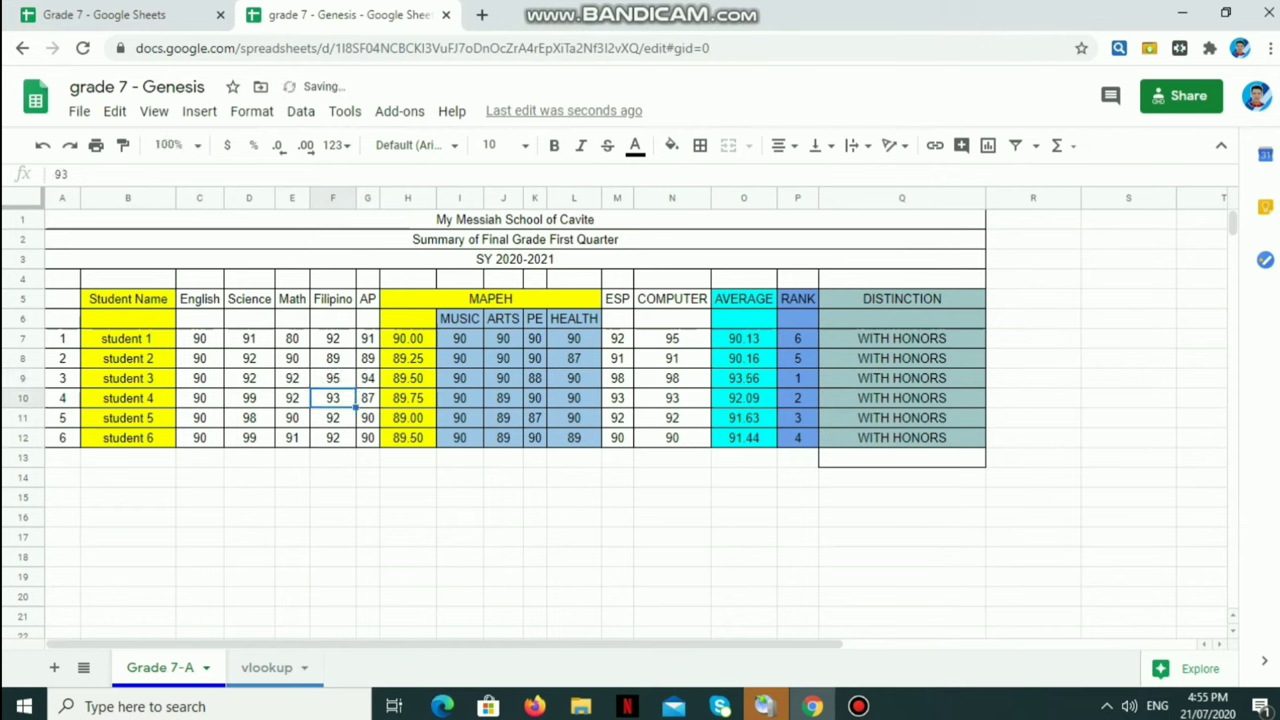
key("Up")
key("Left")
type("95")
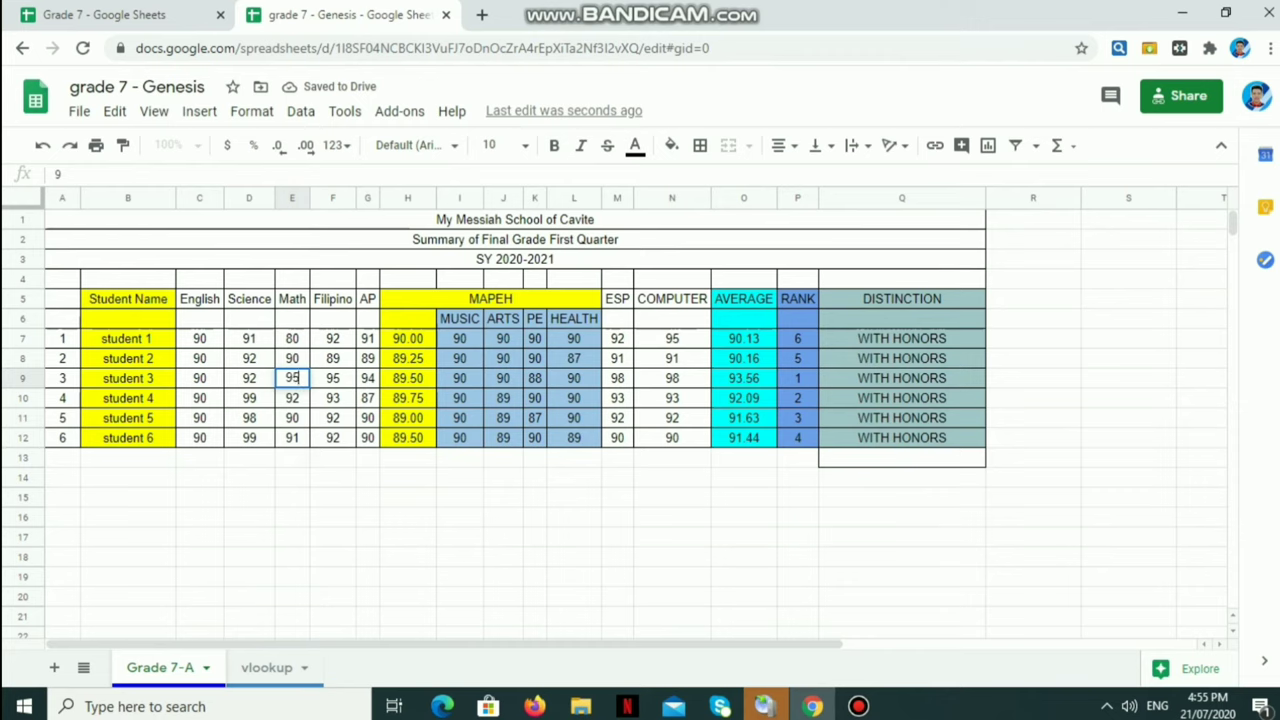
key("Return")
Set student 3's Science grade to 94 and English grade to 98
key("Up")
key("Left")
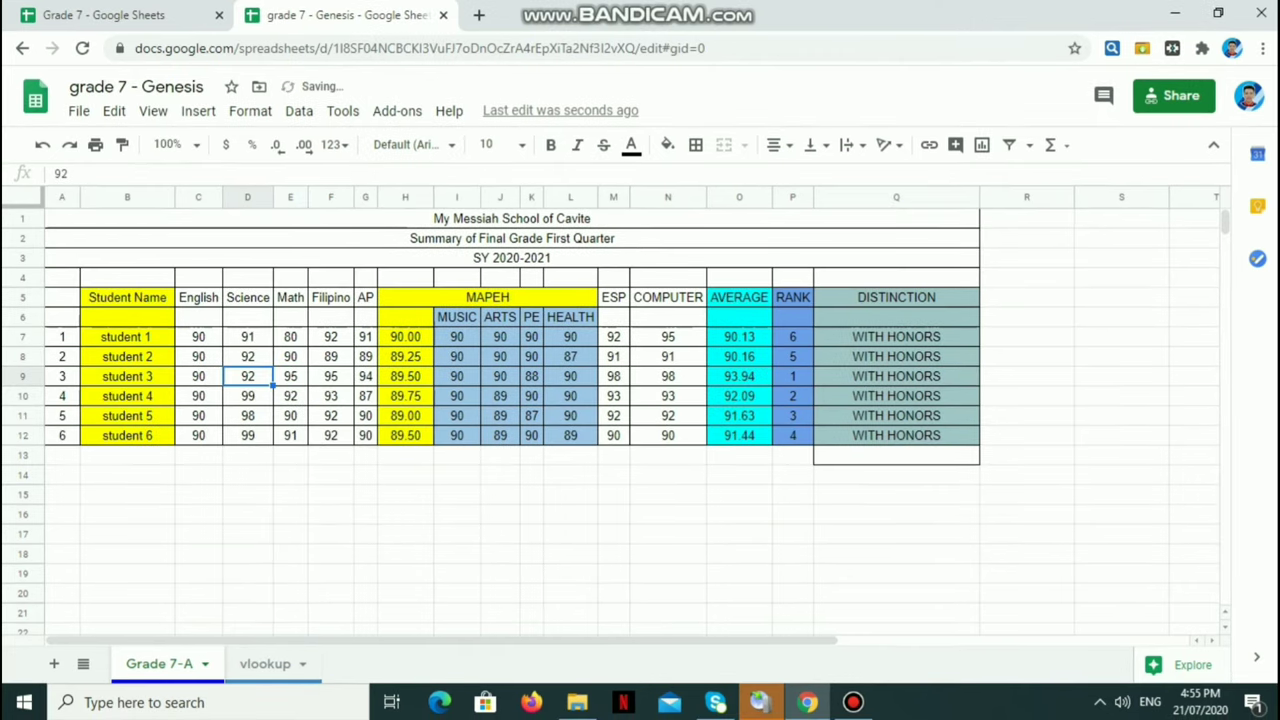
type("94")
key("Return")
key("Up")
key("Left")
type("98")
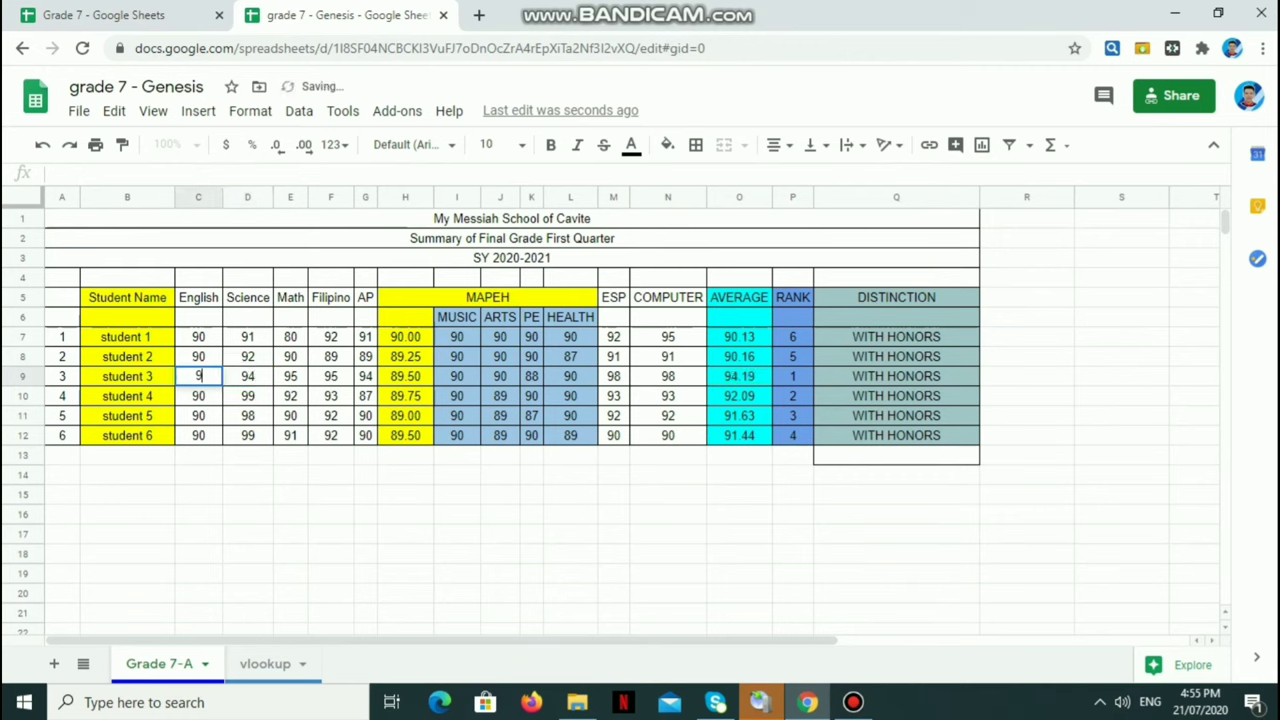
key("Return")
Examine how student 3's average, rank and distinction respond to the raised grades
key("Up")
key("Right")
key("Right")
key("Right")
key("Right")
key("Right")
key("Right")
key("Right")
key("Right")
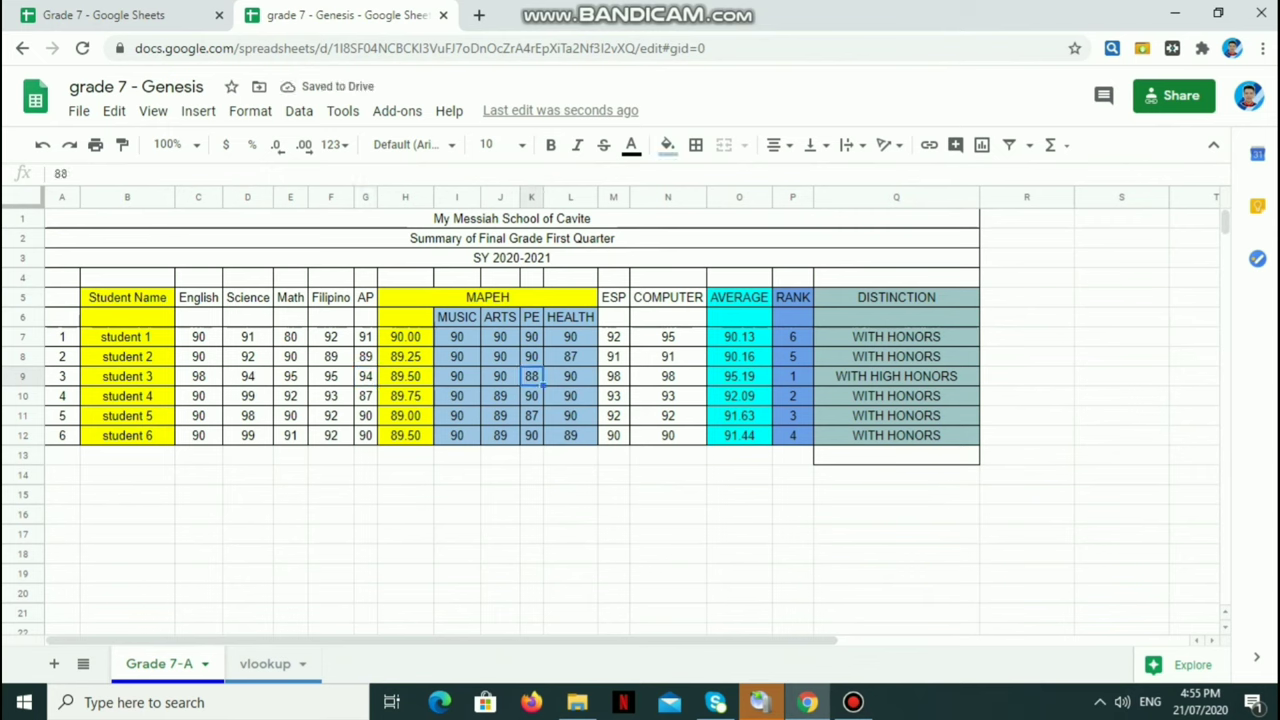
key("Right")
key("Right")
key("Right")
key("Right")
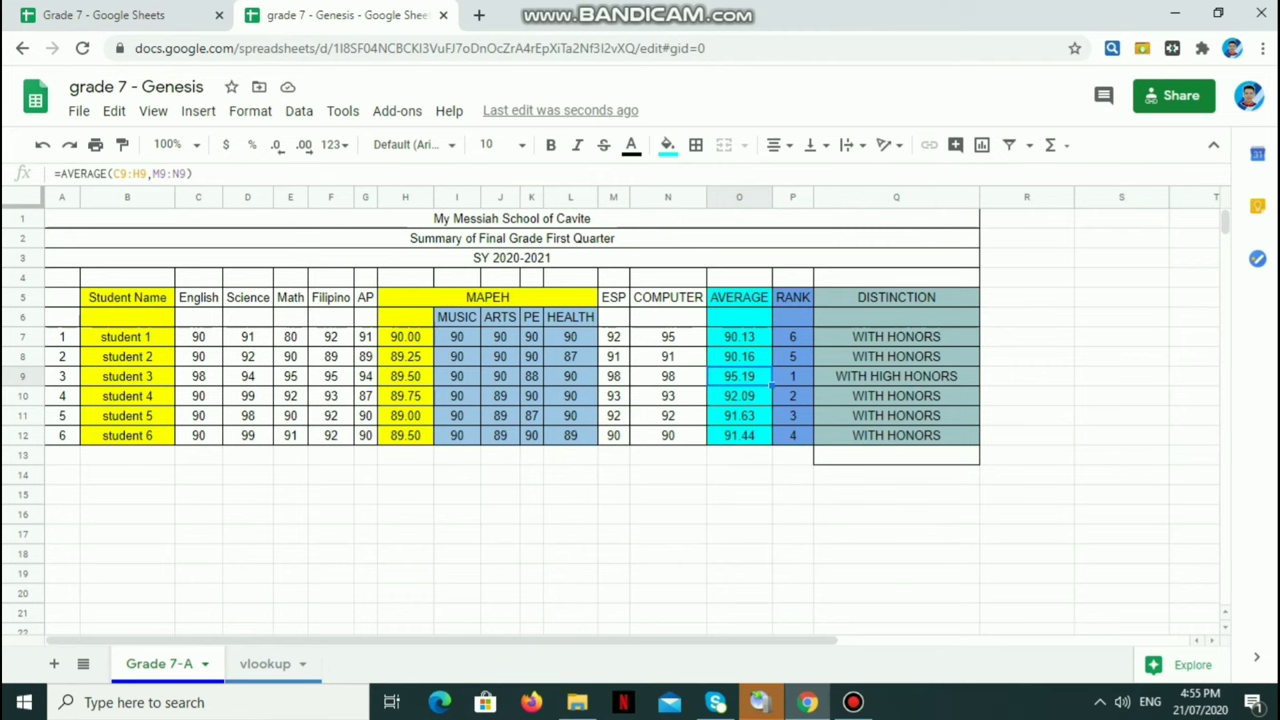
left_click(739, 554)
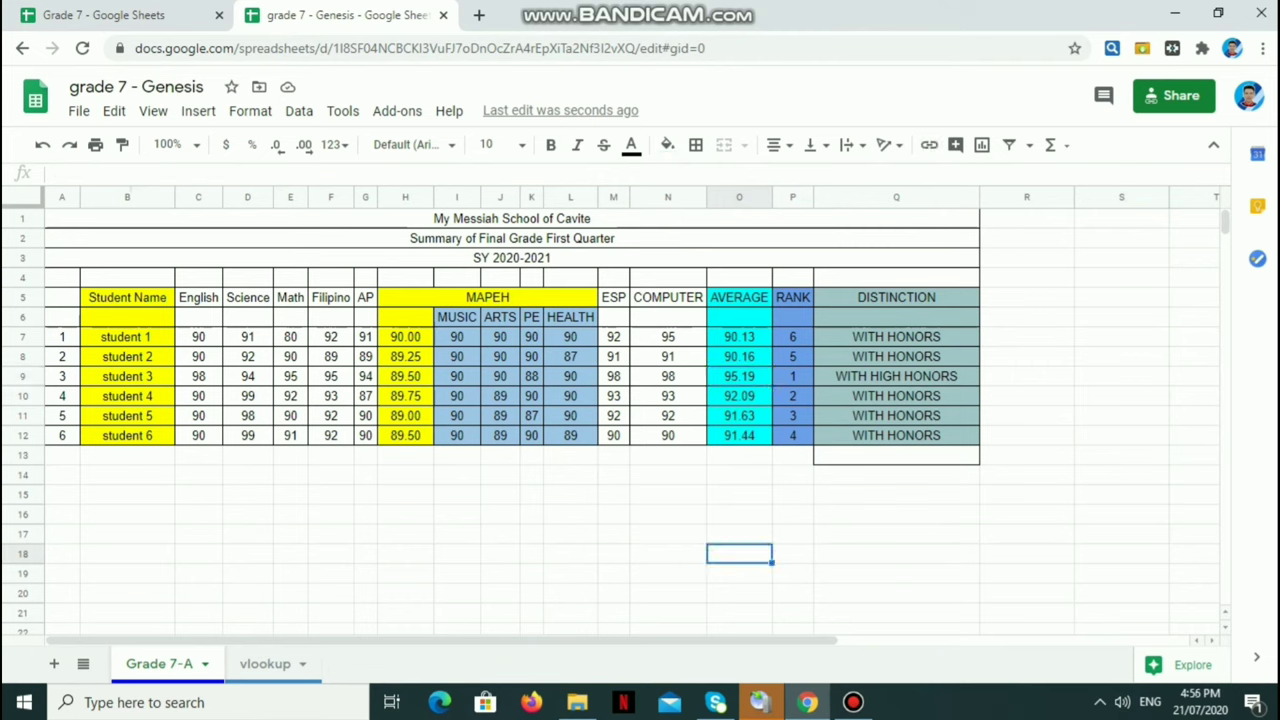
Clear the distinction formulas in Q7:Q12 and return to Q7
left_click(896, 337)
left_click_drag(896, 337, 896, 436)
key("ctrl+shift+Down")
key("Delete")
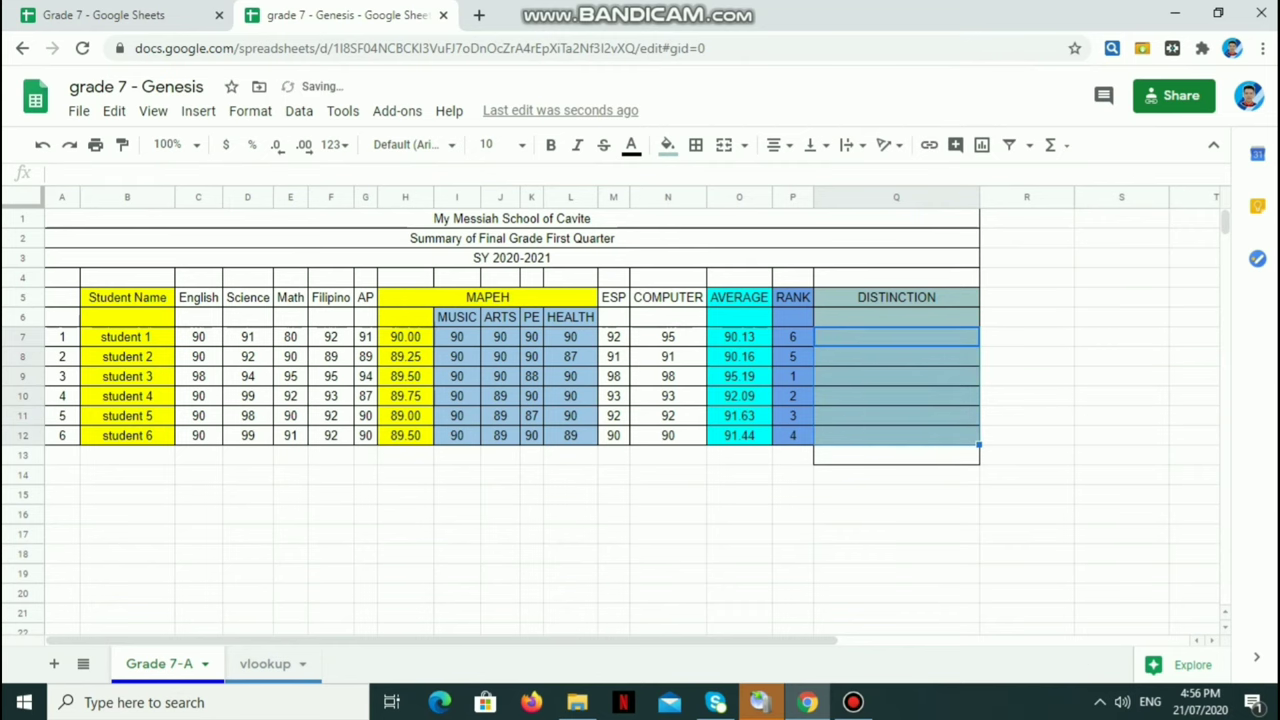
left_click(896, 337)
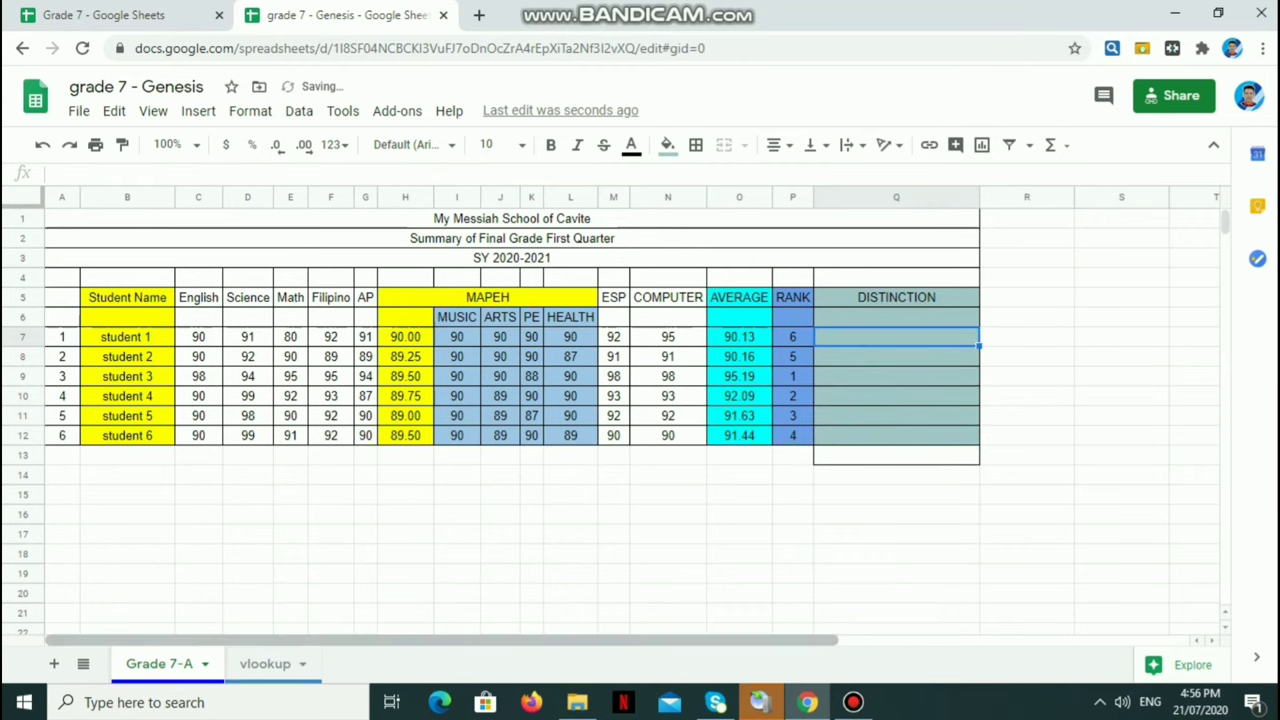
Review the grade-to-honors table in A3:B13 of the vlookup sheet and return to the Grade 7-A sheet
left_click(265, 663)
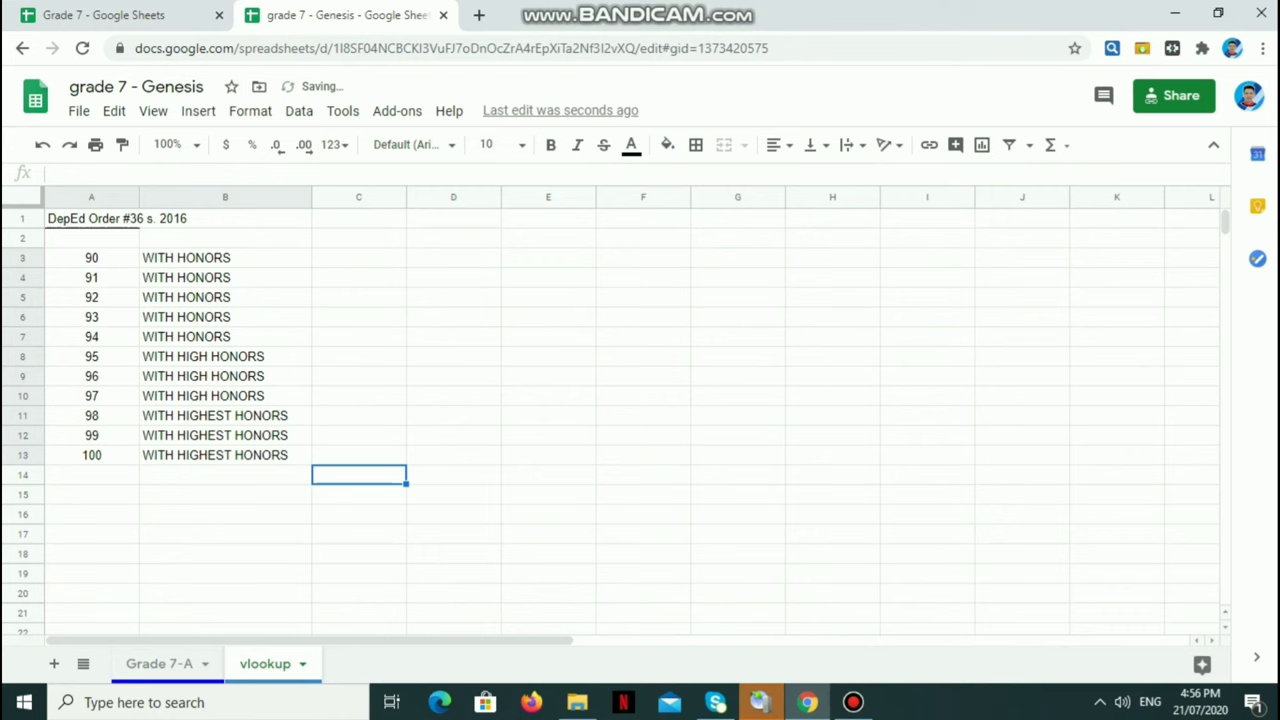
left_click_drag(91, 257, 225, 455)
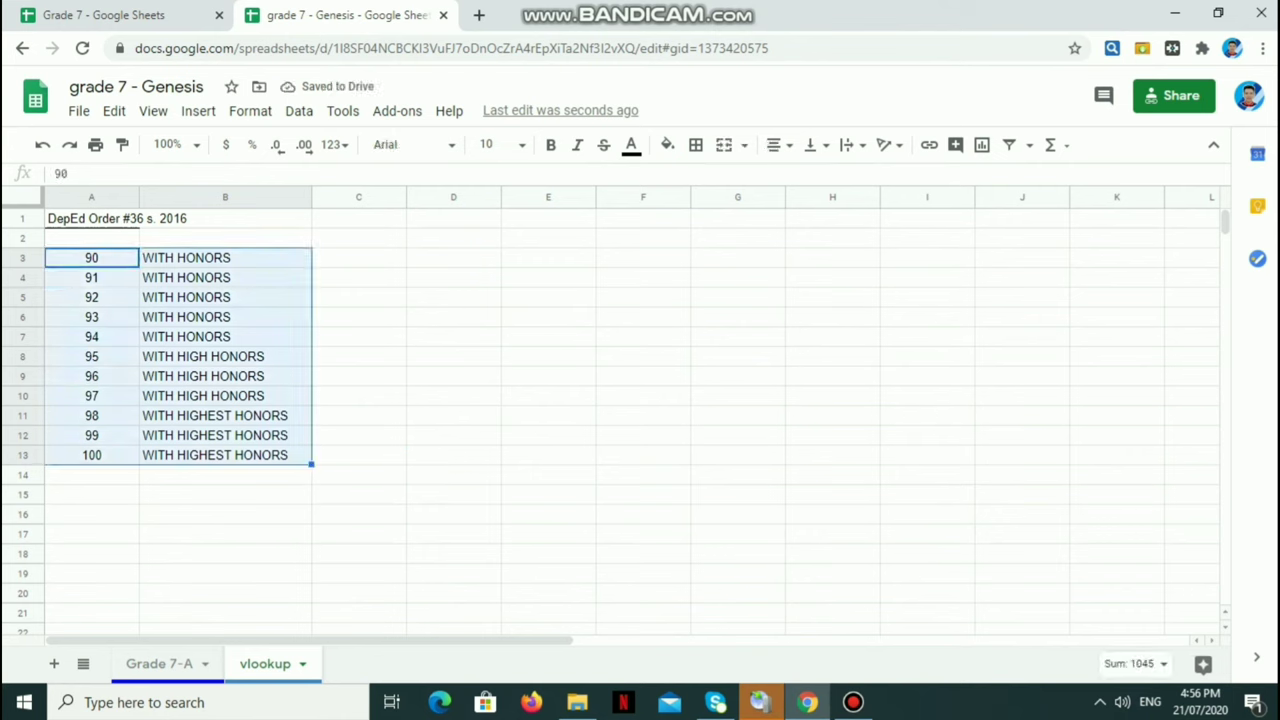
left_click(225, 514)
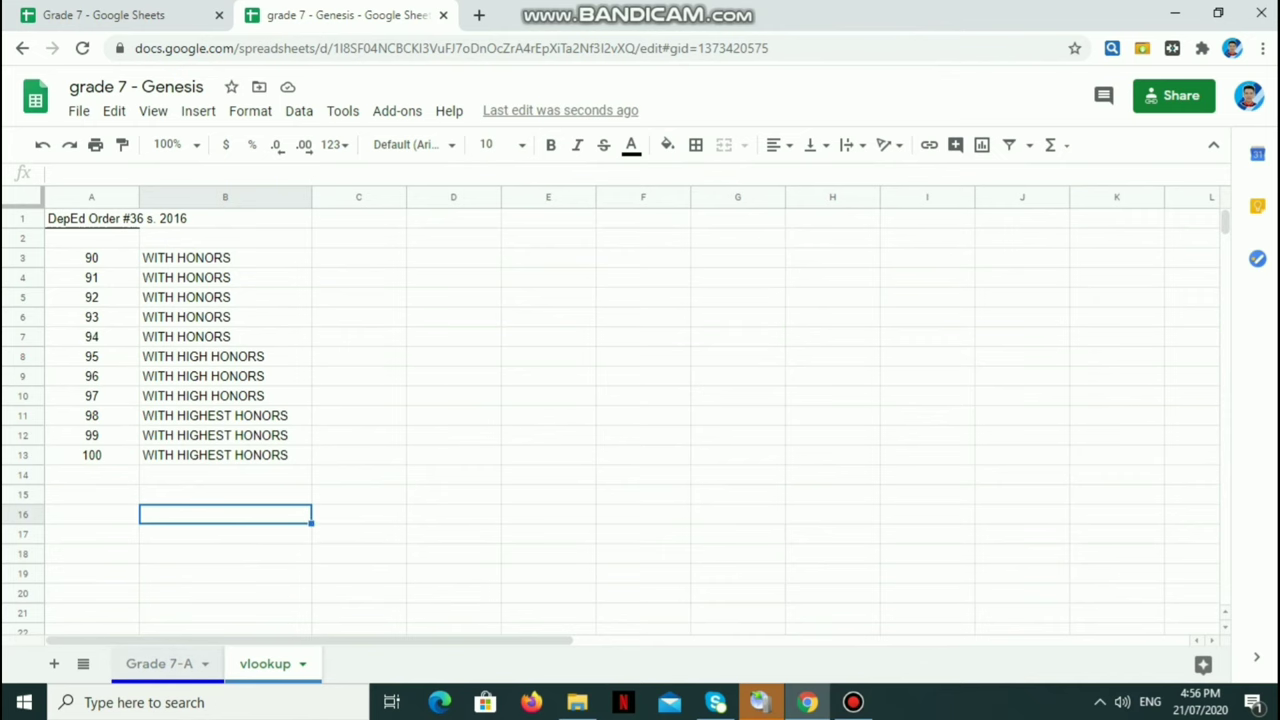
left_click(160, 664)
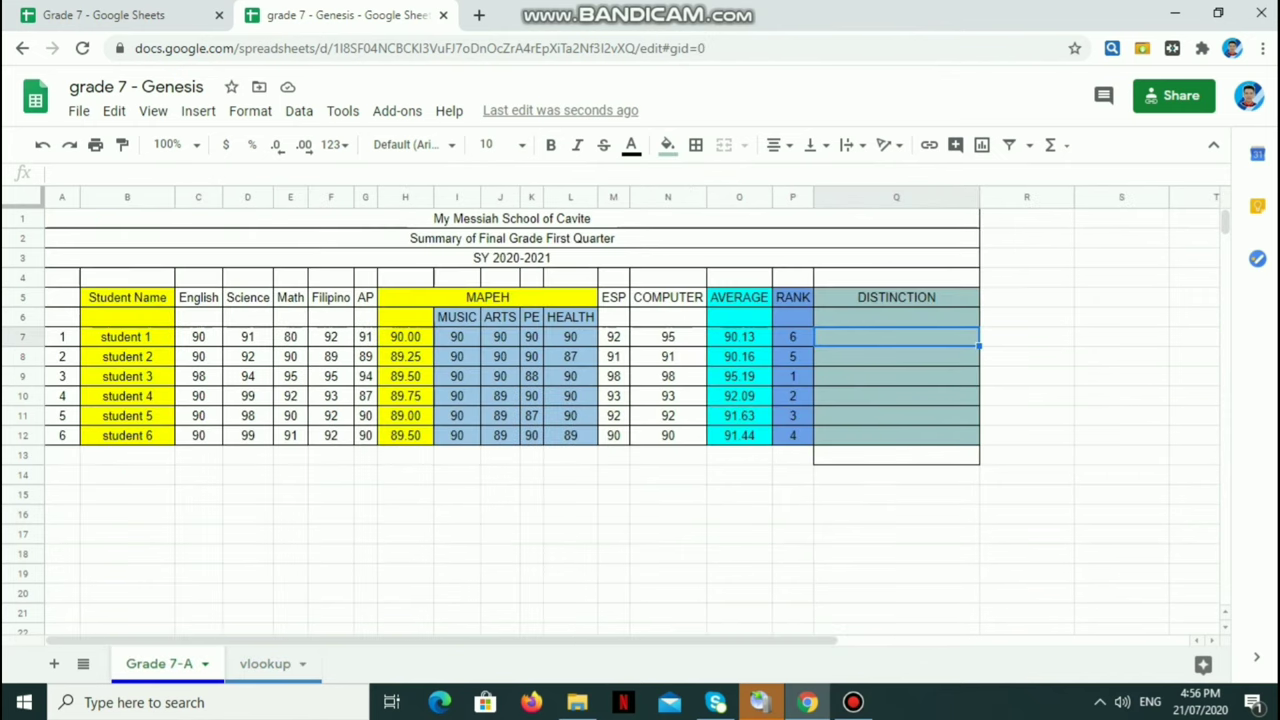
Enter =VLOOKUP(O7,vlookup!A3:B13,2) in Q7 to look up student 1's distinction from the average
type("=vlo")
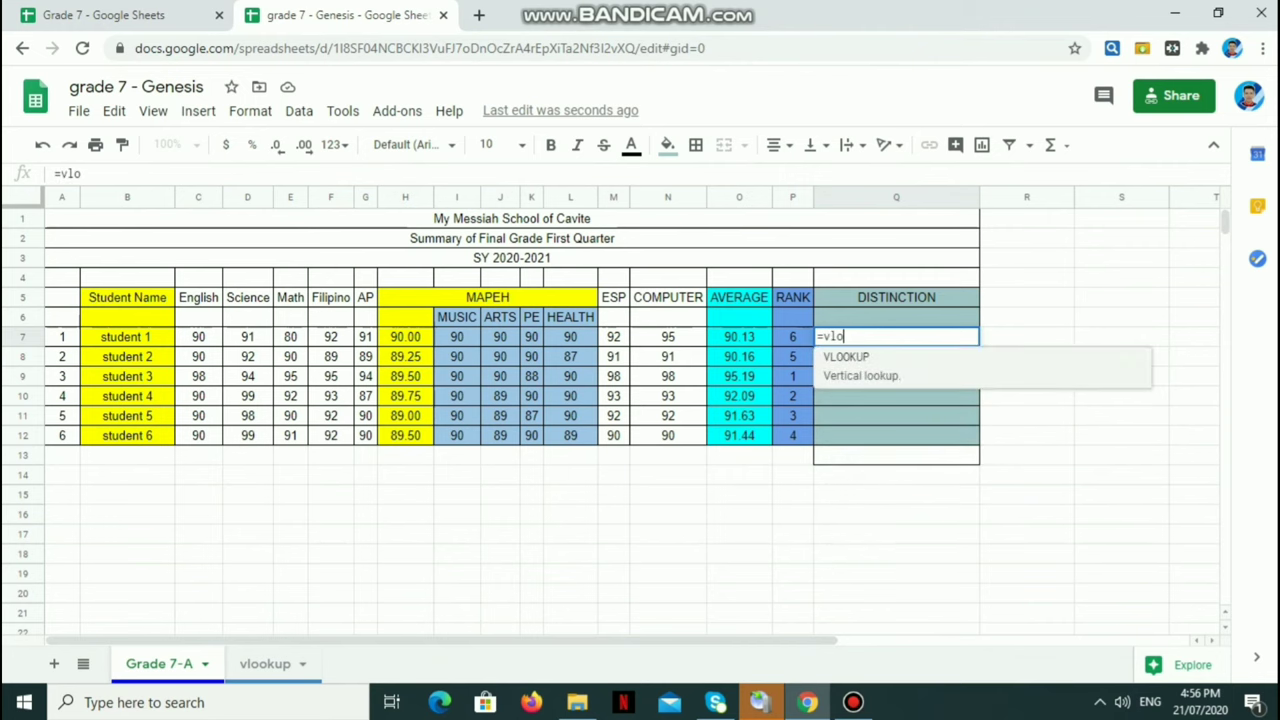
key("Tab")
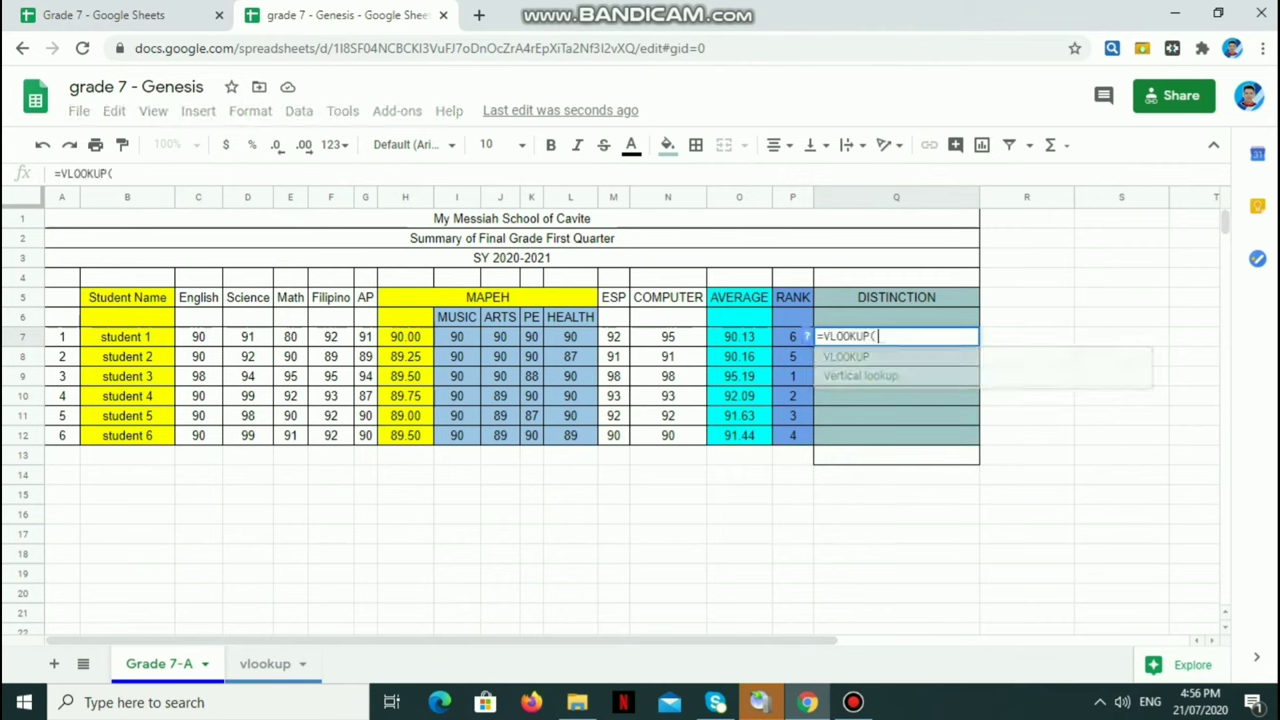
left_click(739, 337)
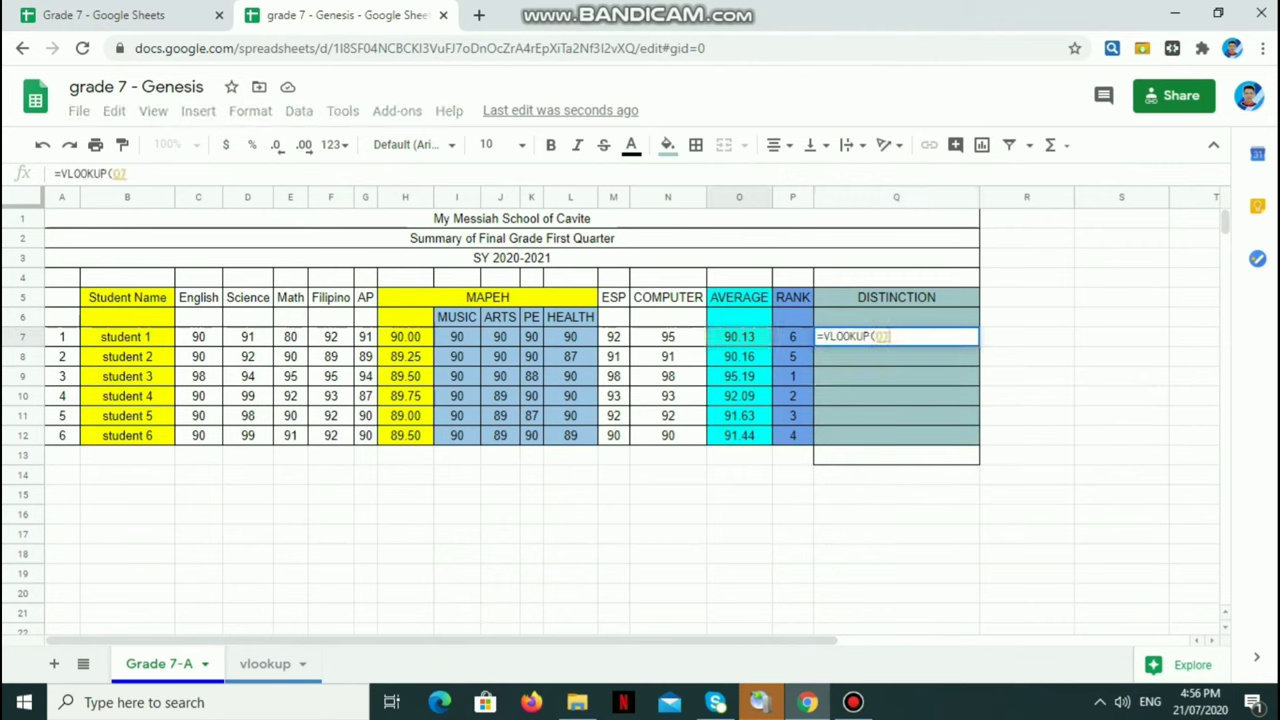
type(",")
left_click(265, 663)
left_click_drag(91, 257, 220, 455)
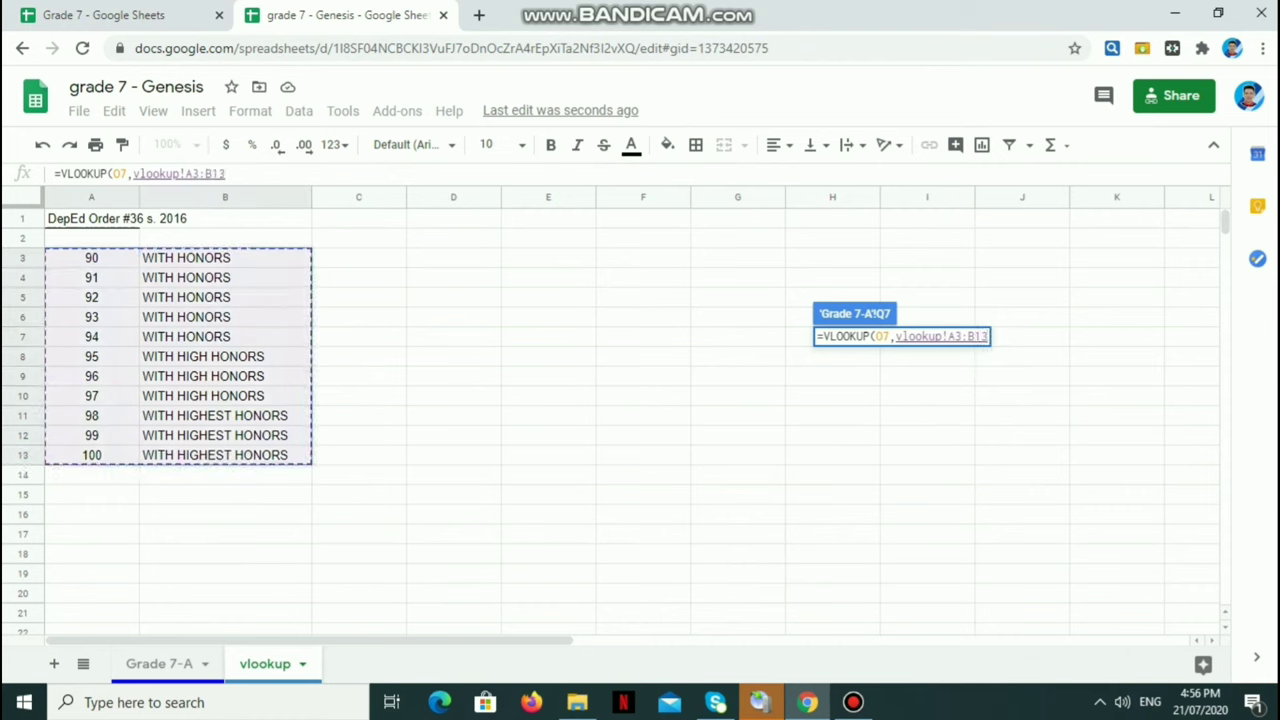
type(",2")
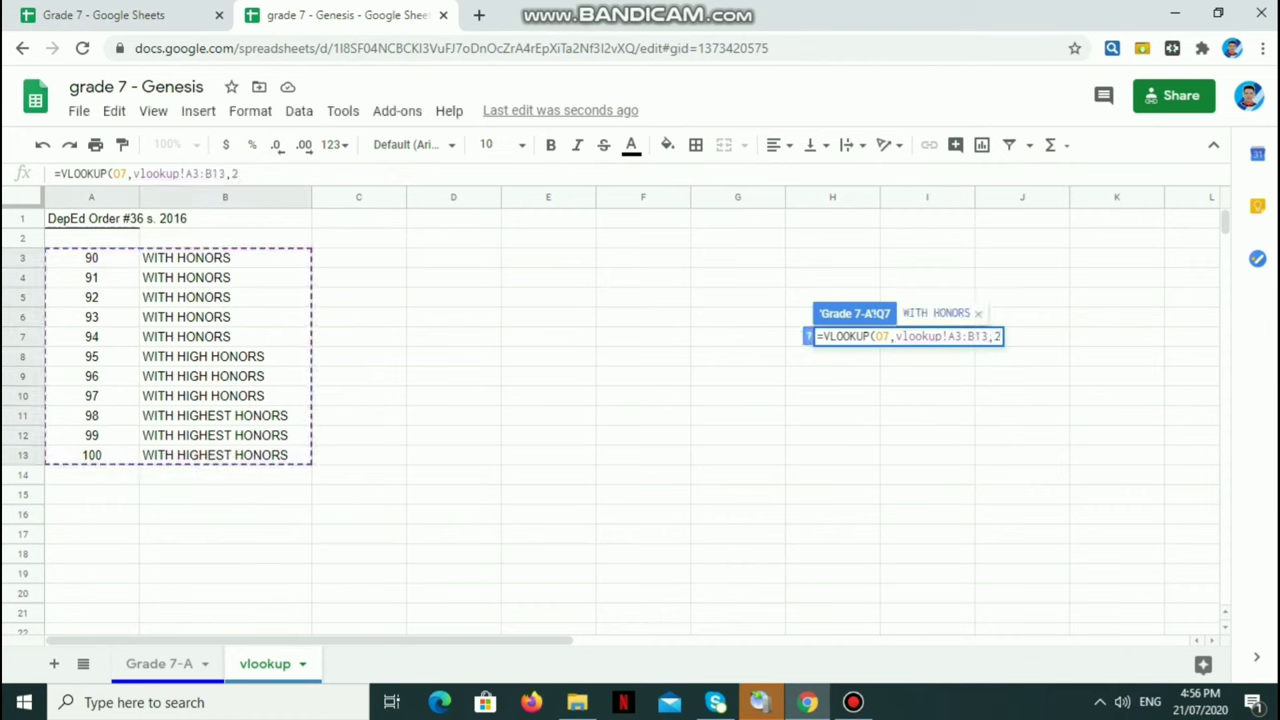
type(")")
key("Return")
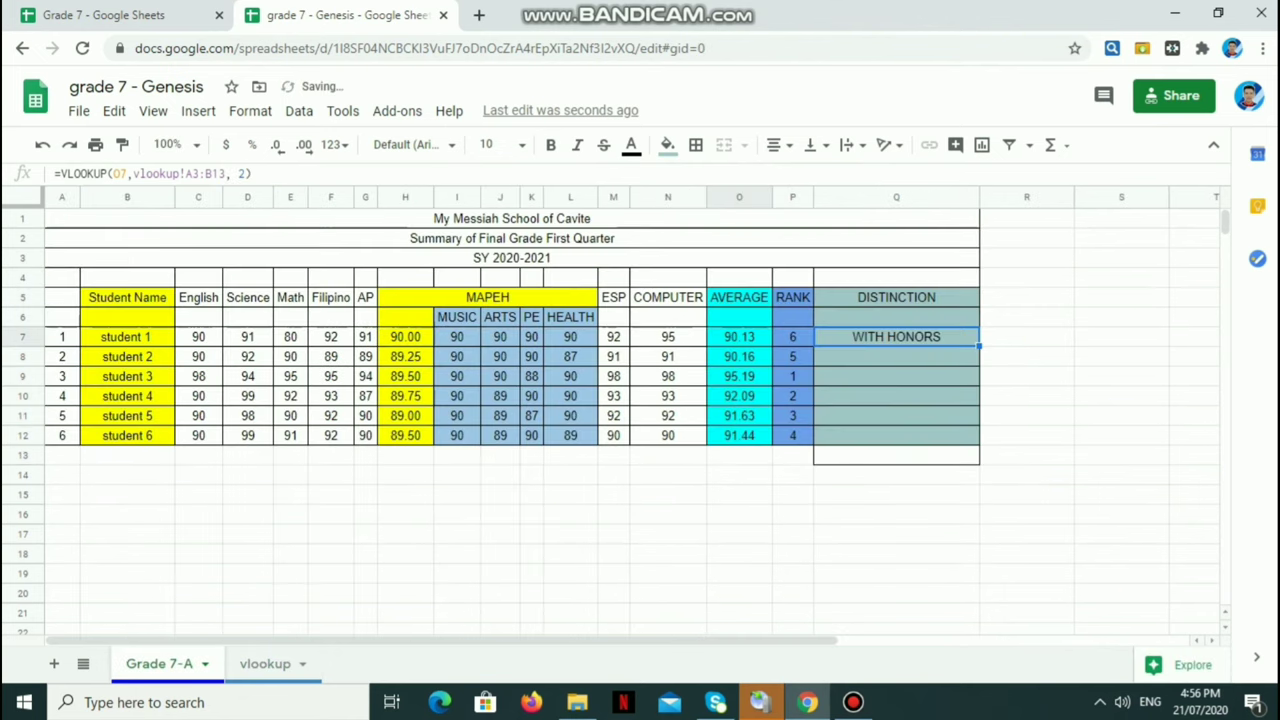
Make the lookup range in Q7's formula absolute as vlookup!$A$3:$B$13
left_click(200, 174)
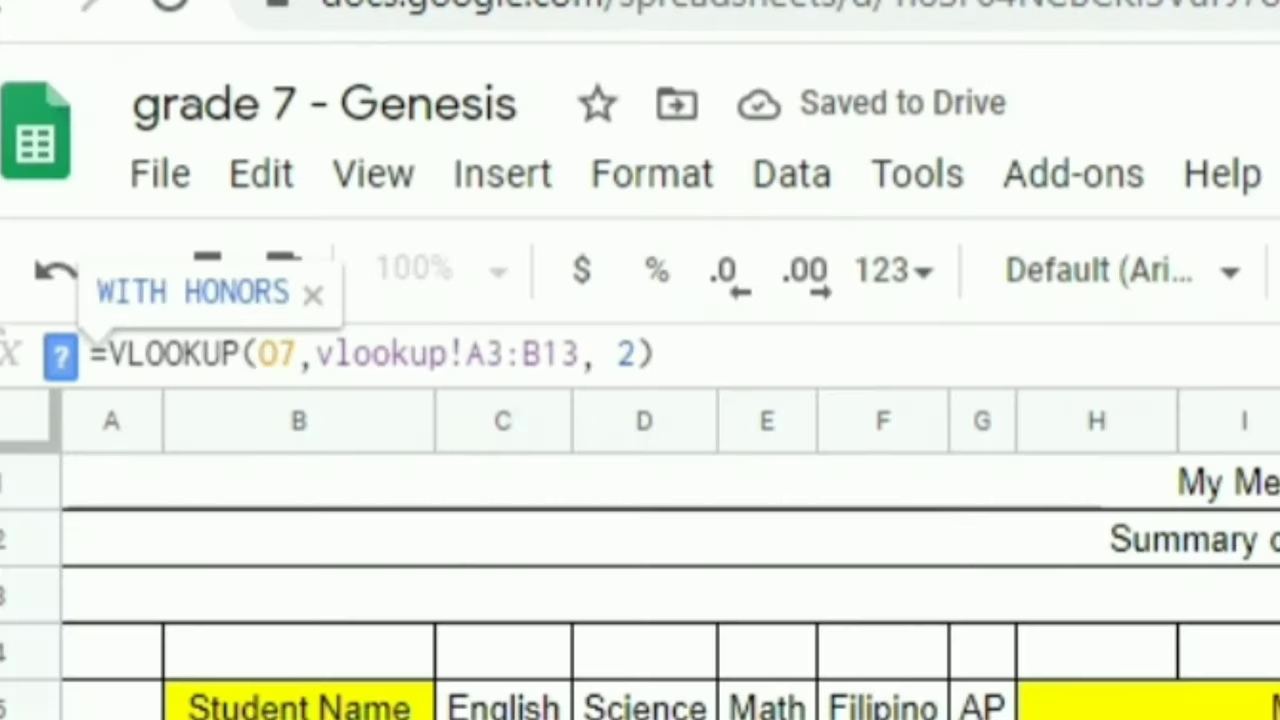
left_click(466, 354)
type("$")
key("Right")
type("$")
key("Right")
key("Right")
type("$")
key("Right")
type("$")
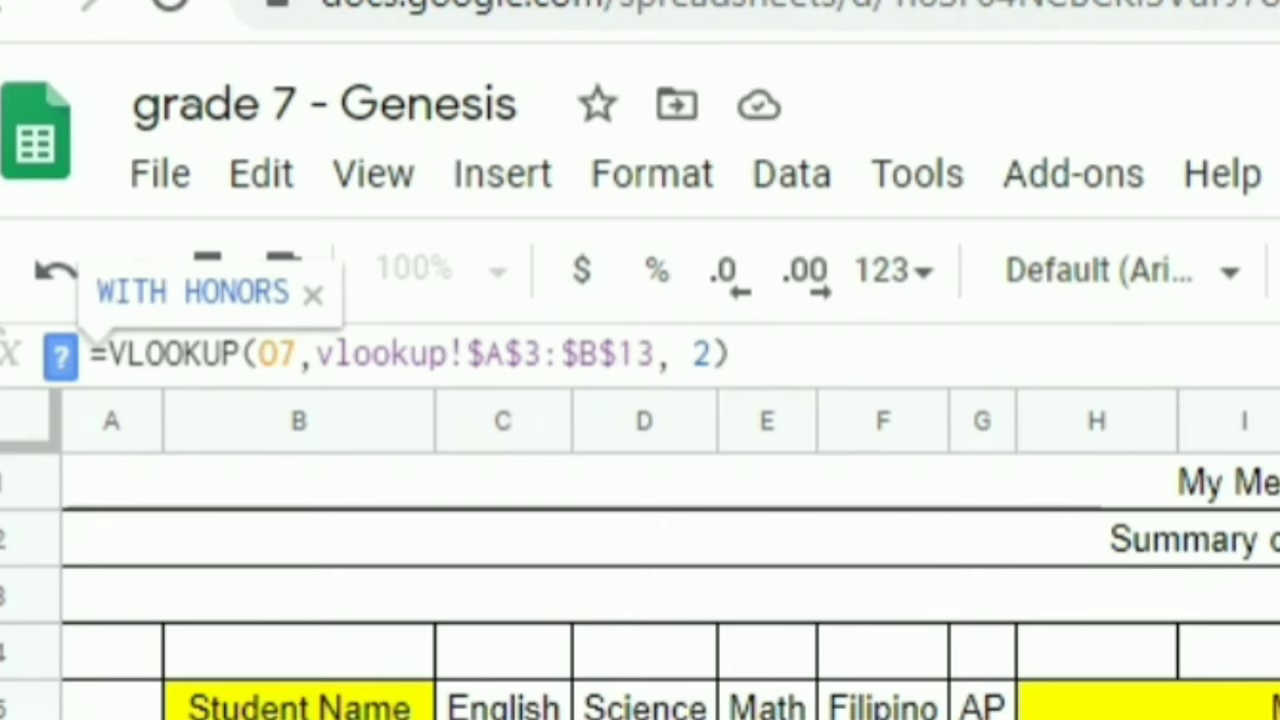
key("Return")
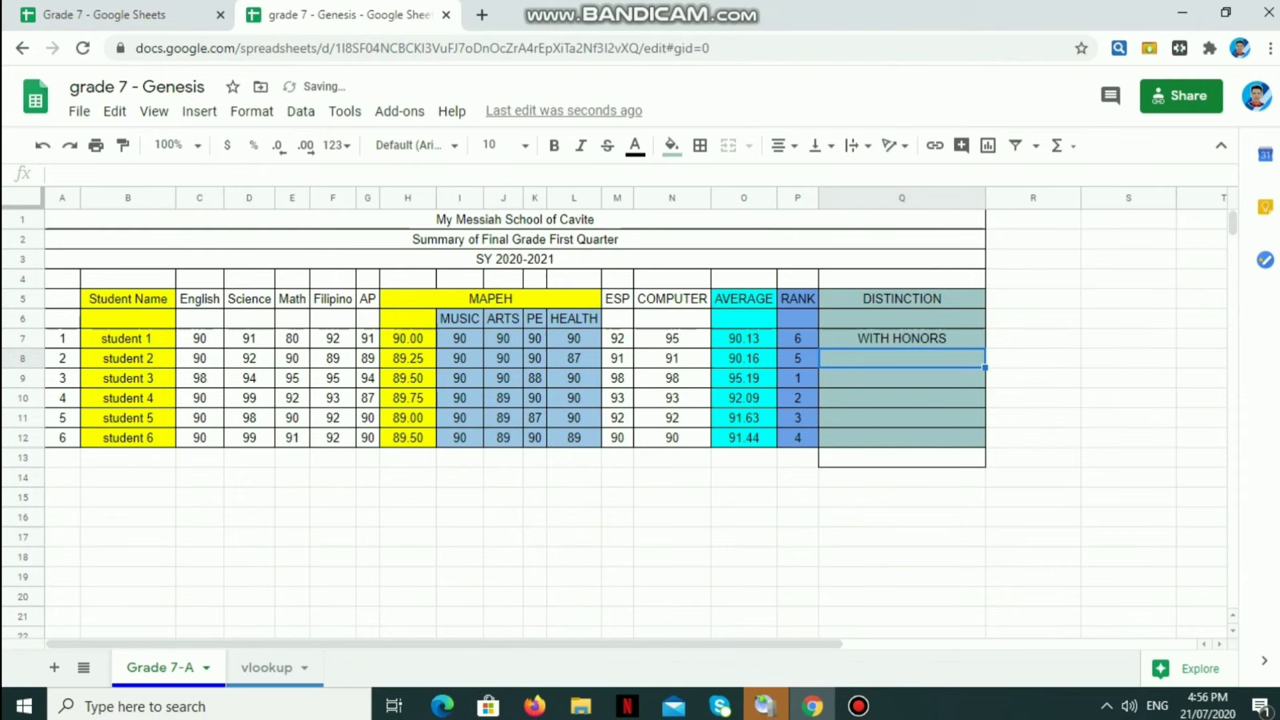
Fill the distinction formula from Q7 down to Q13 and clear the surplus formula in Q13
left_click(902, 339)
left_click_drag(985, 347, 982, 462)
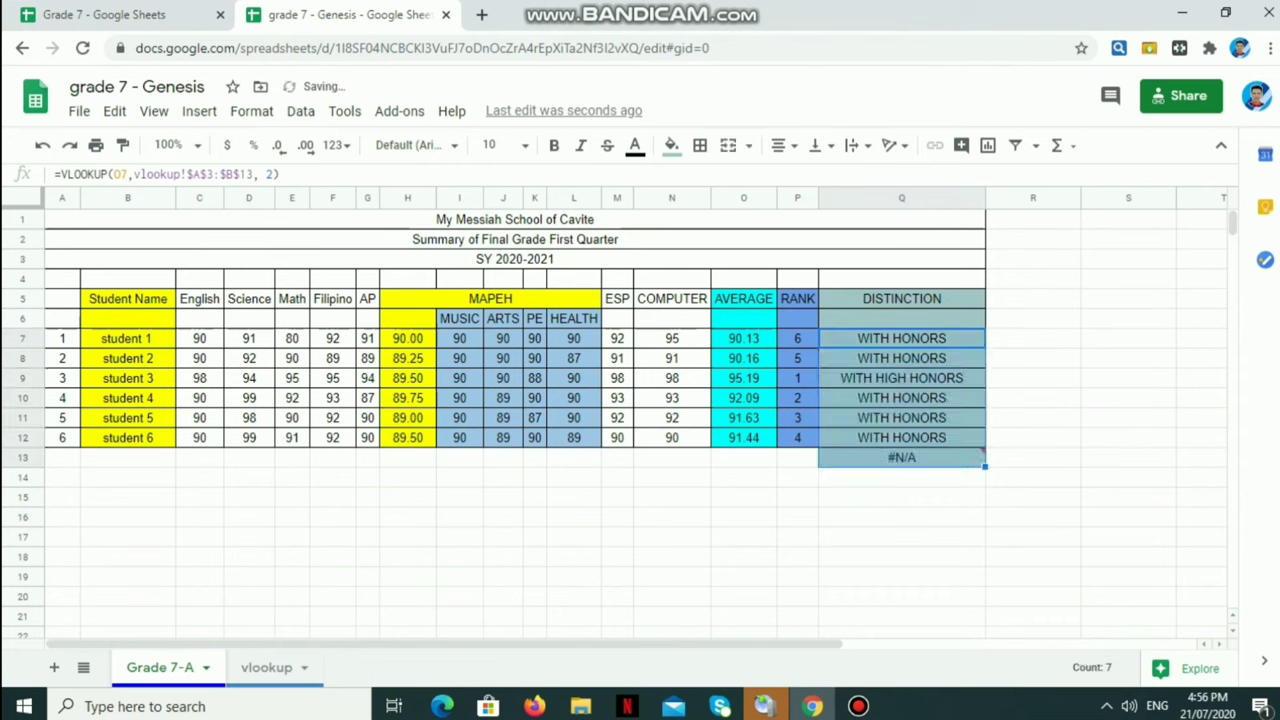
left_click(902, 458)
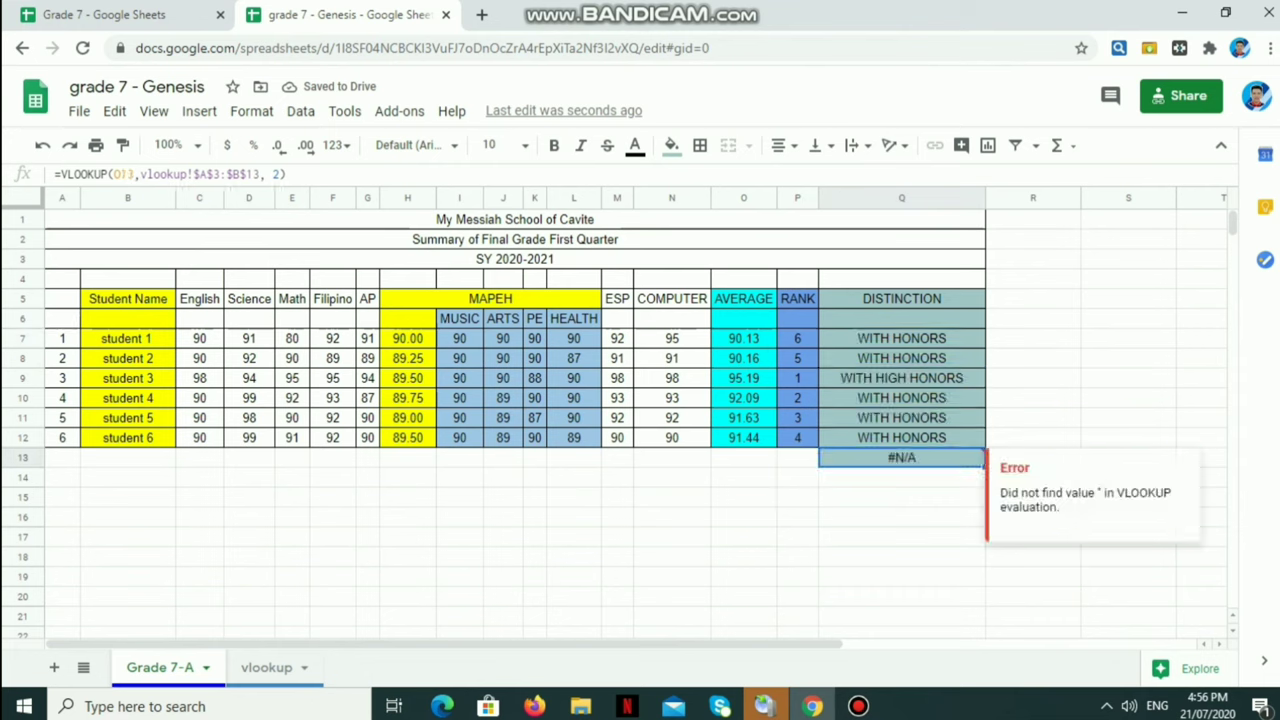
key("Delete")
left_click(672, 497)
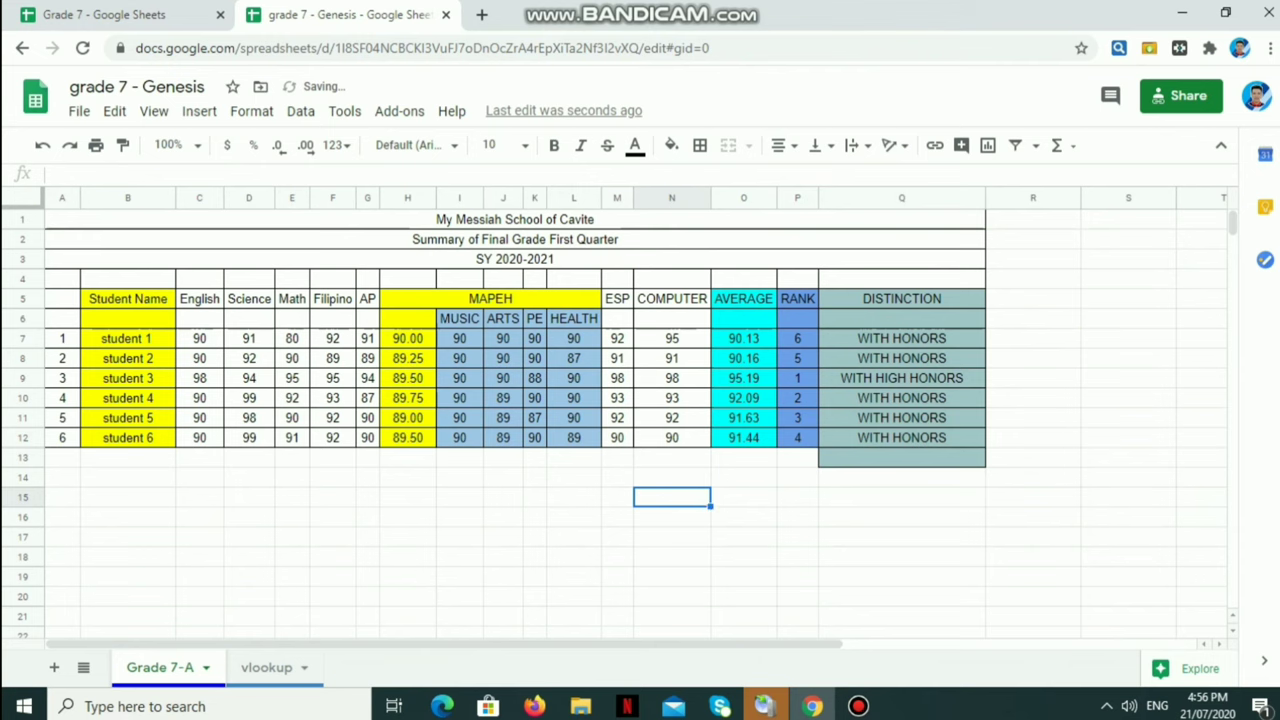
Set student 1's Computer grade to 88
left_click(672, 339)
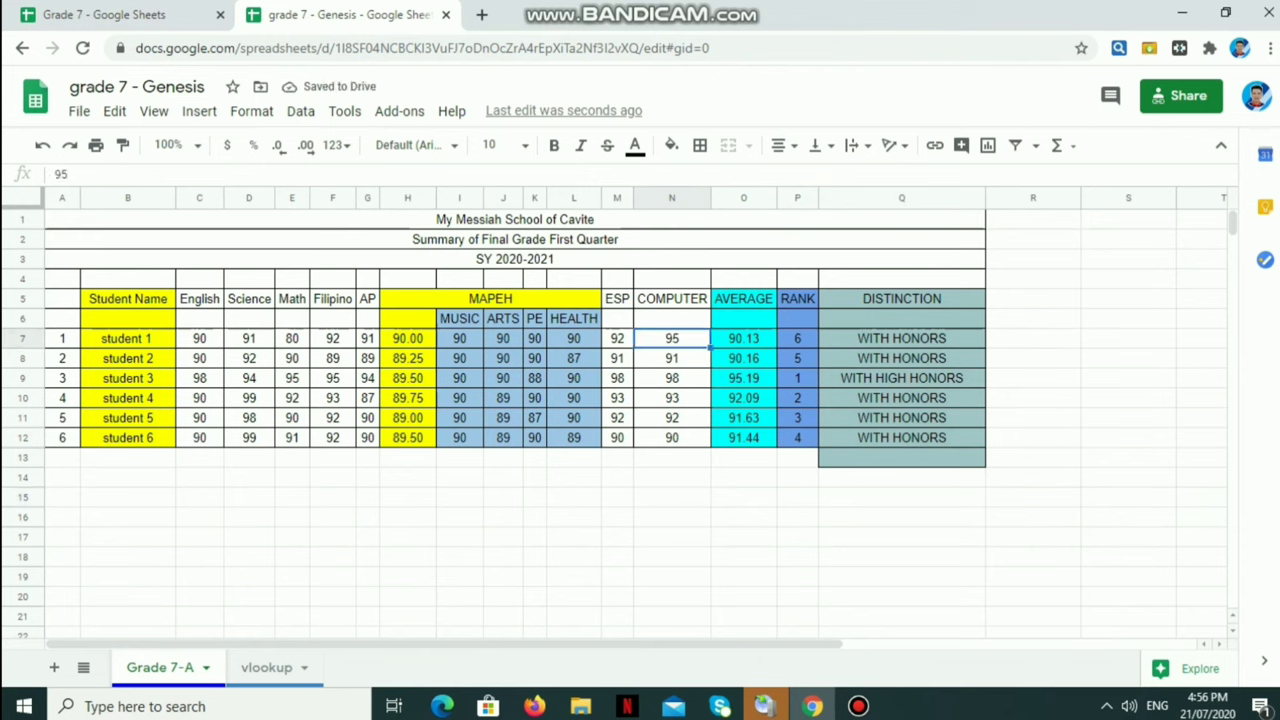
type("88")
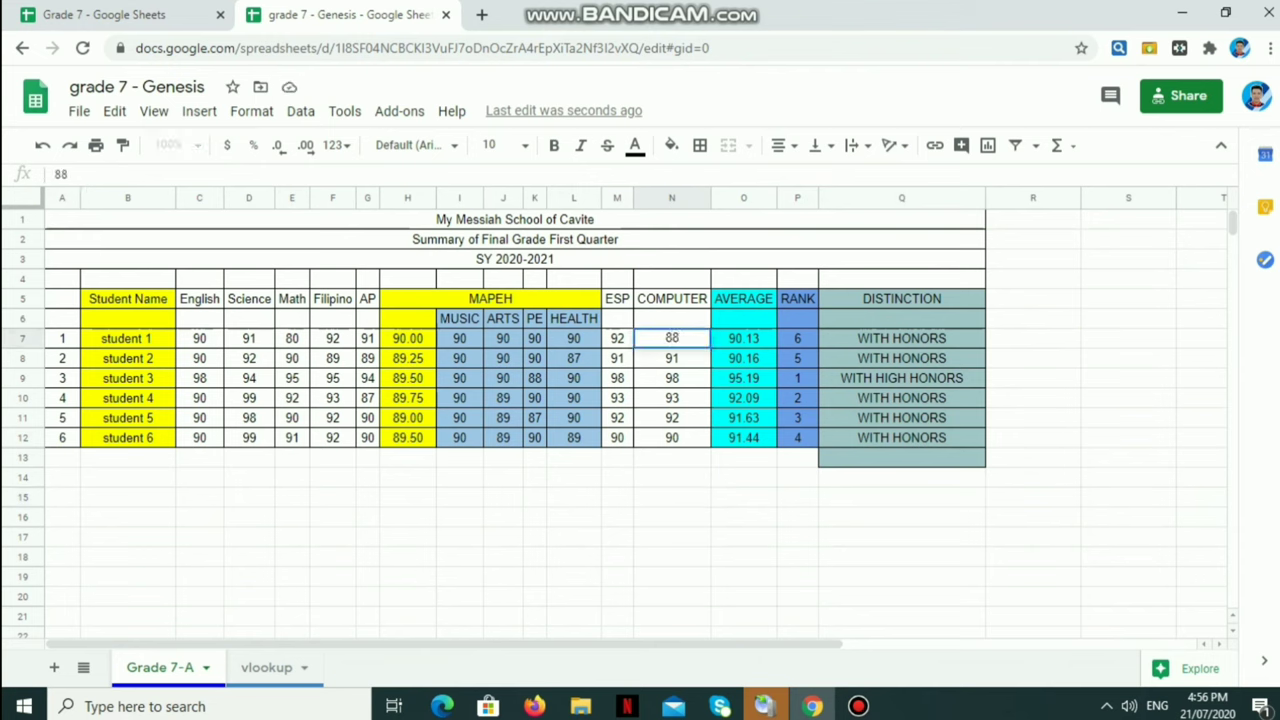
key("Return")
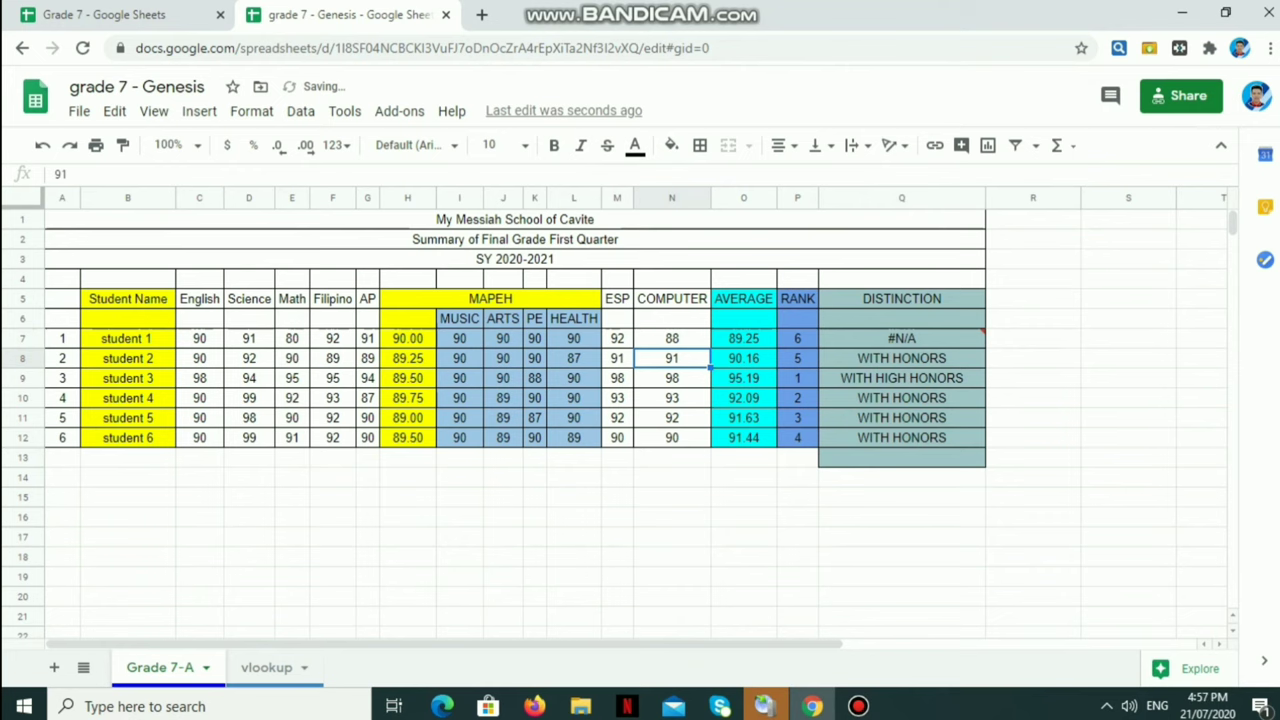
Compare student 1's distinction result in Q7 with the grades covered by the table on the vlookup sheet
mouse_move(902, 339)
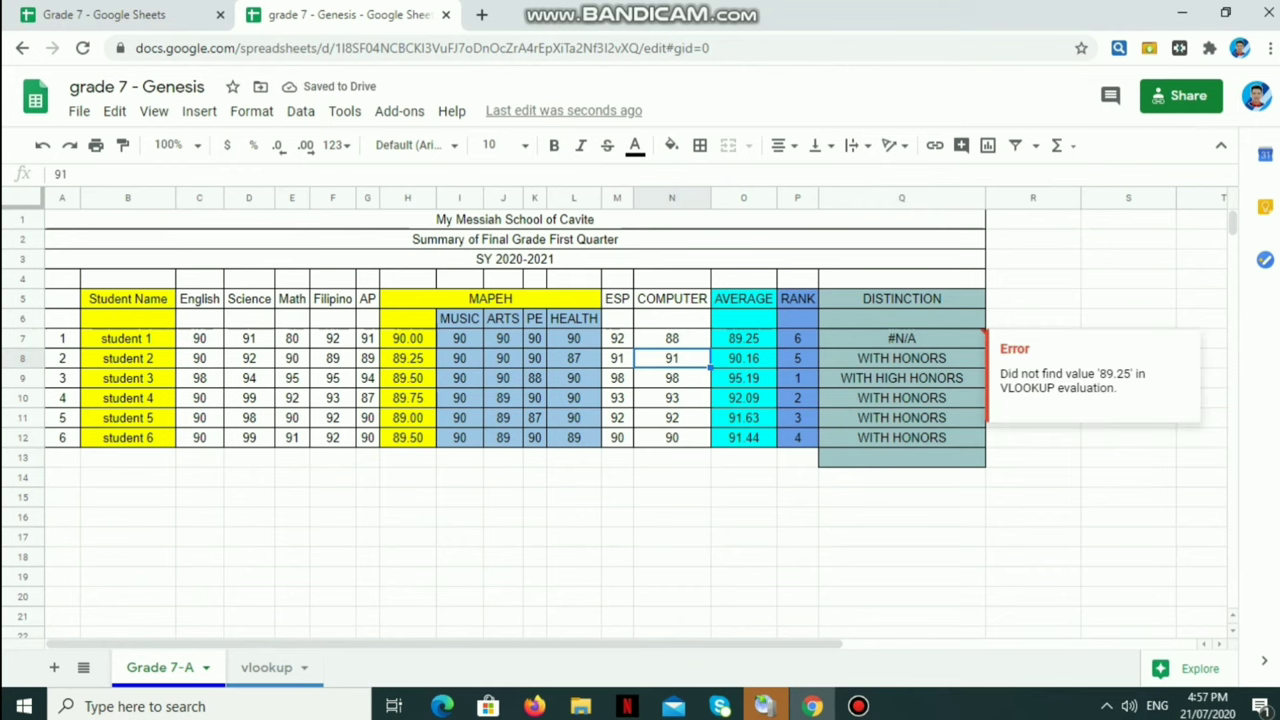
left_click(266, 667)
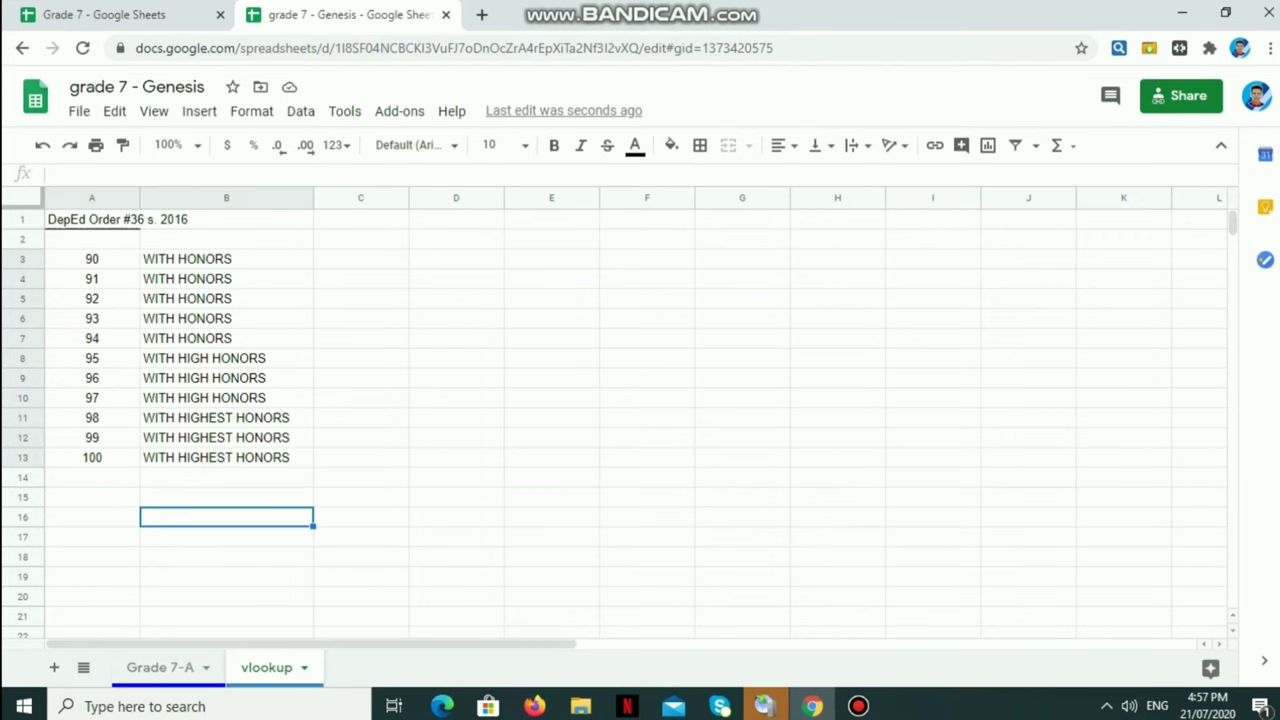
left_click(160, 667)
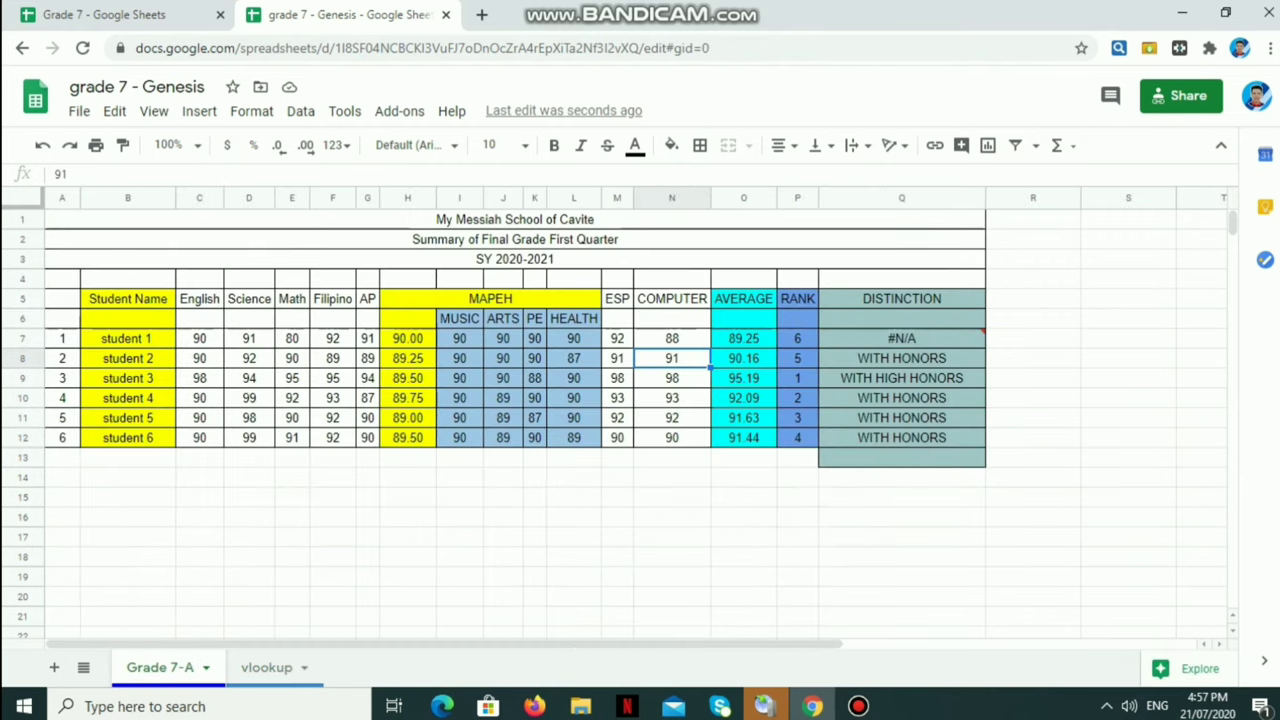
mouse_move(902, 339)
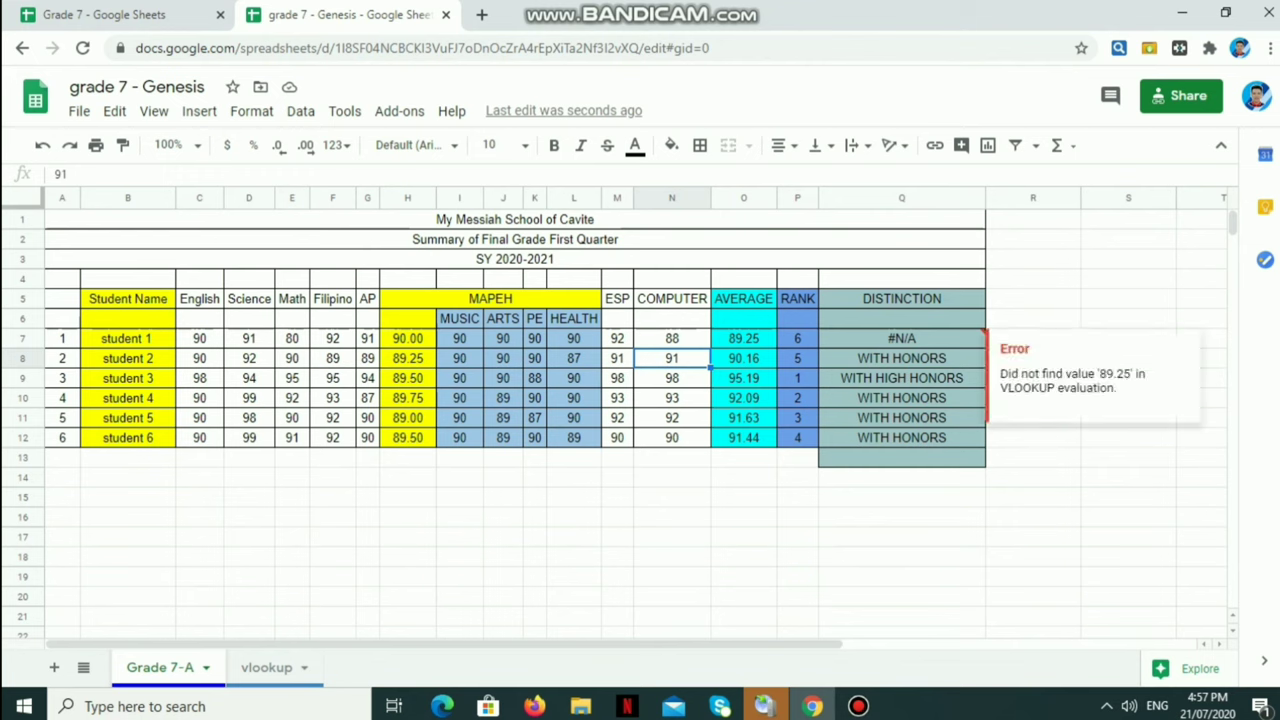